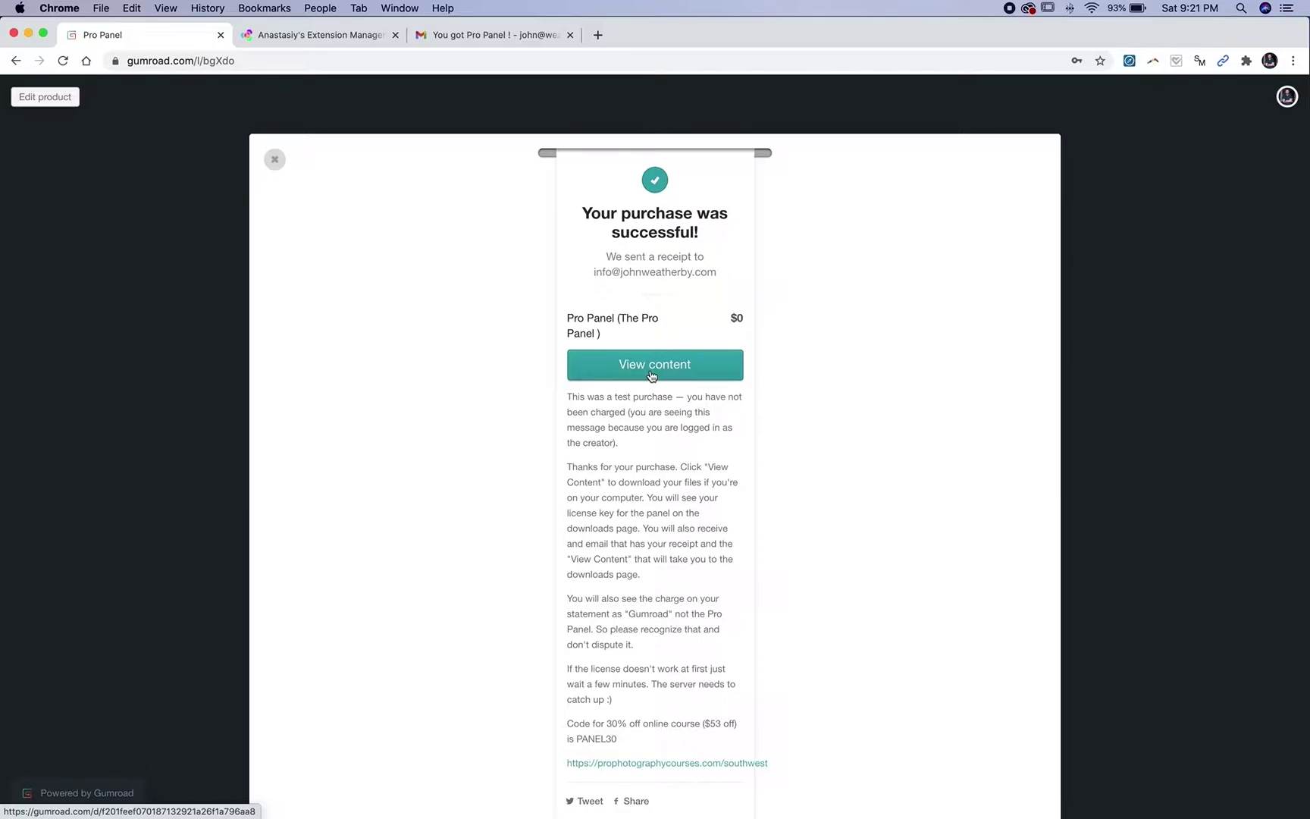
Step: Switch to the Gmail tab with the Gumroad receipt for Pro Panel
left_click(478, 38)
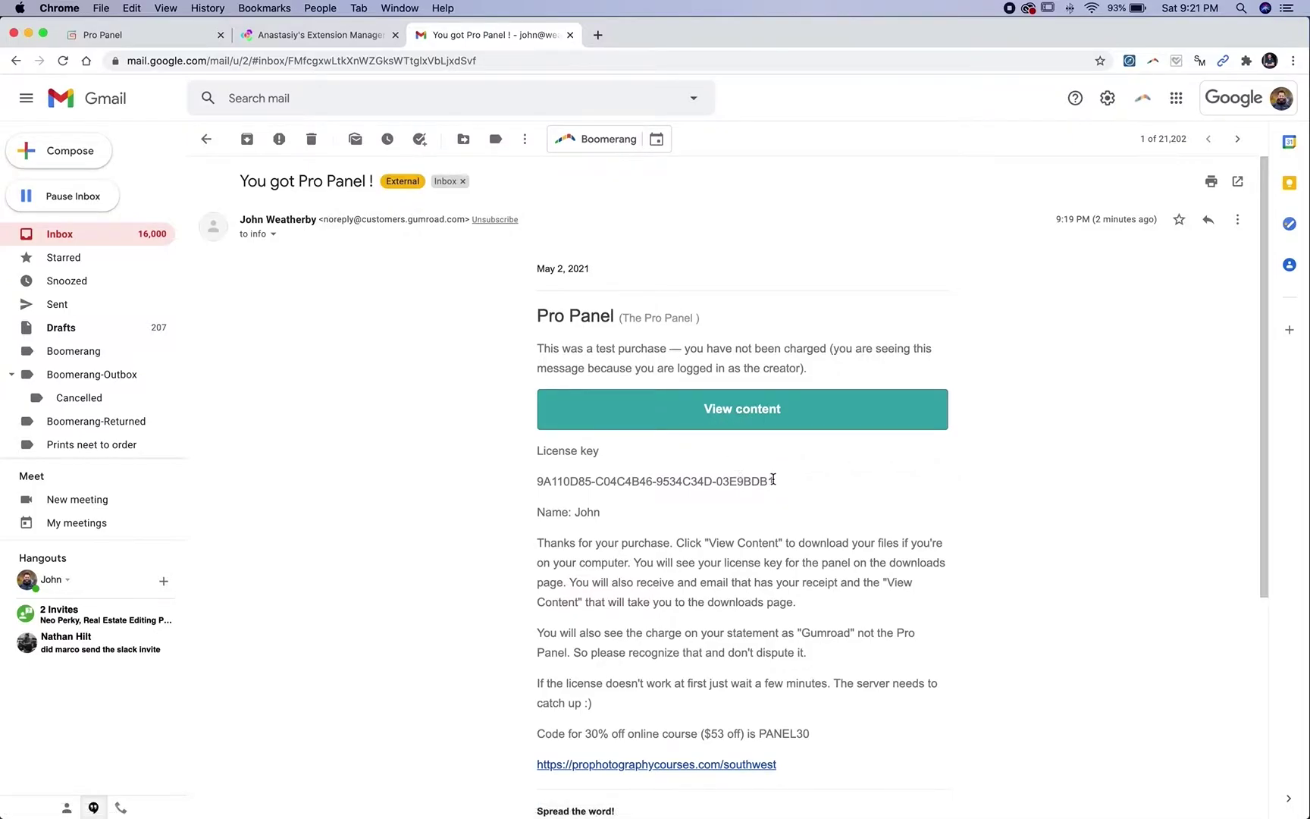
Step: Highlight the full Pro Panel license key text in the receipt email
left_click_drag(775, 482, 537, 480)
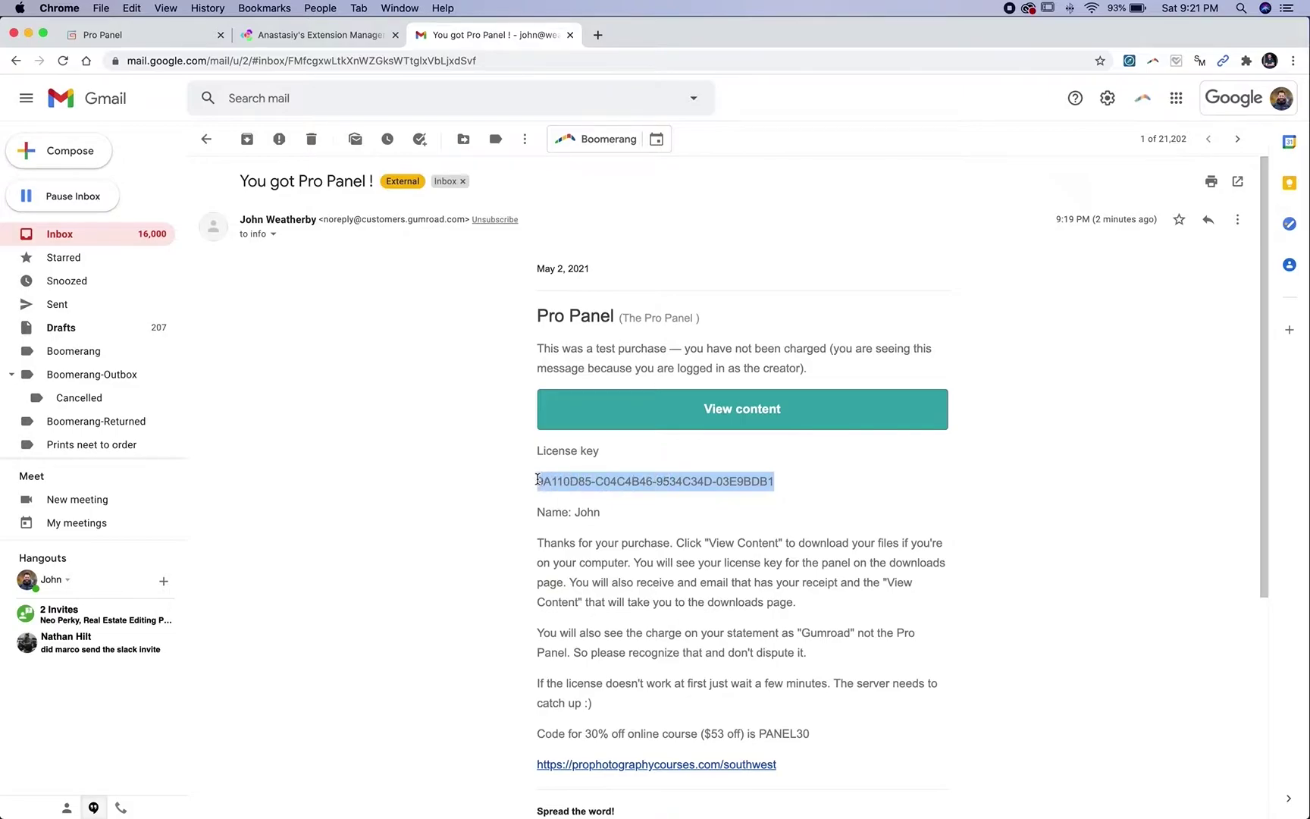
Step: Extract ProPanel.zip in Downloads and open the resulting ProPanel folder in Finder
mouse_move(197, 808)
left_click(149, 798)
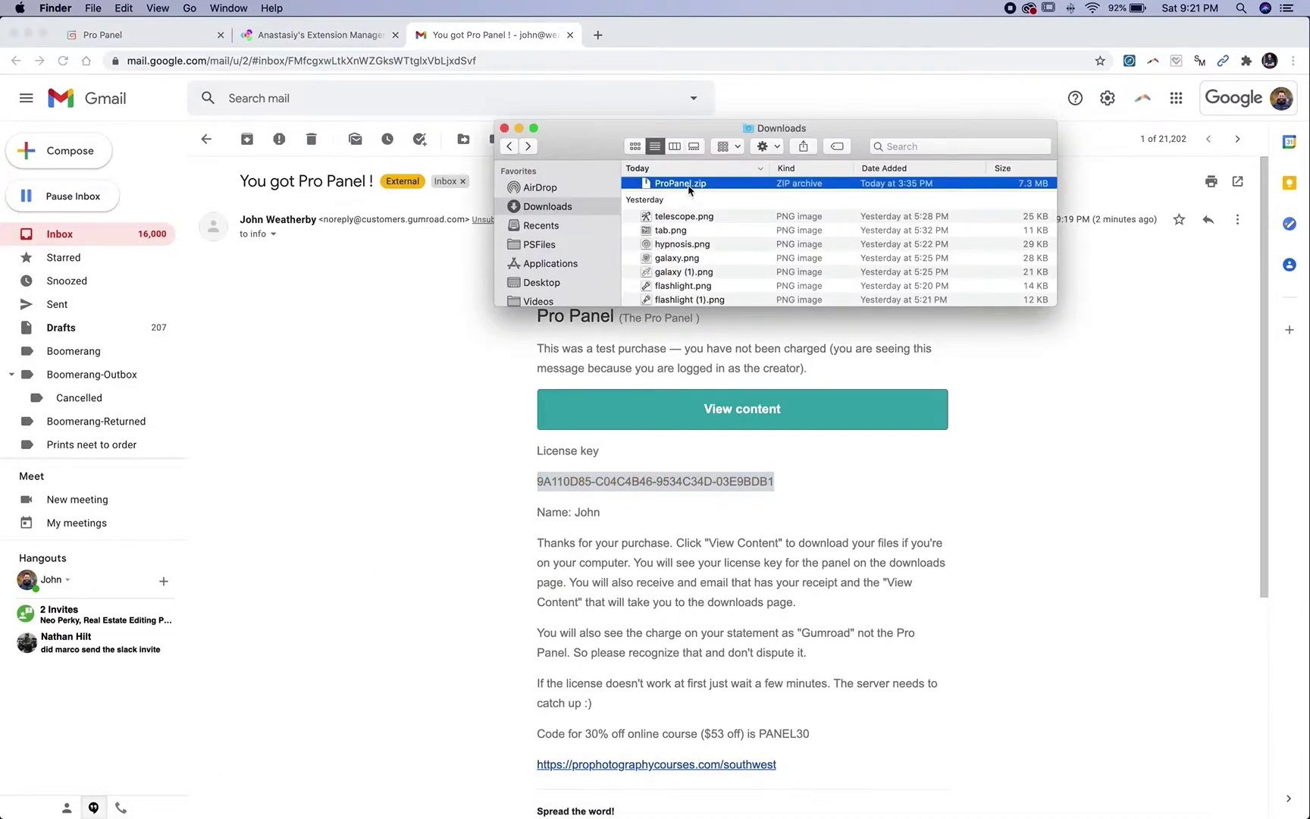
double_click(689, 186)
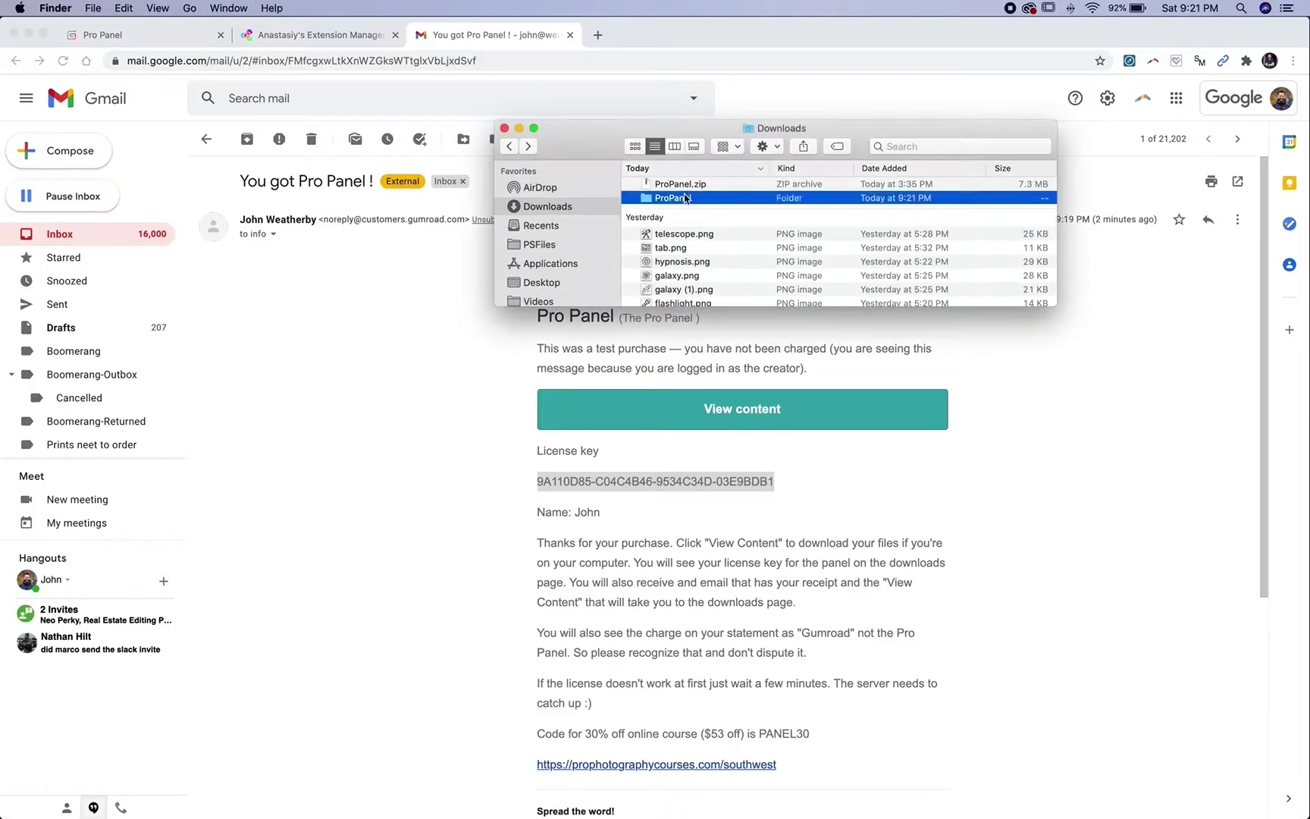
double_click(685, 199)
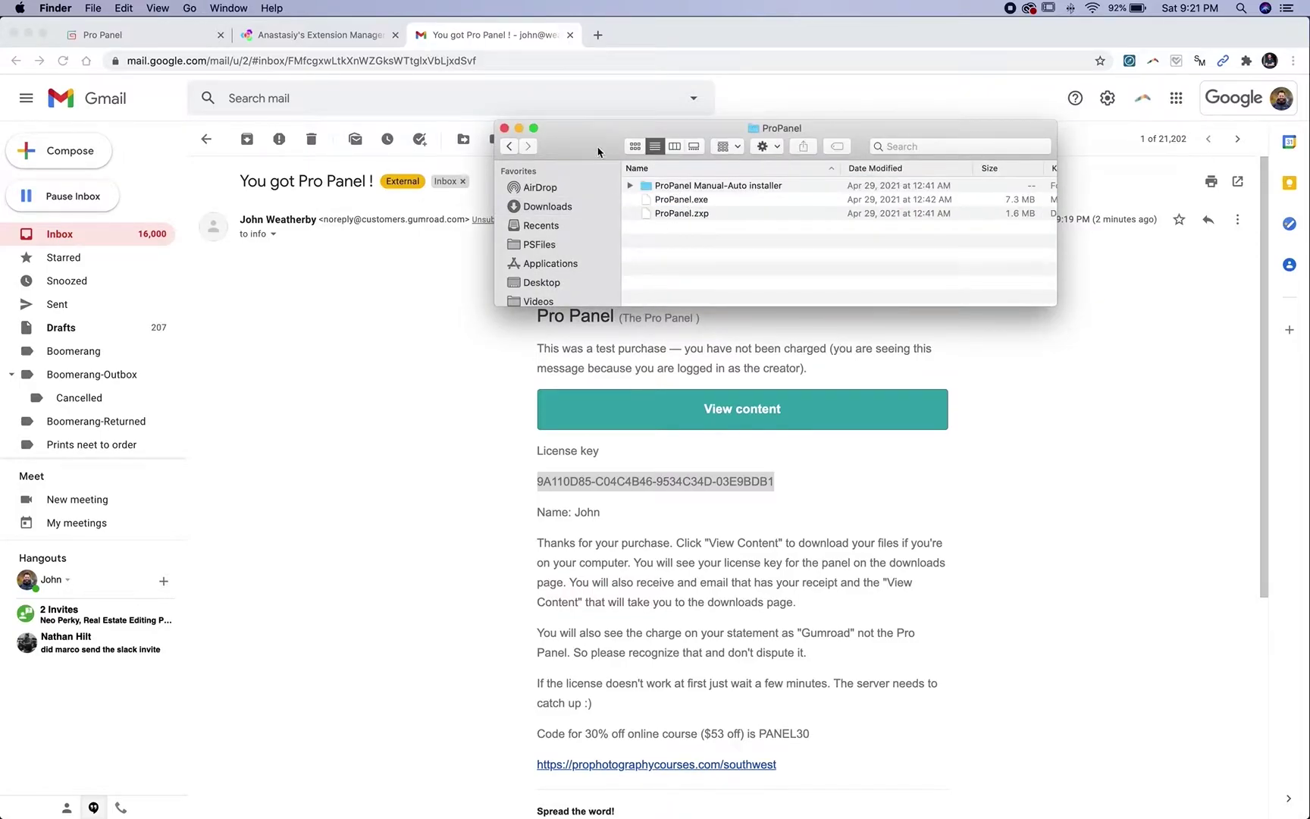
left_click_drag(598, 147, 371, 163)
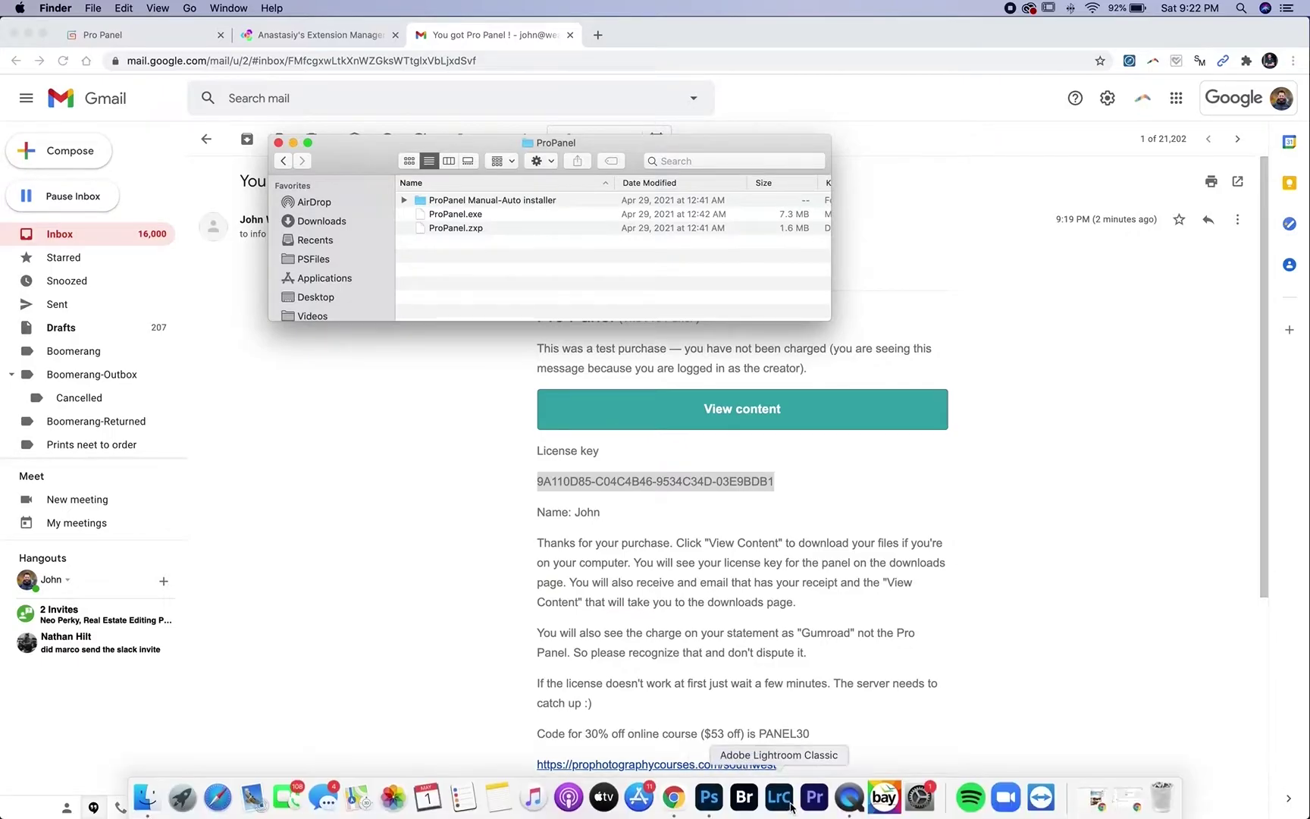
Step: Drag ProPanel Manual-Auto installer.jsx onto Photoshop and confirm running the script
left_click(704, 806)
mouse_move(189, 813)
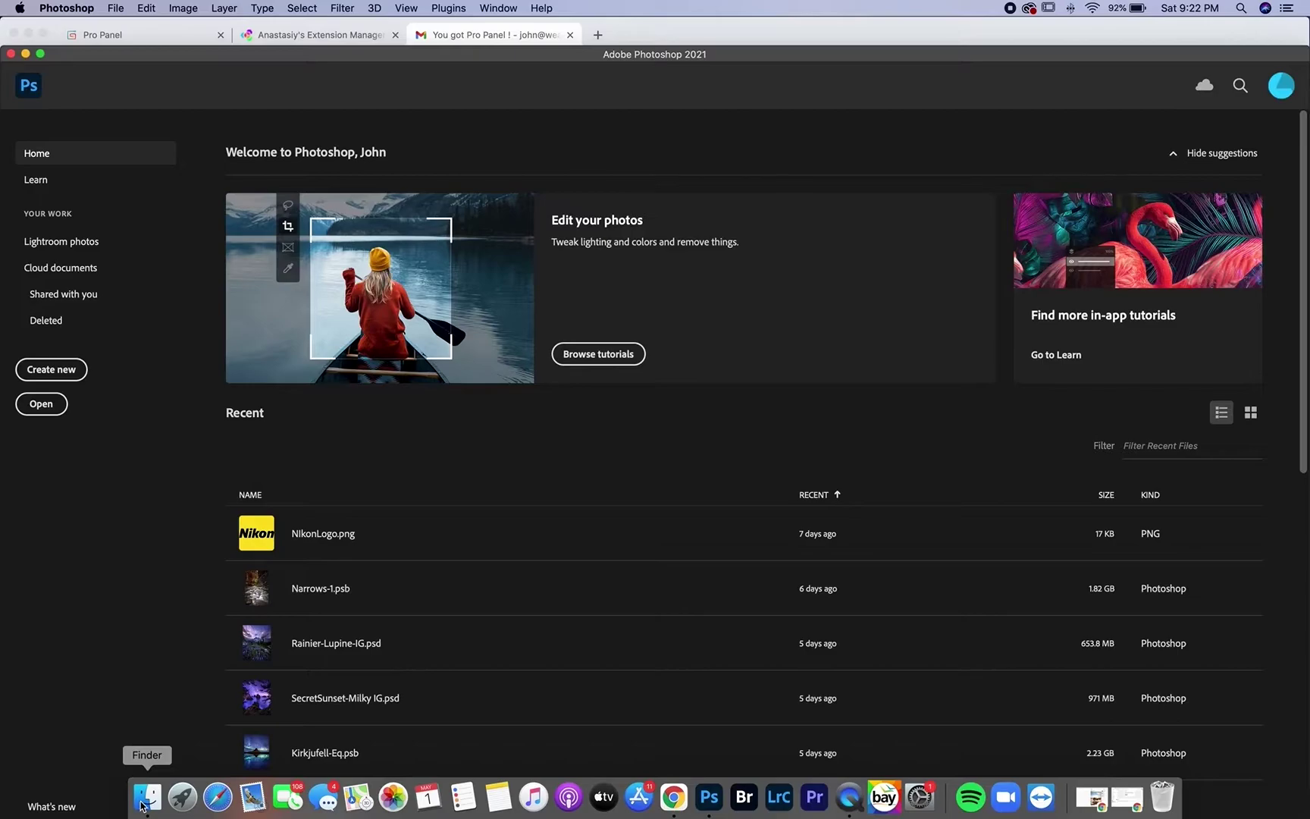
left_click(146, 798)
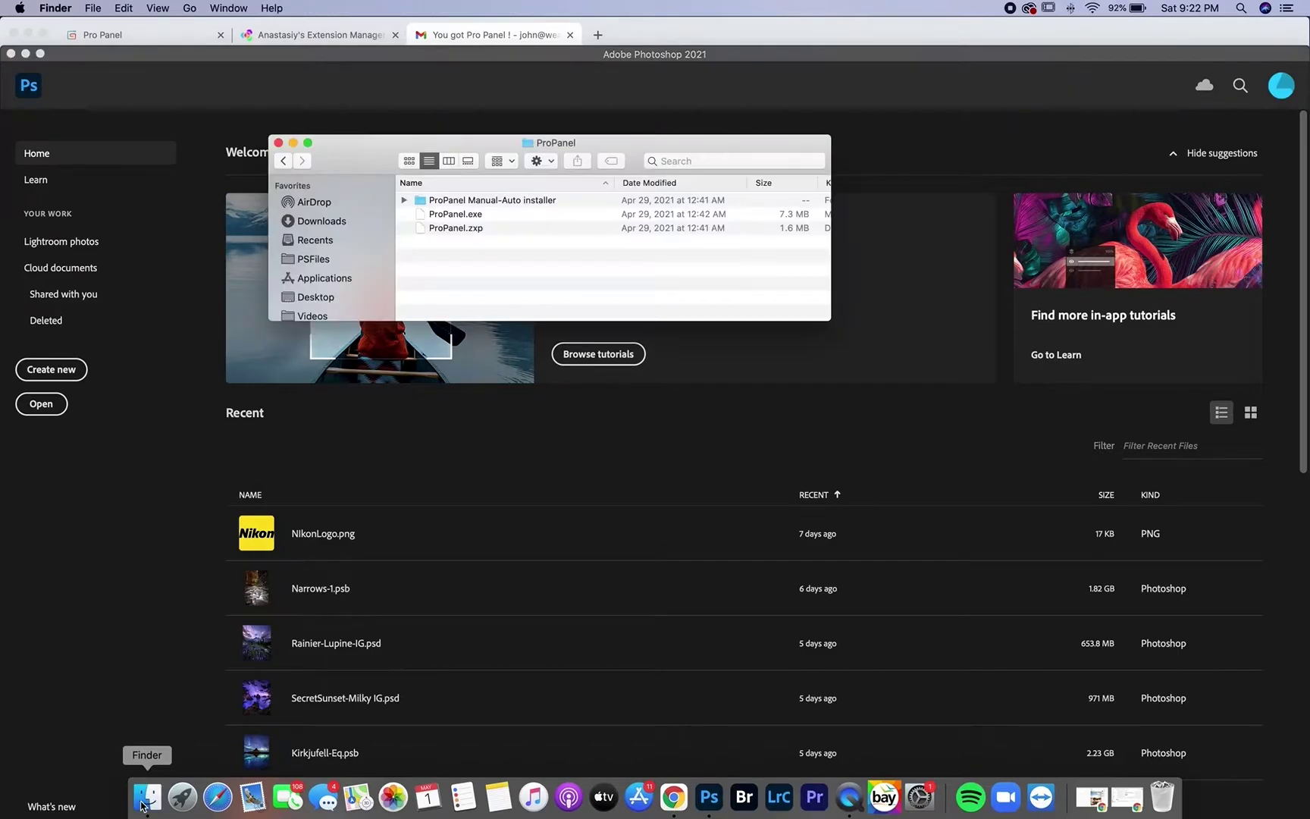
double_click(463, 203)
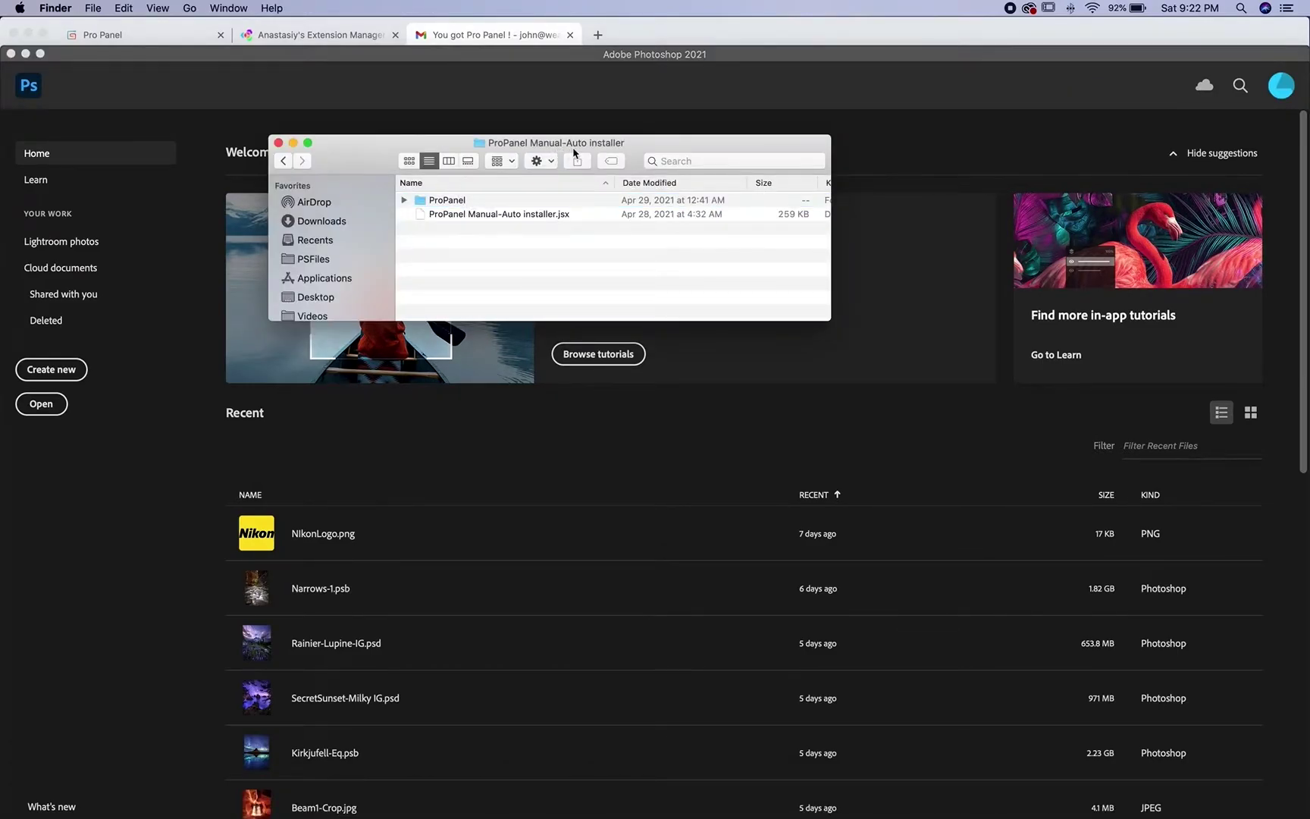
left_click(514, 214)
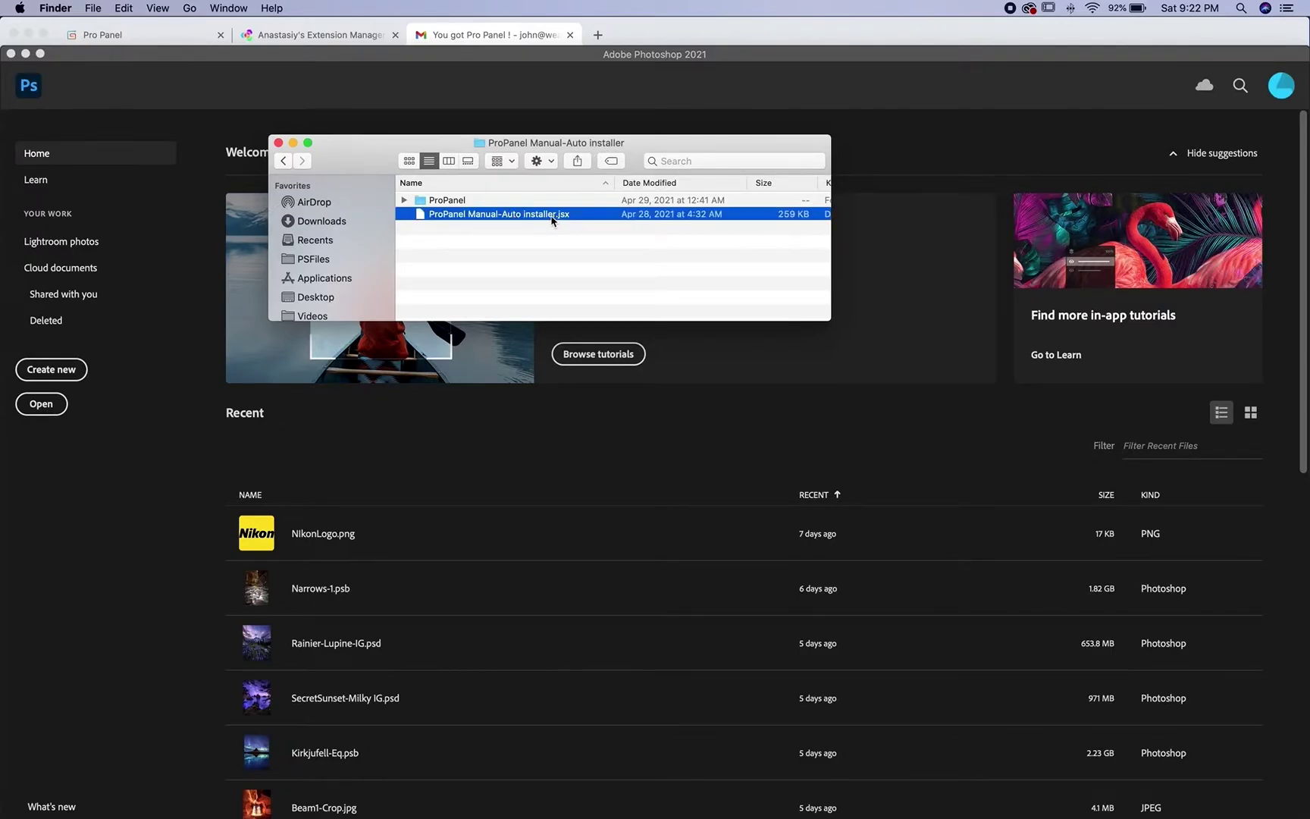
left_click_drag(552, 220, 656, 97)
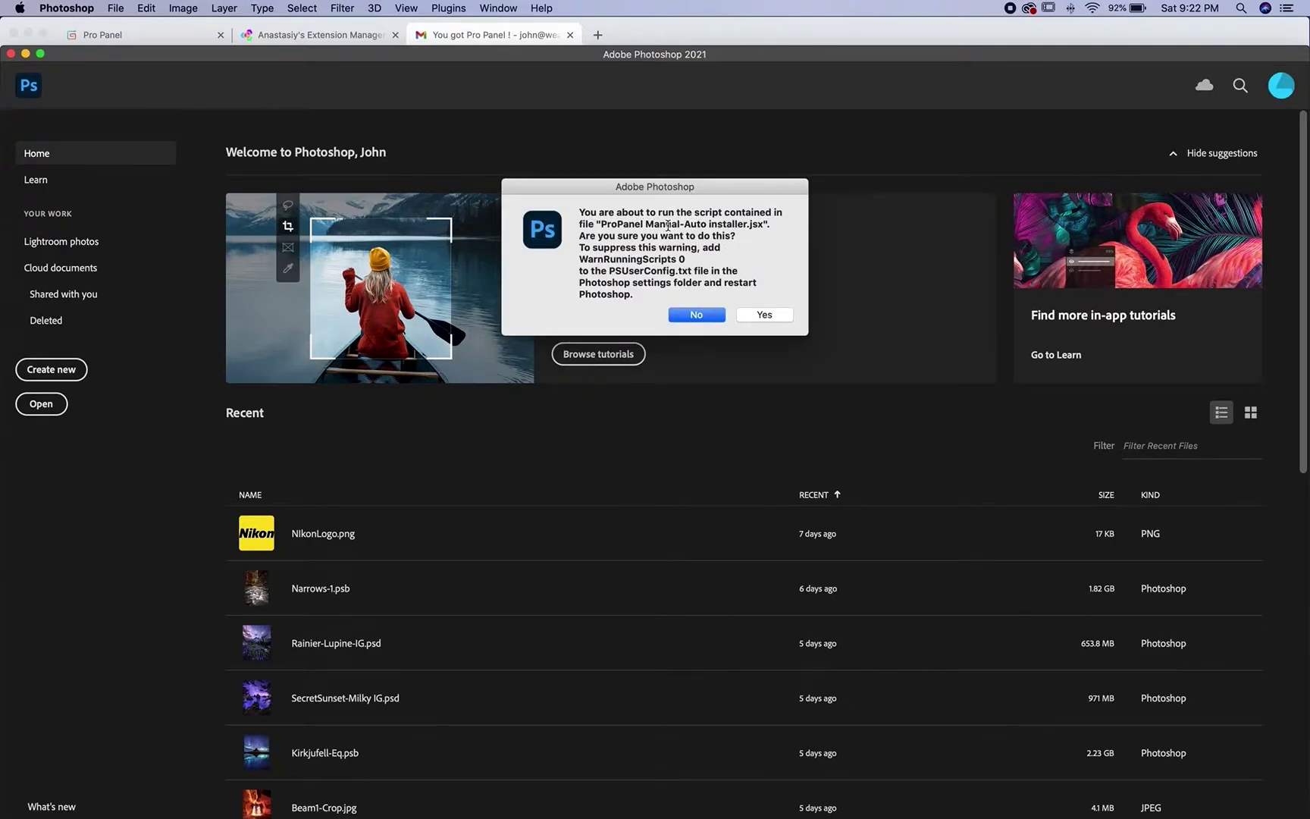
left_click(747, 315)
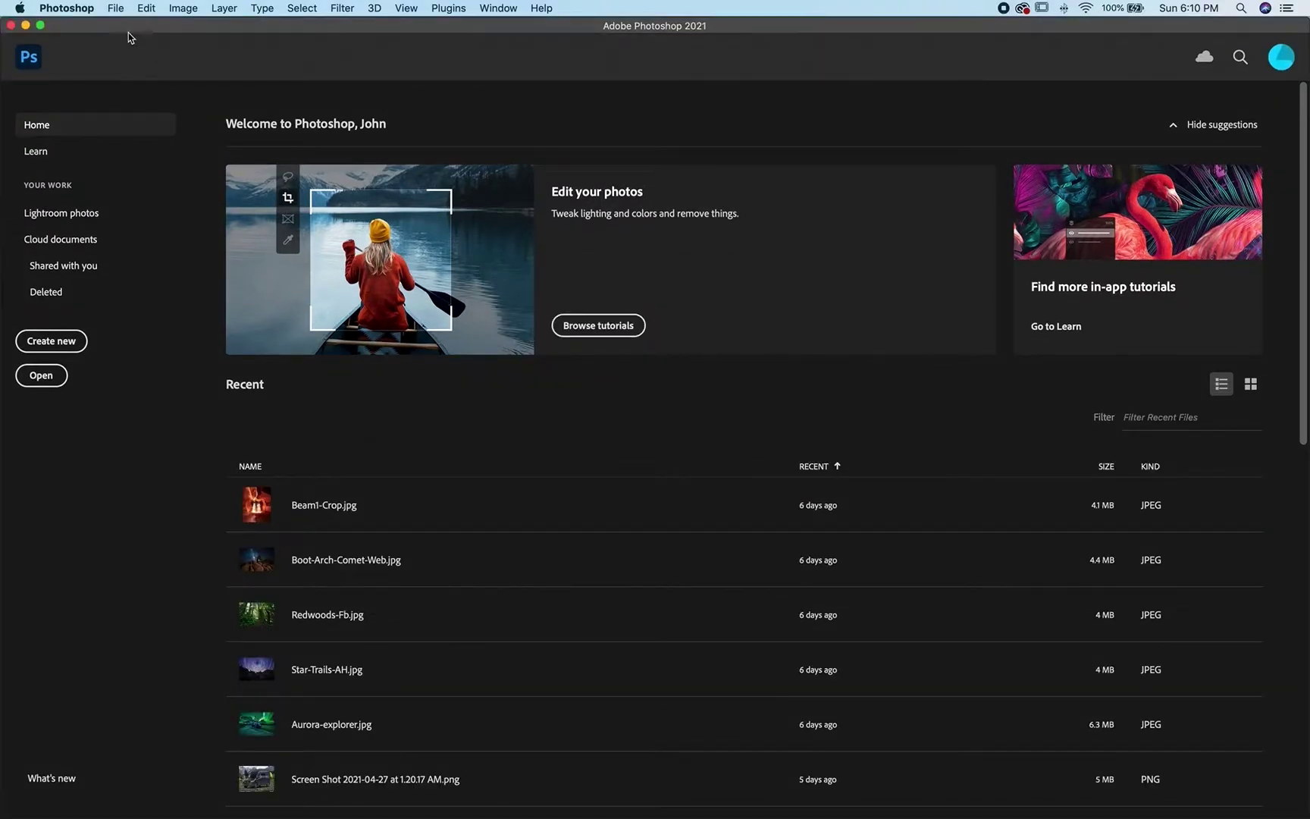
Step: Run ProPanel Manual-Auto installer.jsx via File > Scripts > Browse from the ProPanel folder
left_click(118, 10)
mouse_move(150, 368)
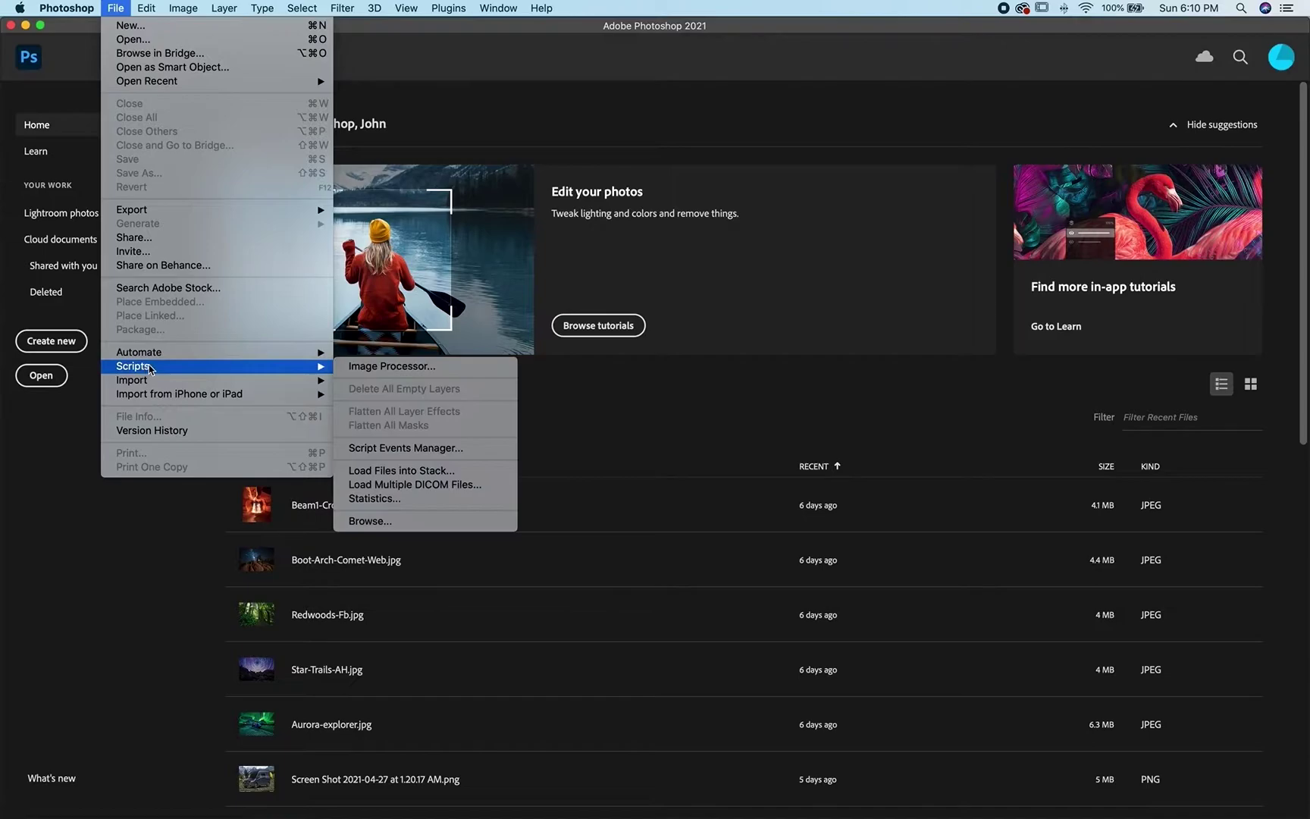
left_click(421, 522)
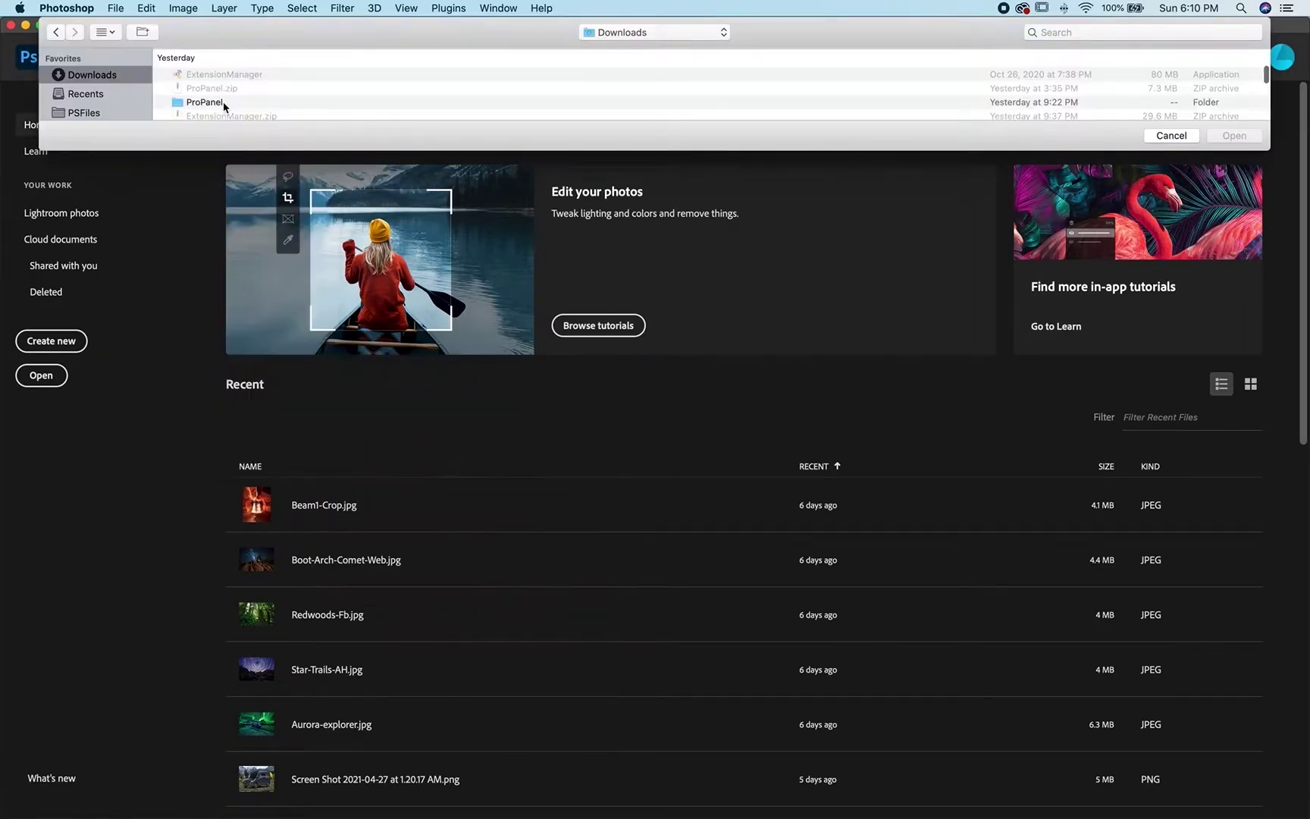
double_click(225, 106)
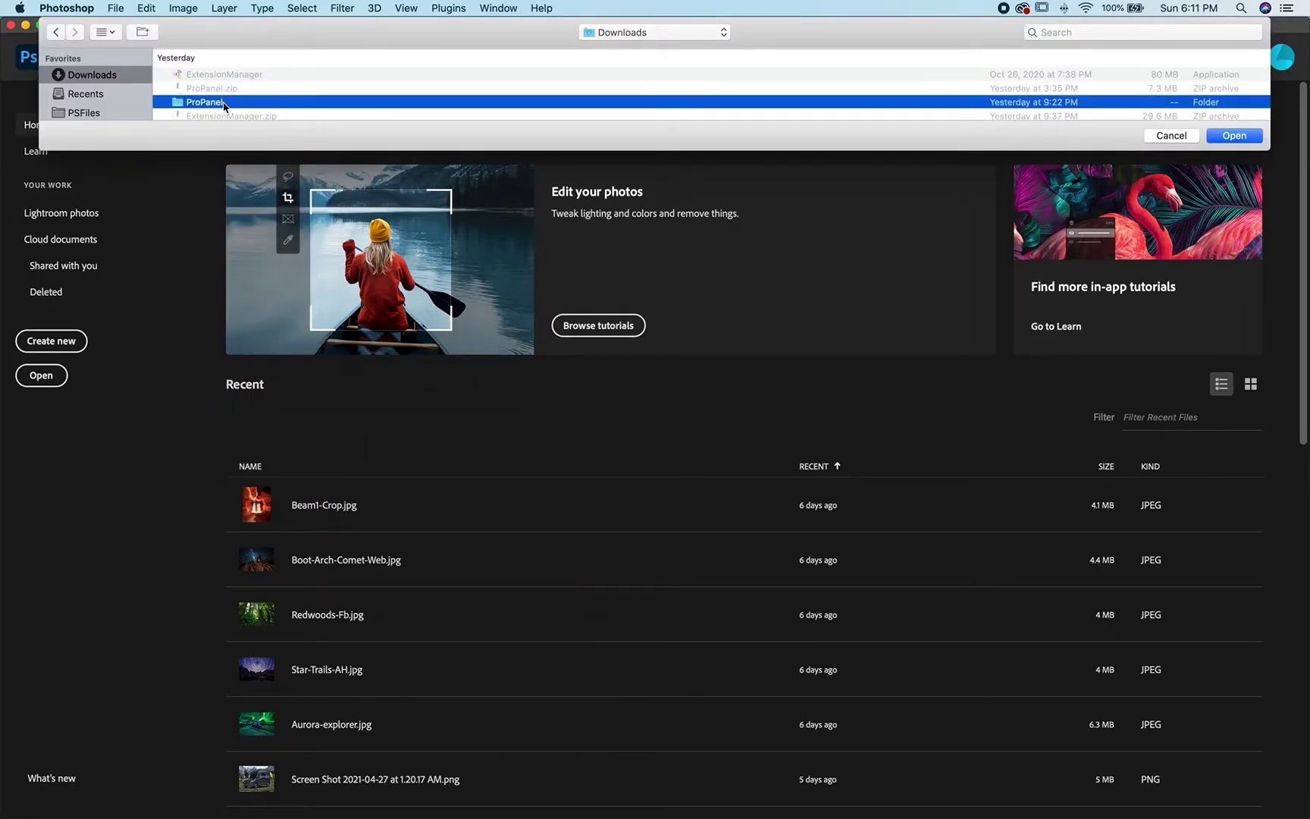
double_click(224, 104)
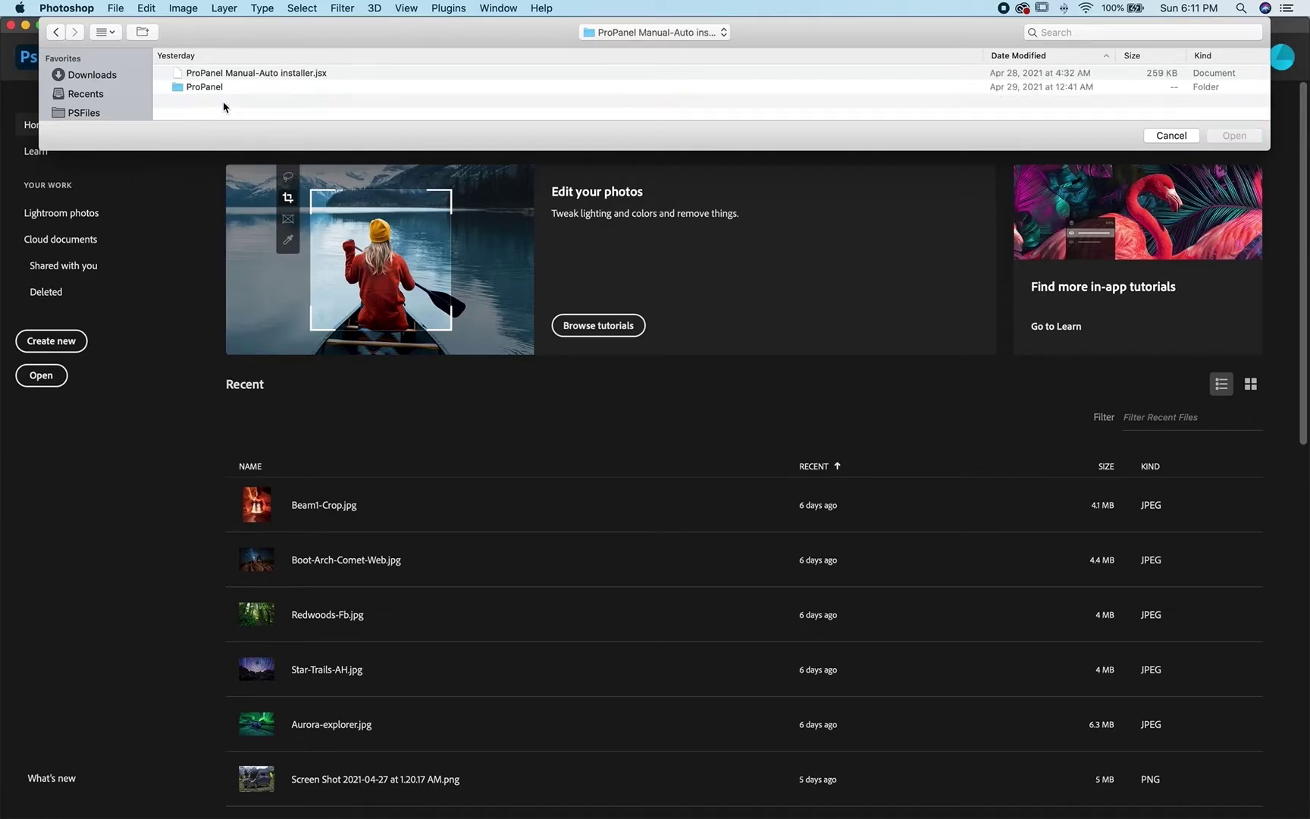
left_click(280, 75)
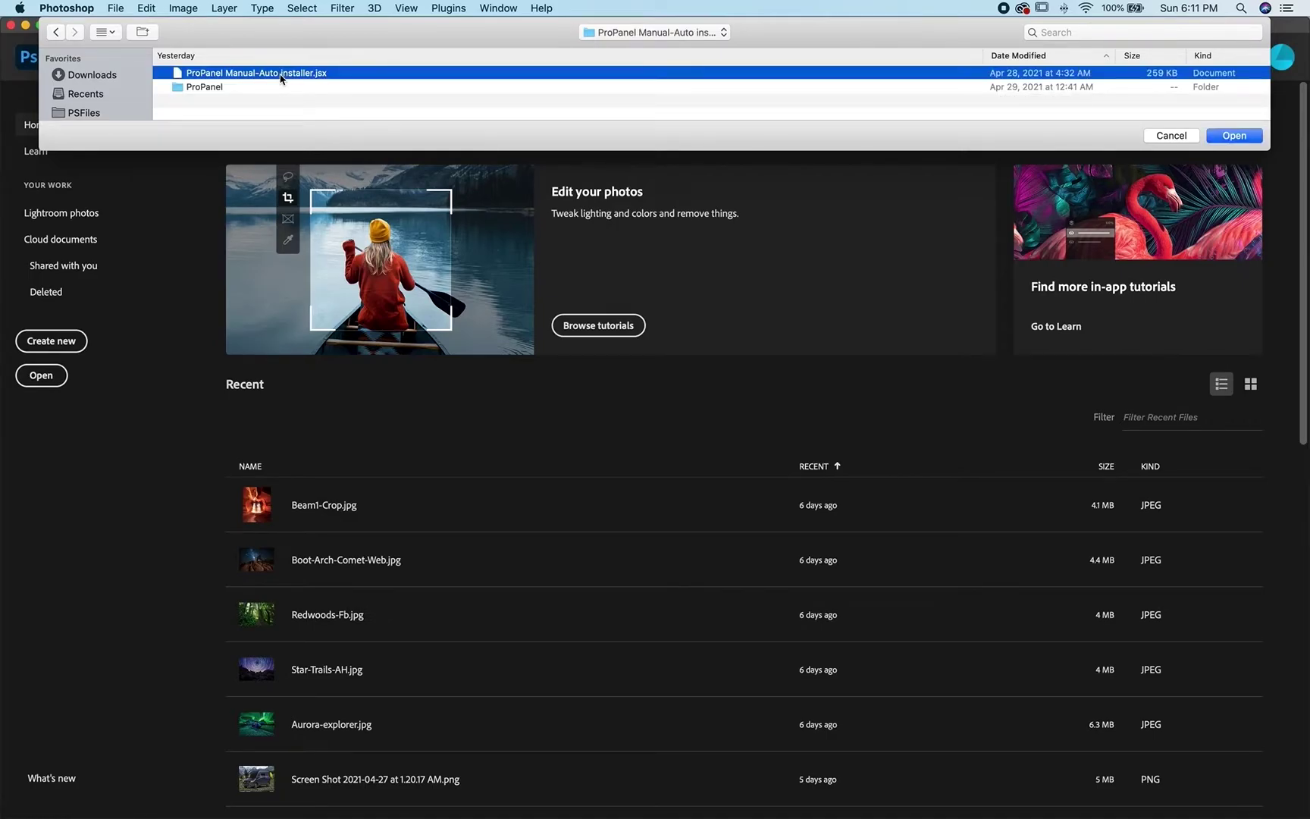
left_click(1240, 136)
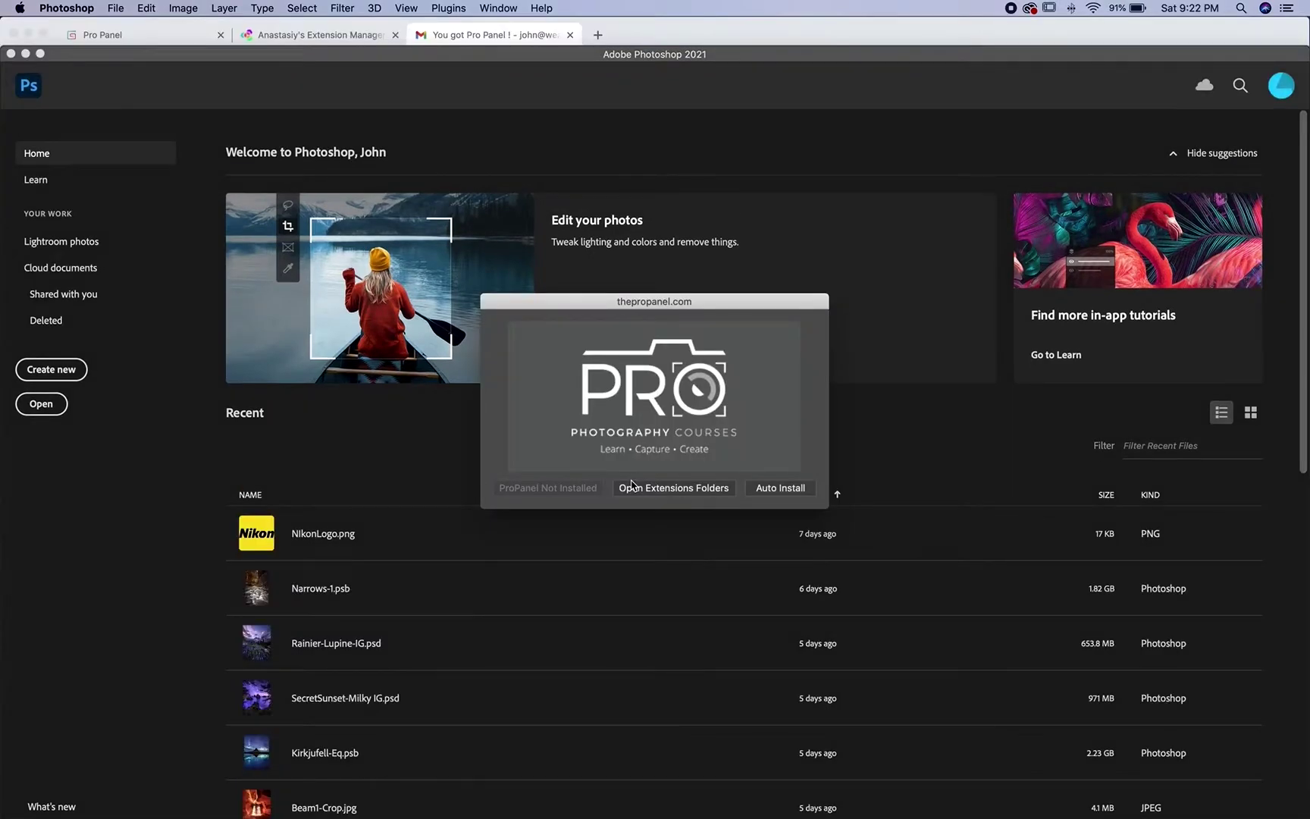
Step: Auto-install ProPanel v1.6.1 and acknowledge the installation-complete message
left_click(772, 495)
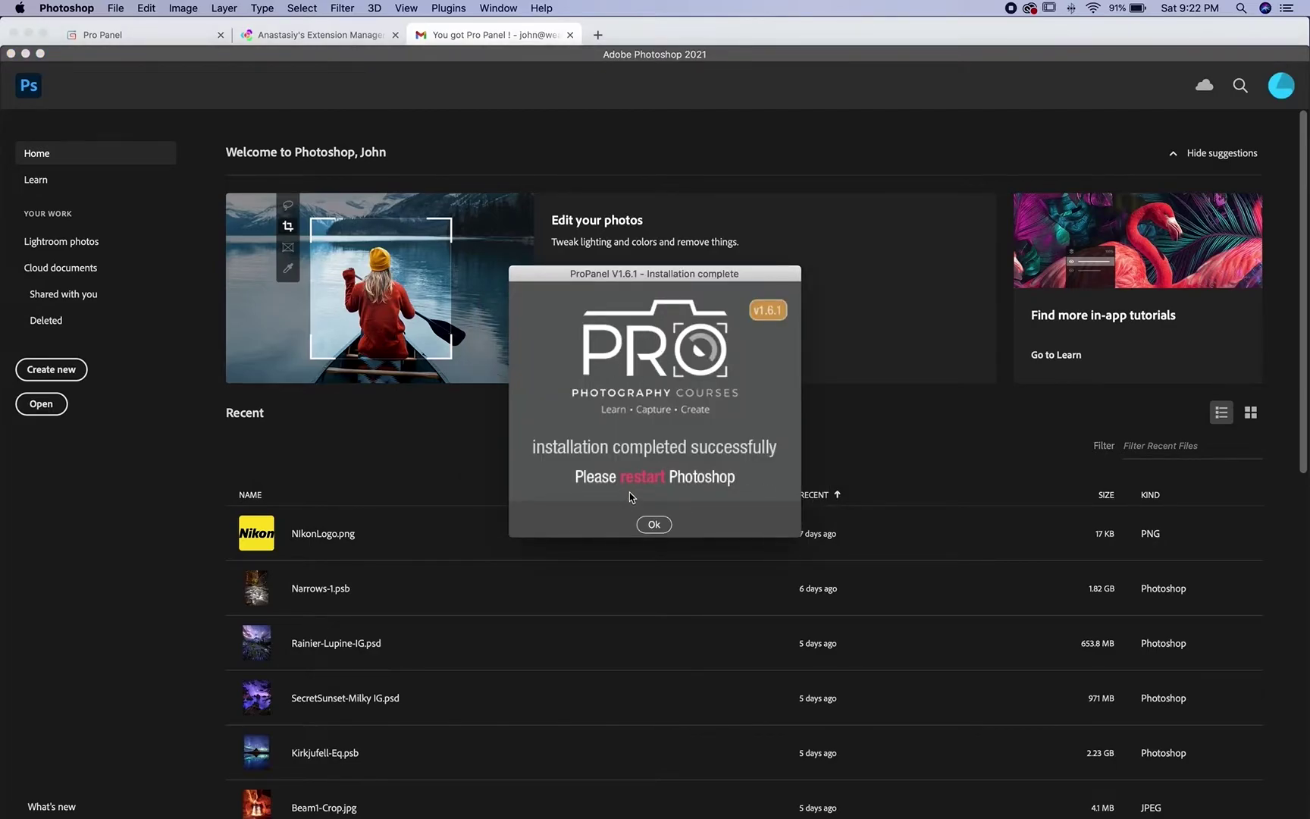
left_click(651, 525)
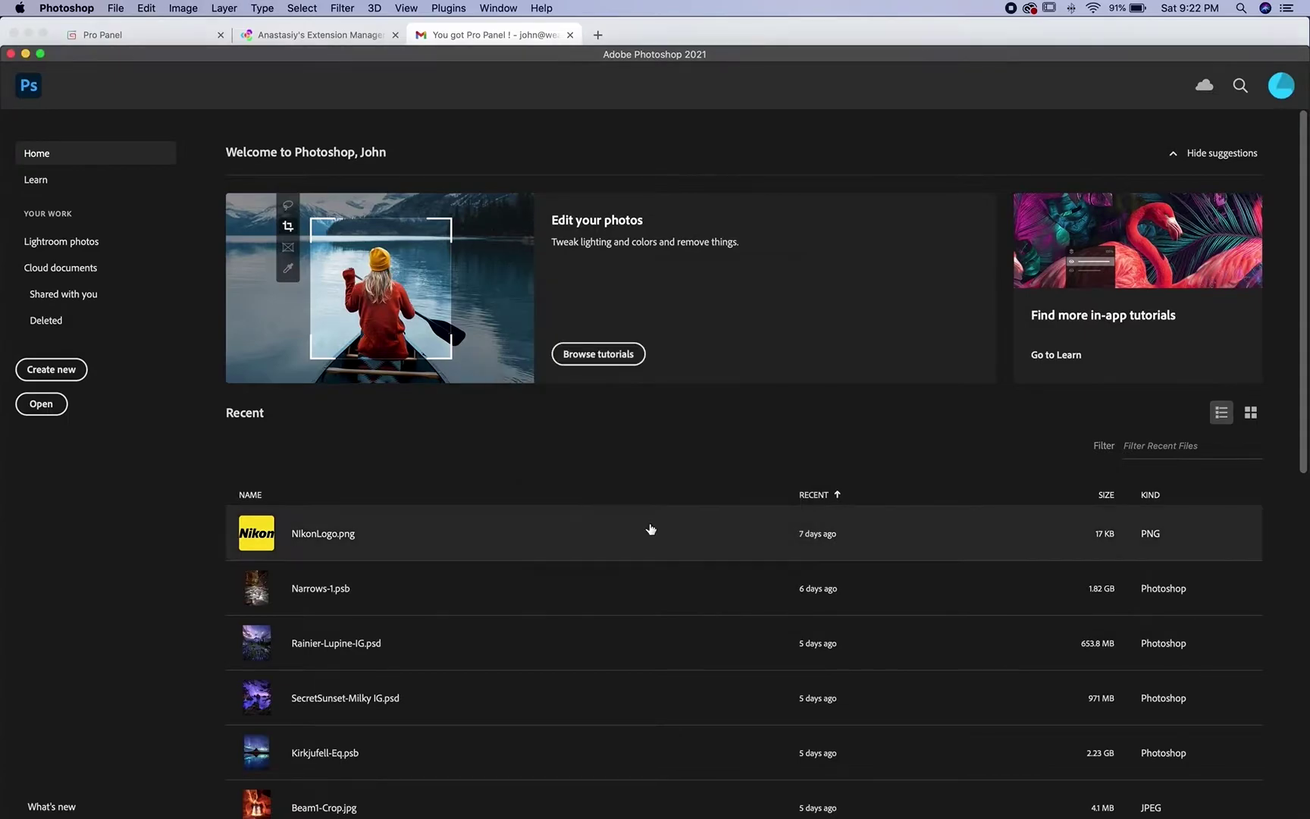
Step: Quit and relaunch Photoshop so the ProPanel installation takes effect
left_click(516, 14)
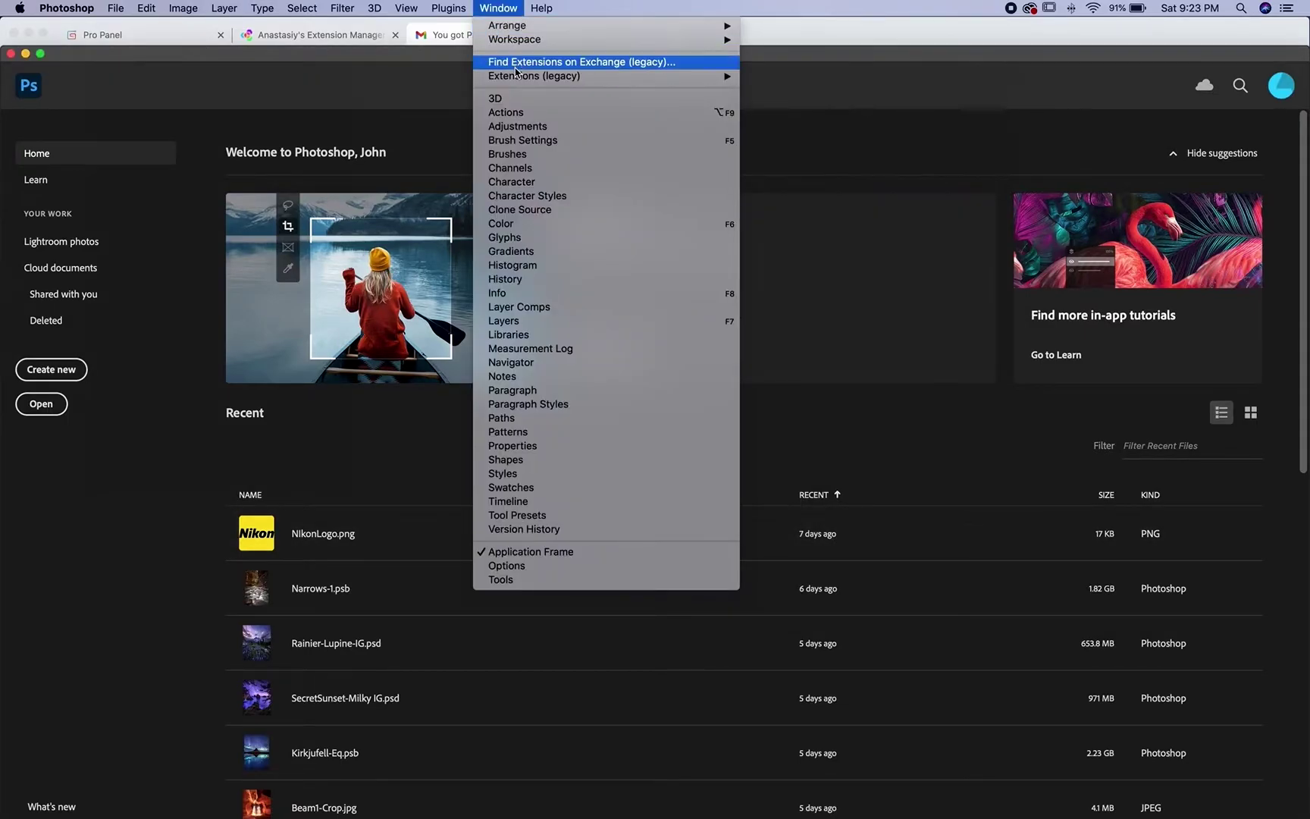
mouse_move(519, 76)
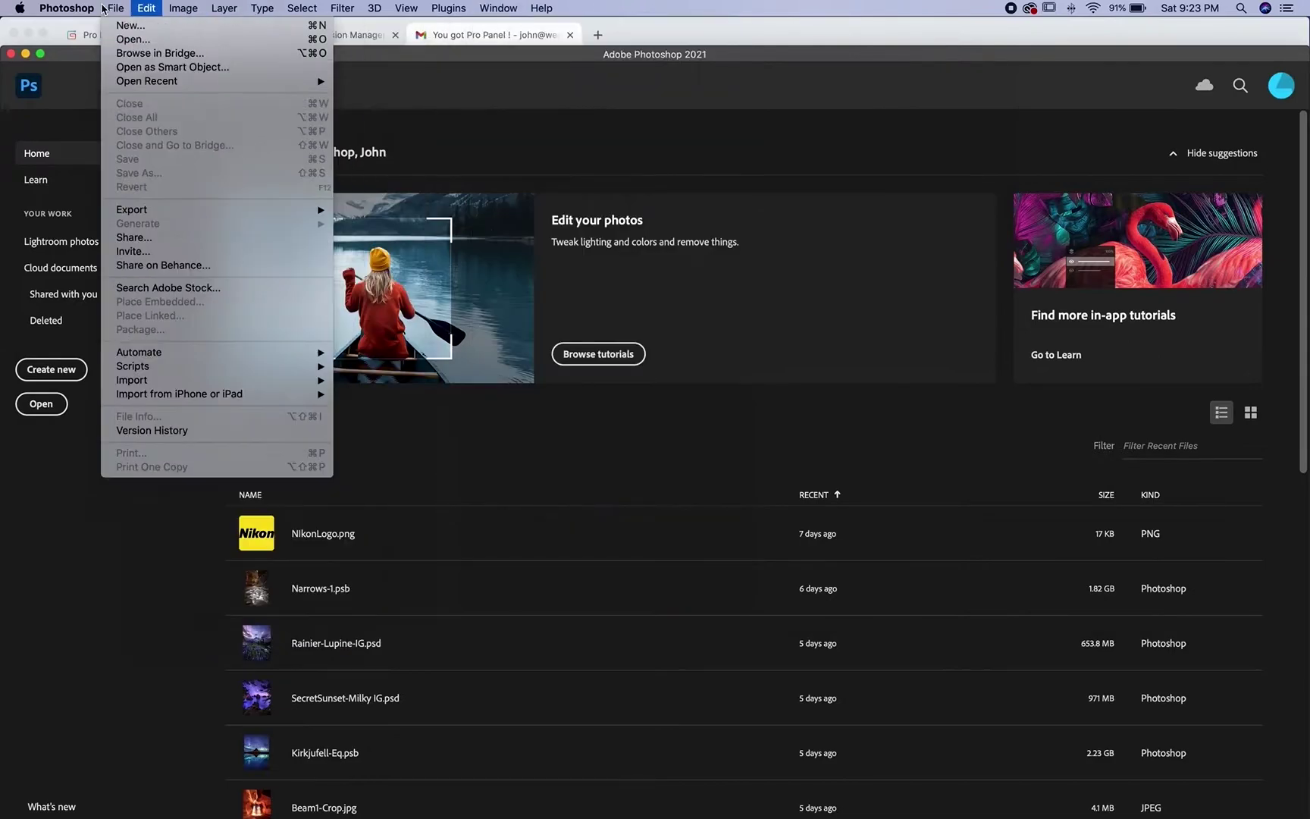
mouse_move(67, 8)
left_click(72, 149)
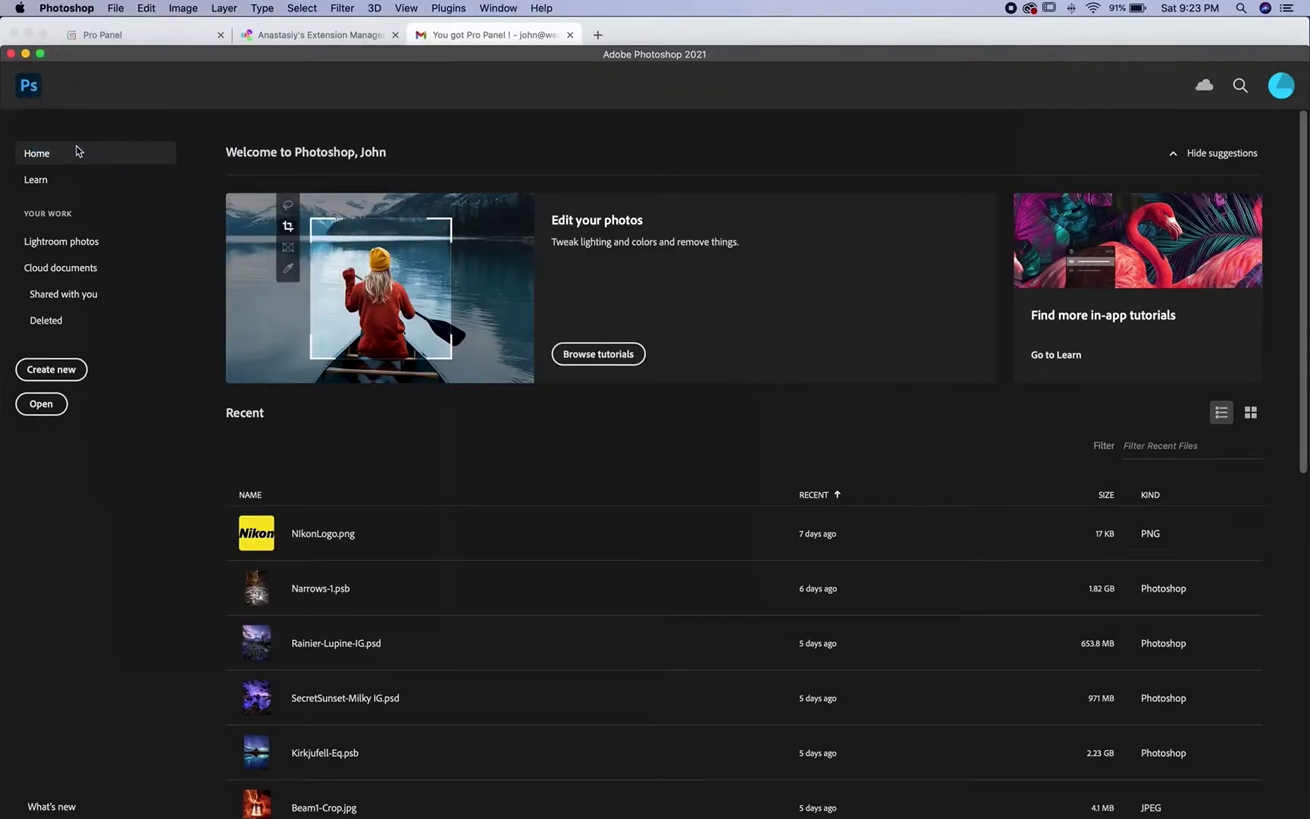
left_click(706, 800)
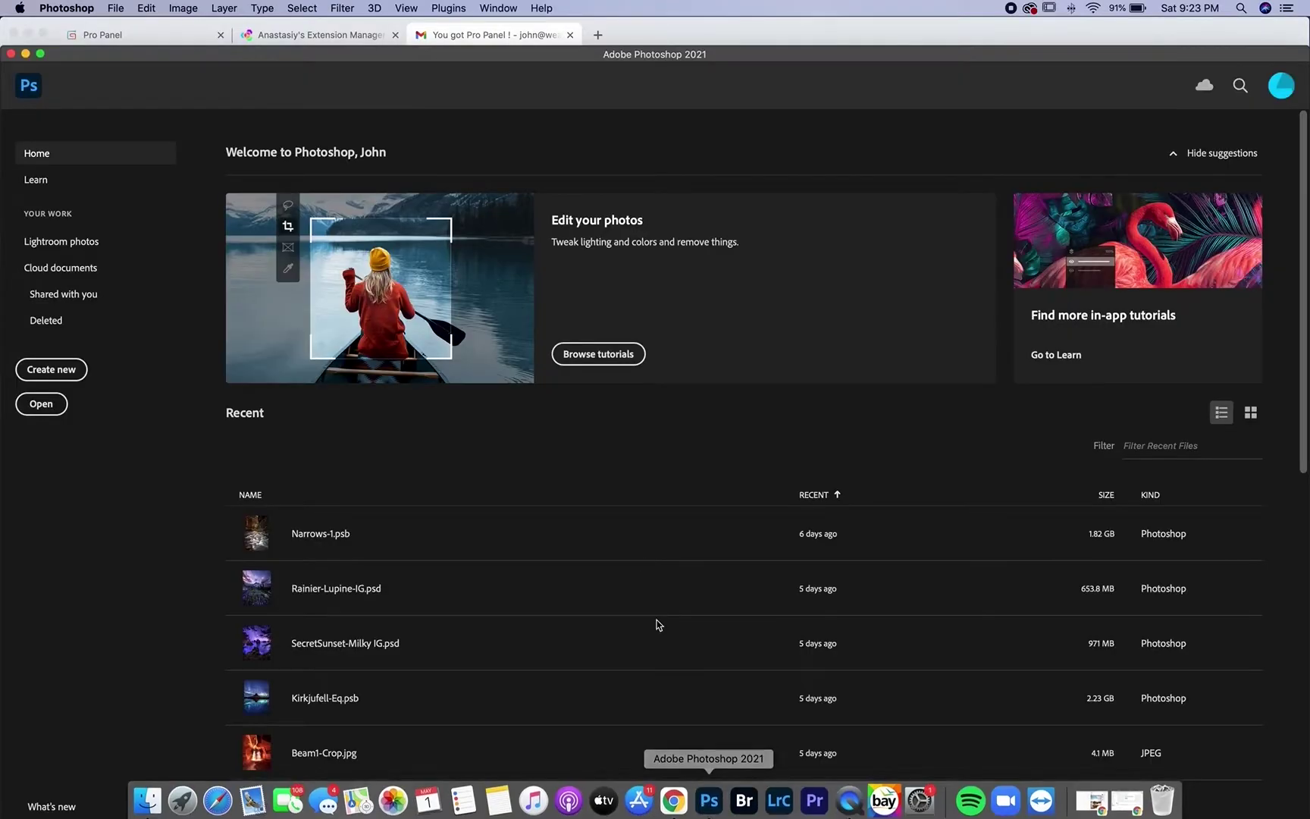
Step: Open Pro Panel from Window > Extensions (legacy)
left_click(499, 8)
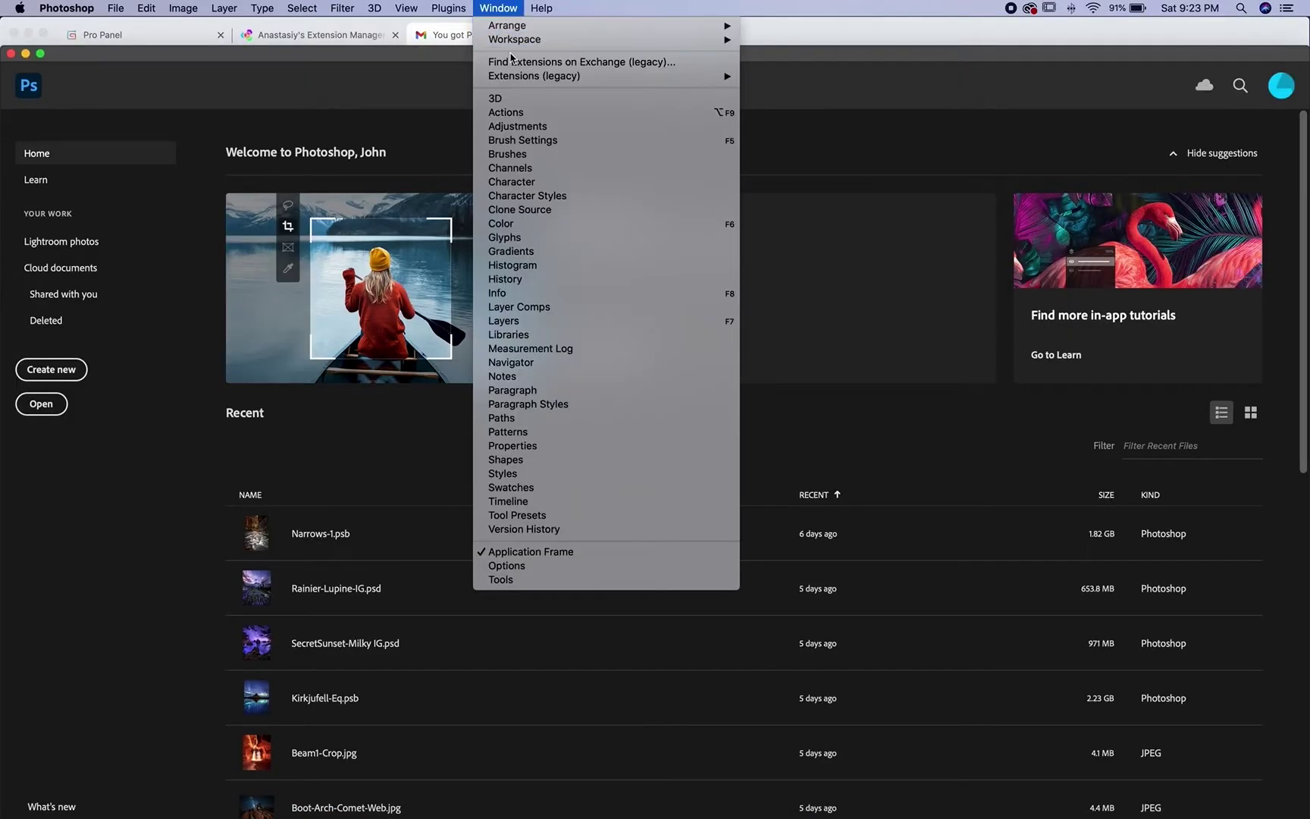
mouse_move(725, 80)
left_click(769, 90)
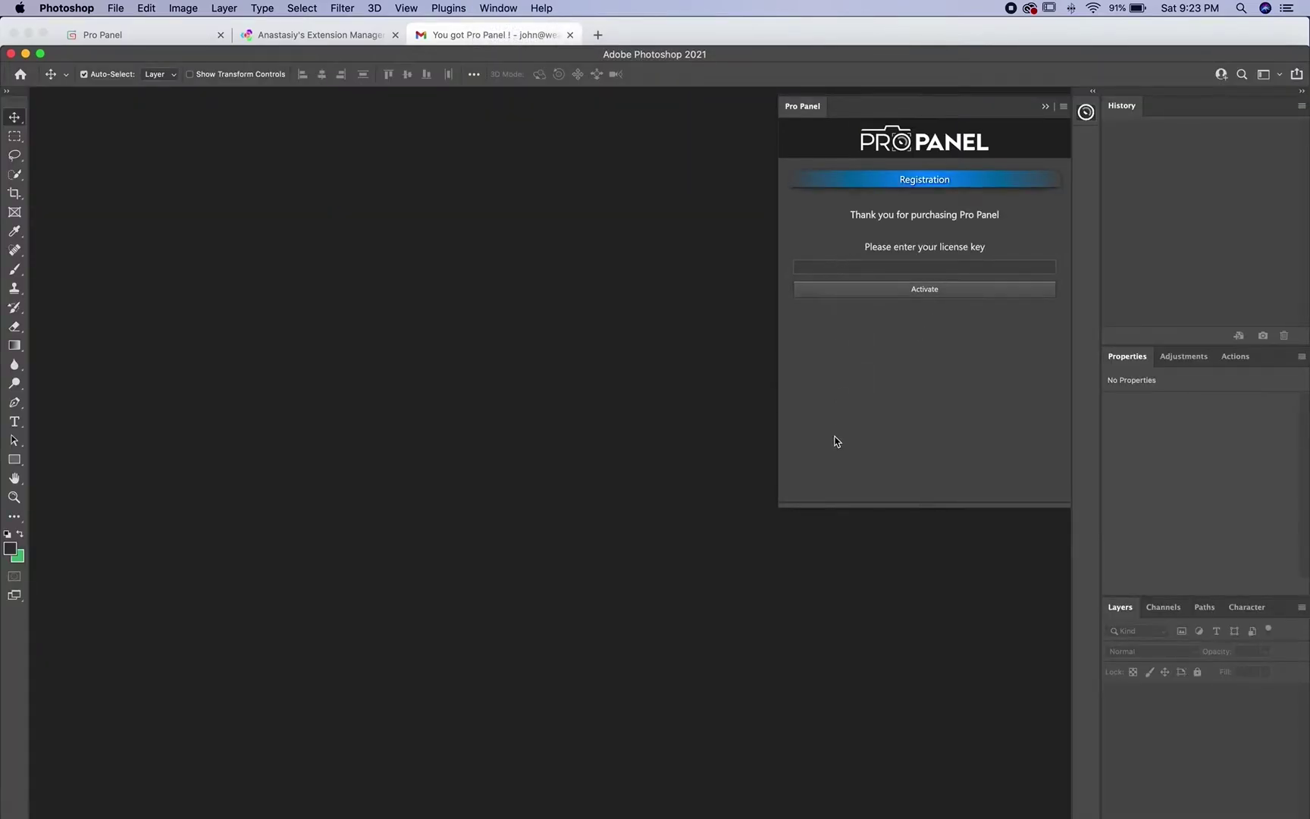
Step: Copy the license key from the Gmail receipt and paste it into Pro Panel's registration field
left_click(673, 798)
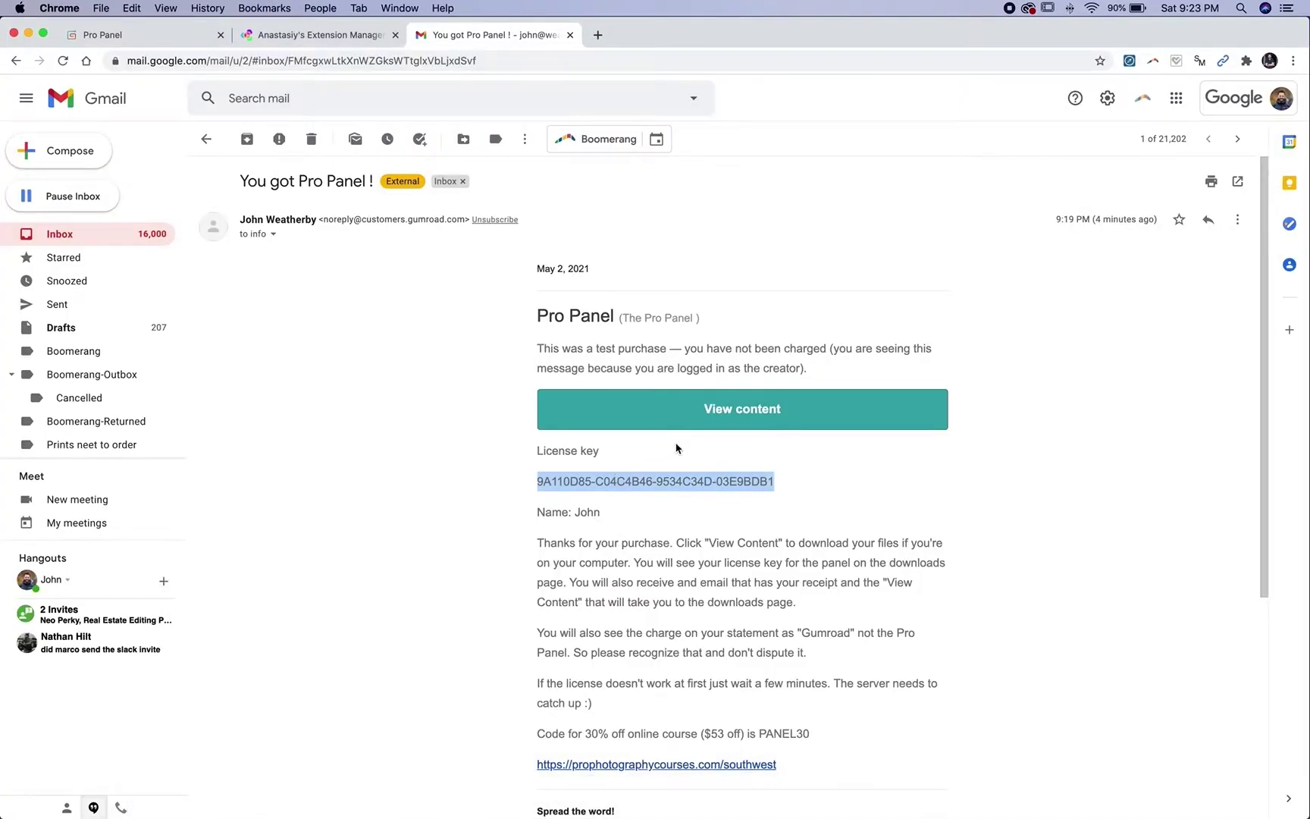
left_click(648, 482)
left_click_drag(773, 488, 519, 478)
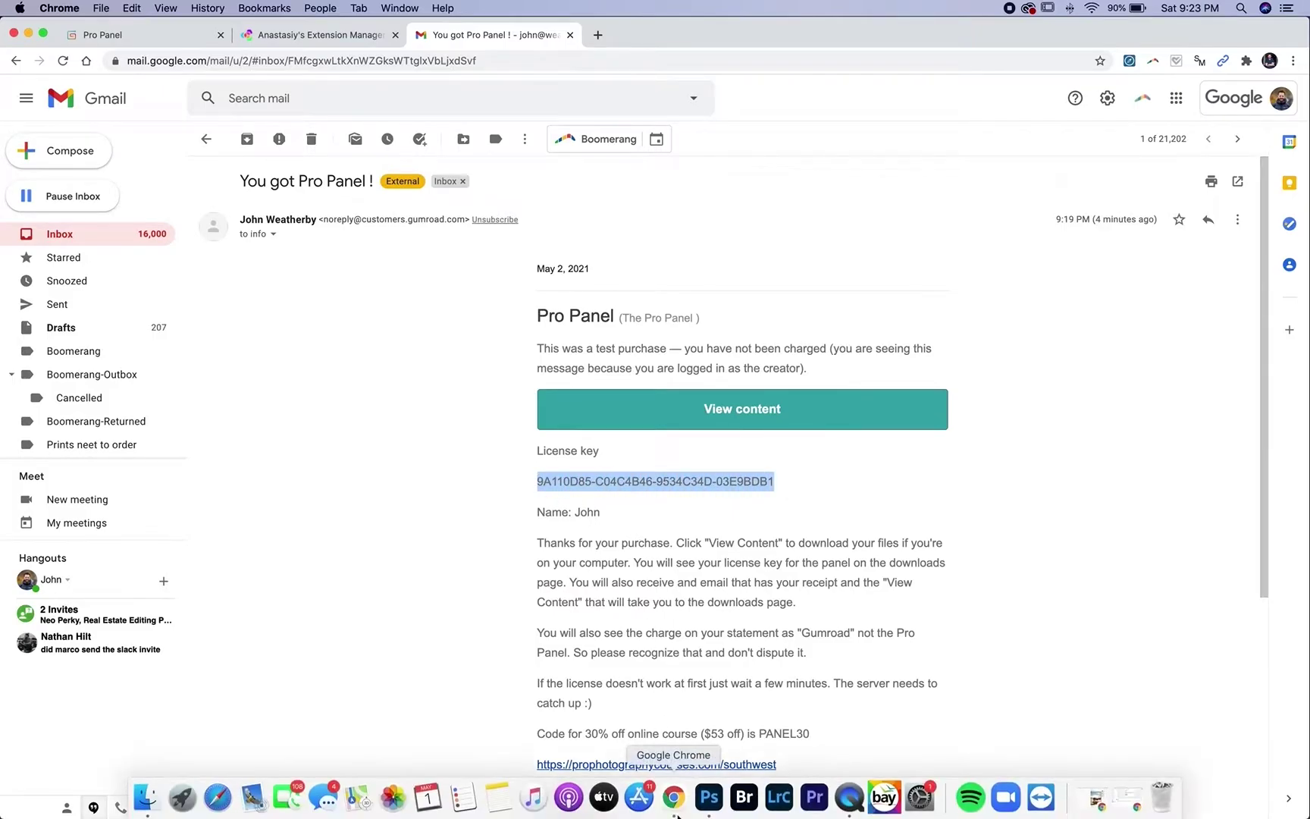
left_click(710, 798)
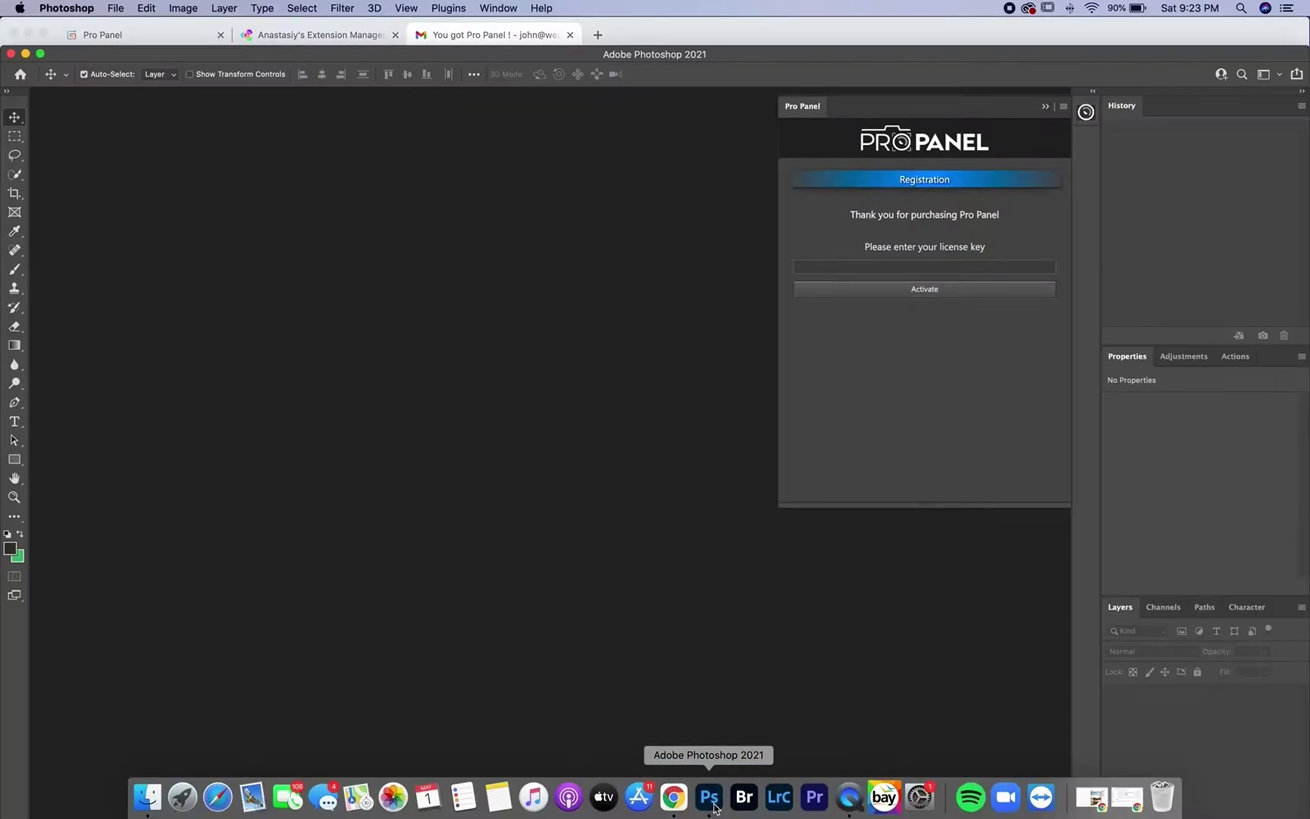
left_click(892, 267)
key("super+v")
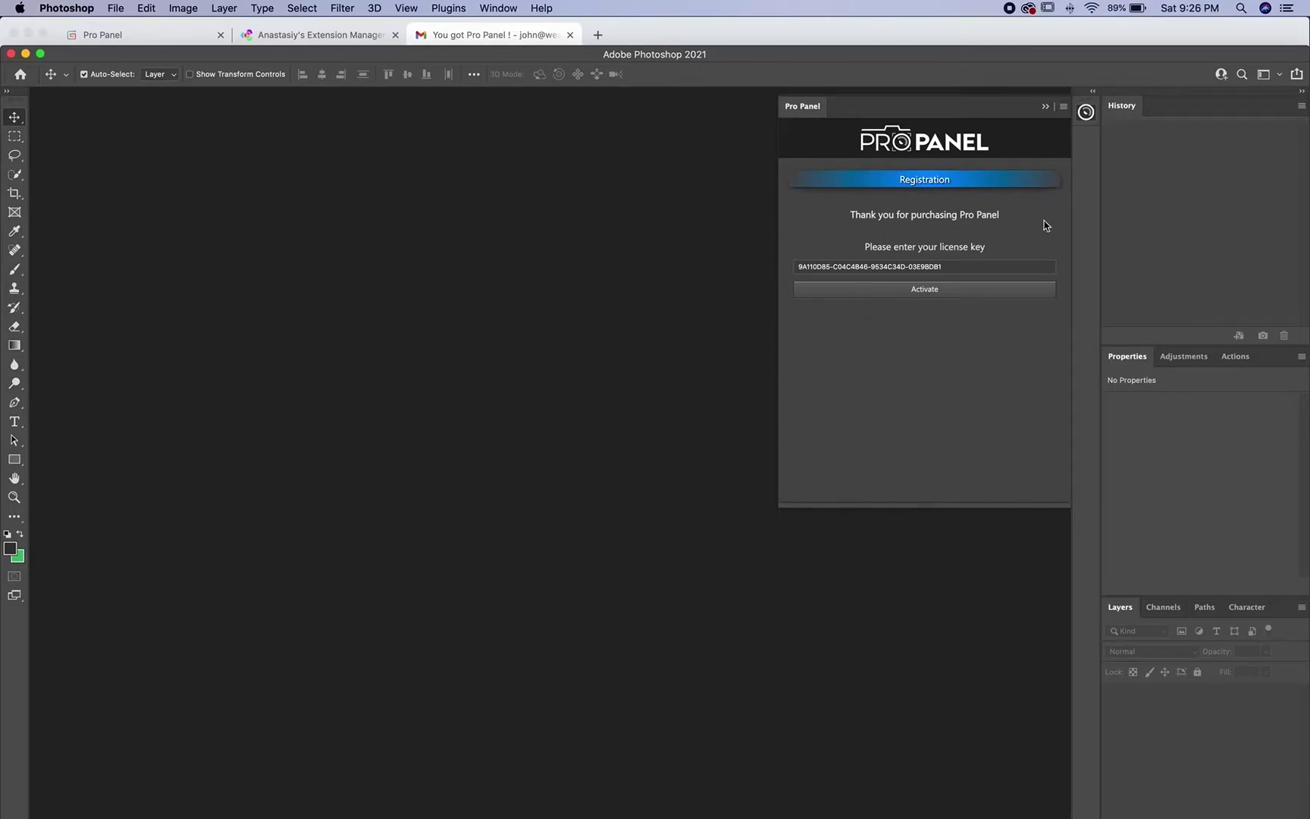
Step: Open the Pro Panel flyout menu listing Reset settings, Uninstall, Show Tooltips and About
left_click(1064, 107)
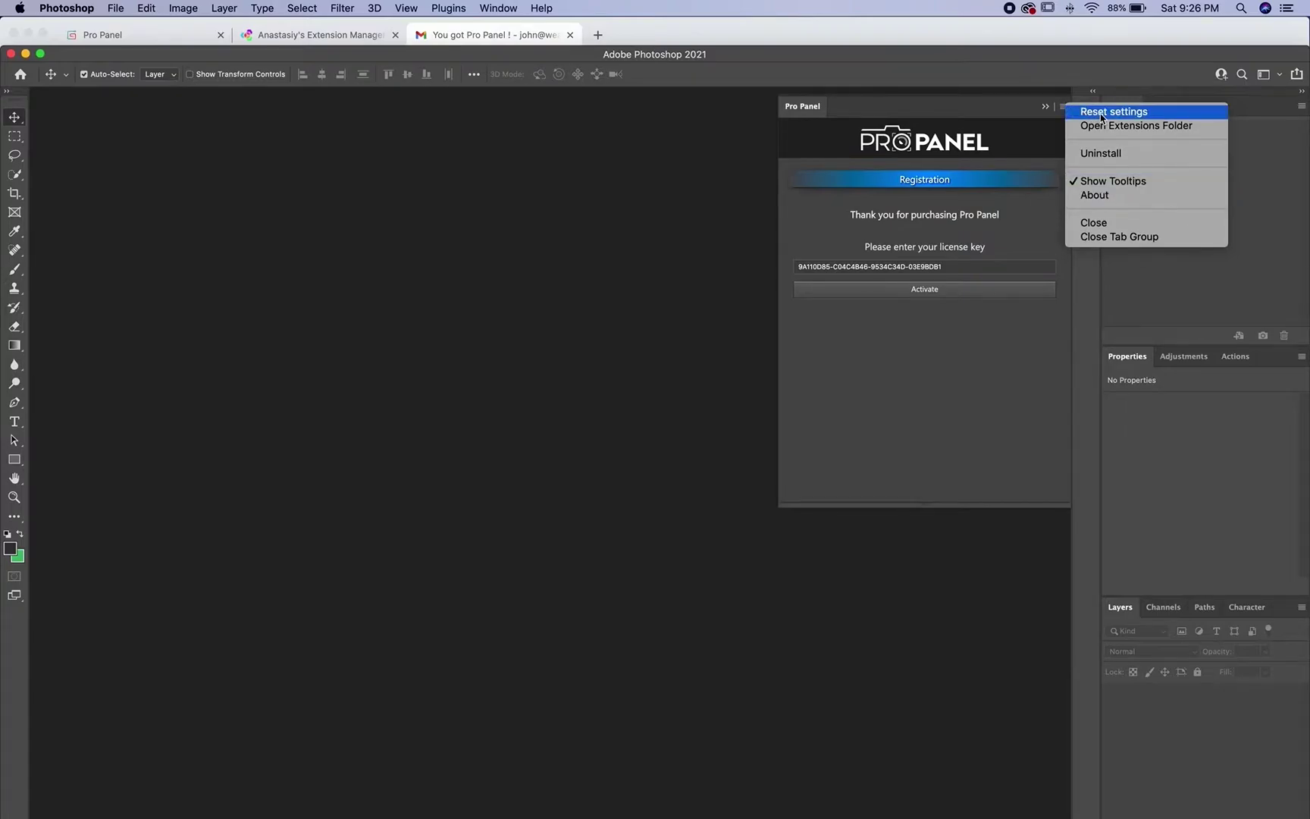
Step: Close the flyout, drag the Pro Panel's left edge to narrow it, then collapse it
left_click(1063, 110)
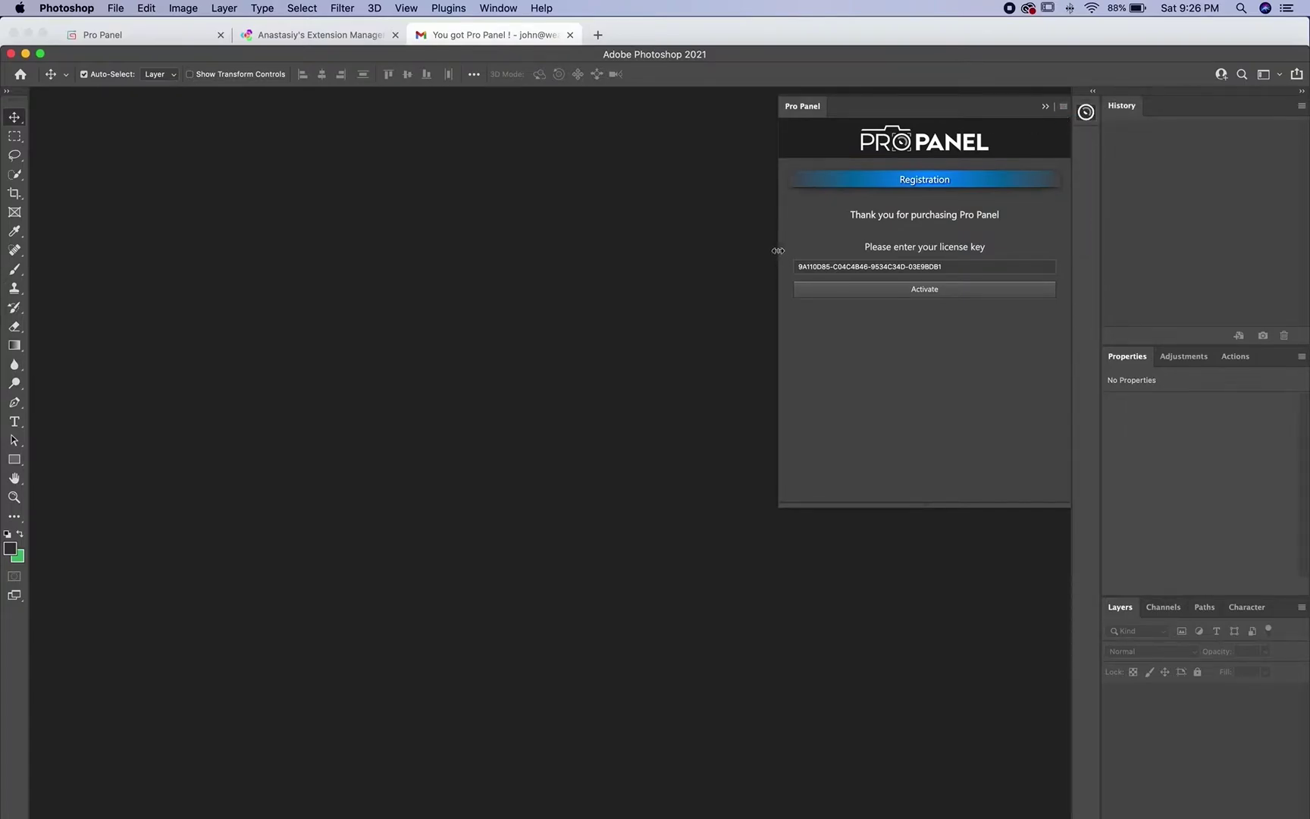
left_click_drag(781, 257, 904, 252)
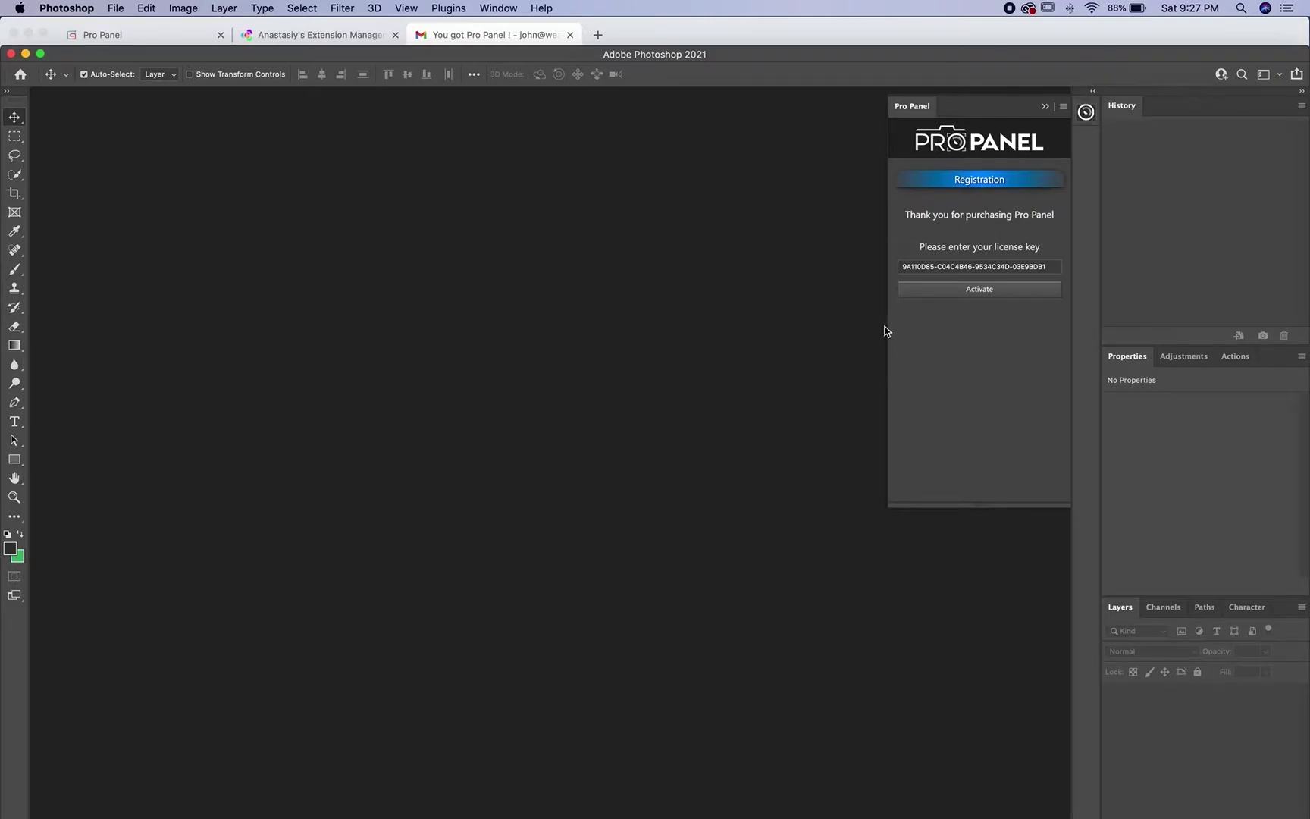
left_click(1088, 113)
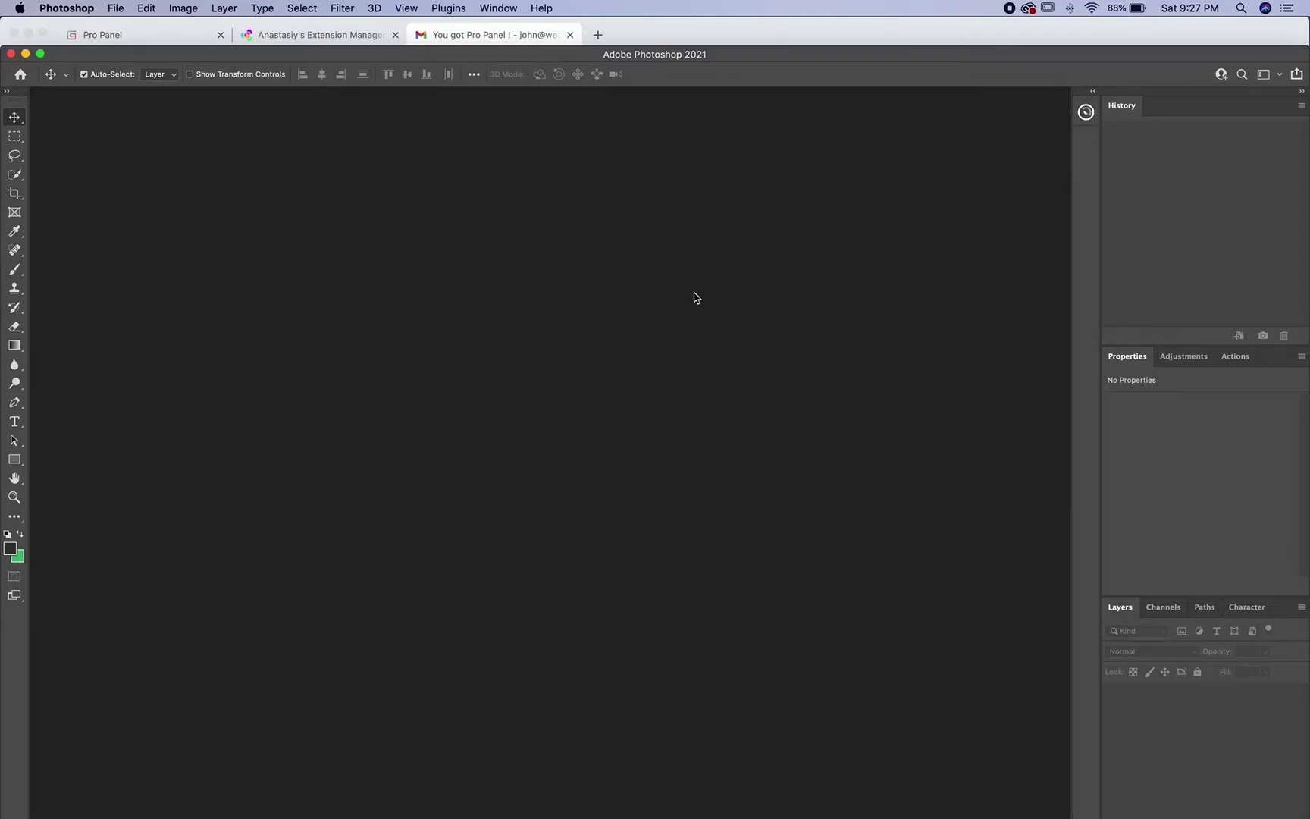
left_click(88, 11)
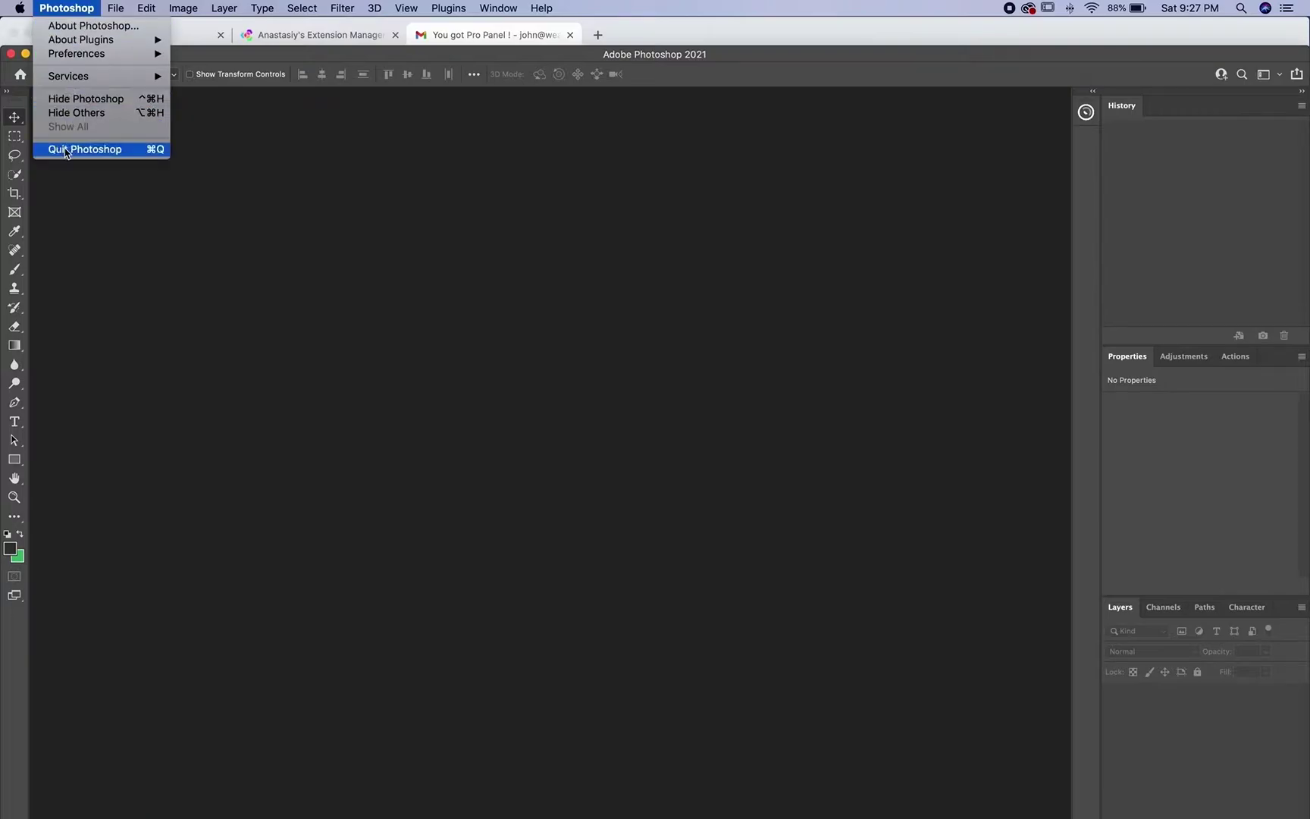
left_click(317, 200)
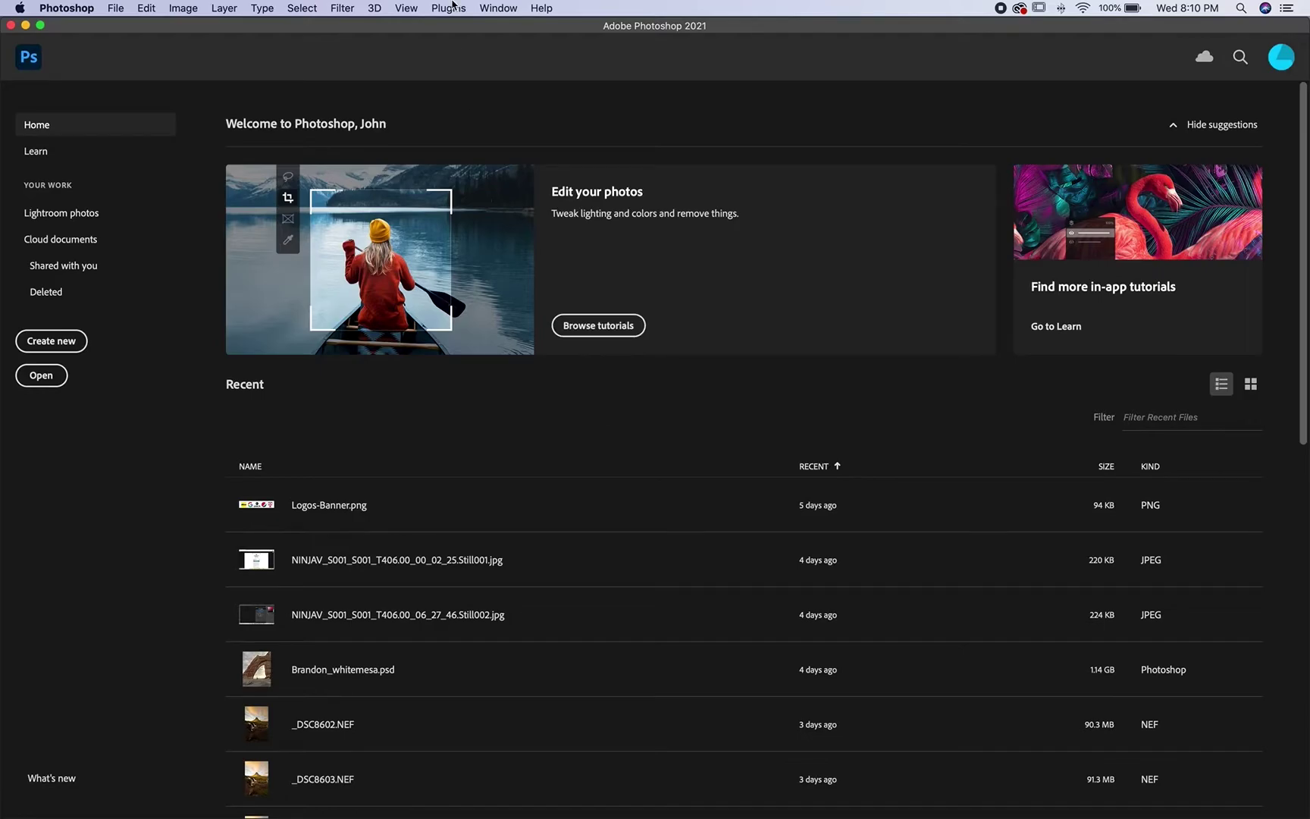
left_click(485, 9)
mouse_move(515, 82)
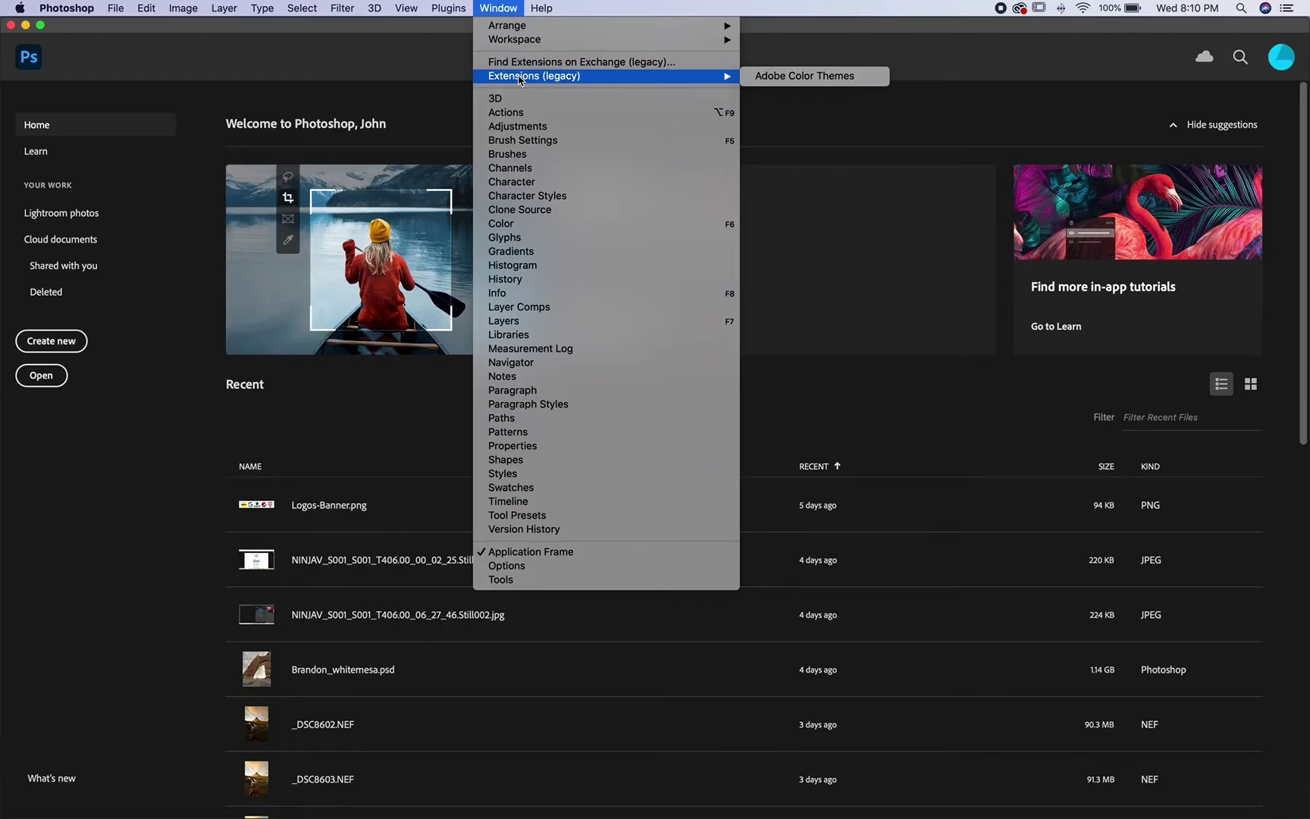
Step: Check Adobe Photoshop 2021's Get Info (version 22.2.0, 3.16 GB), then return to Photoshop
left_click(76, 603)
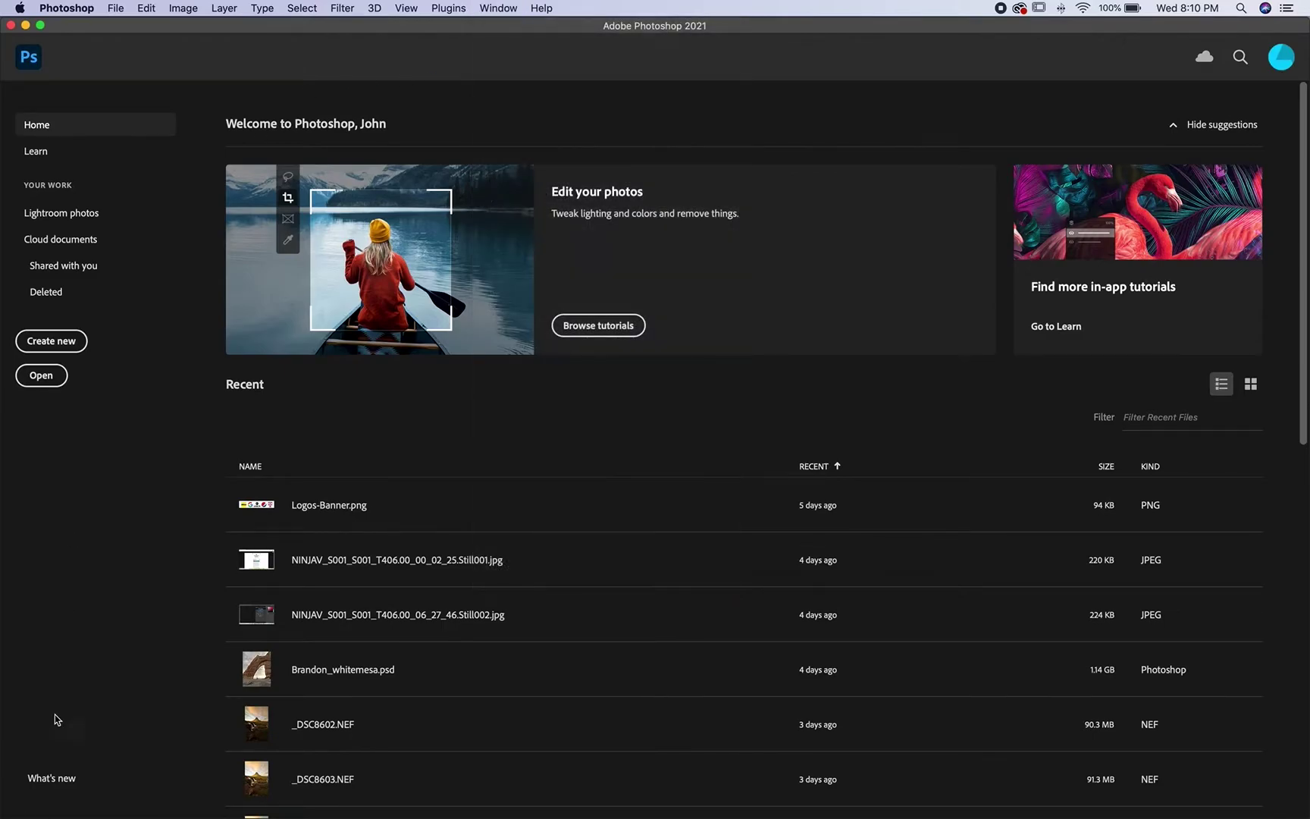
left_click(158, 802)
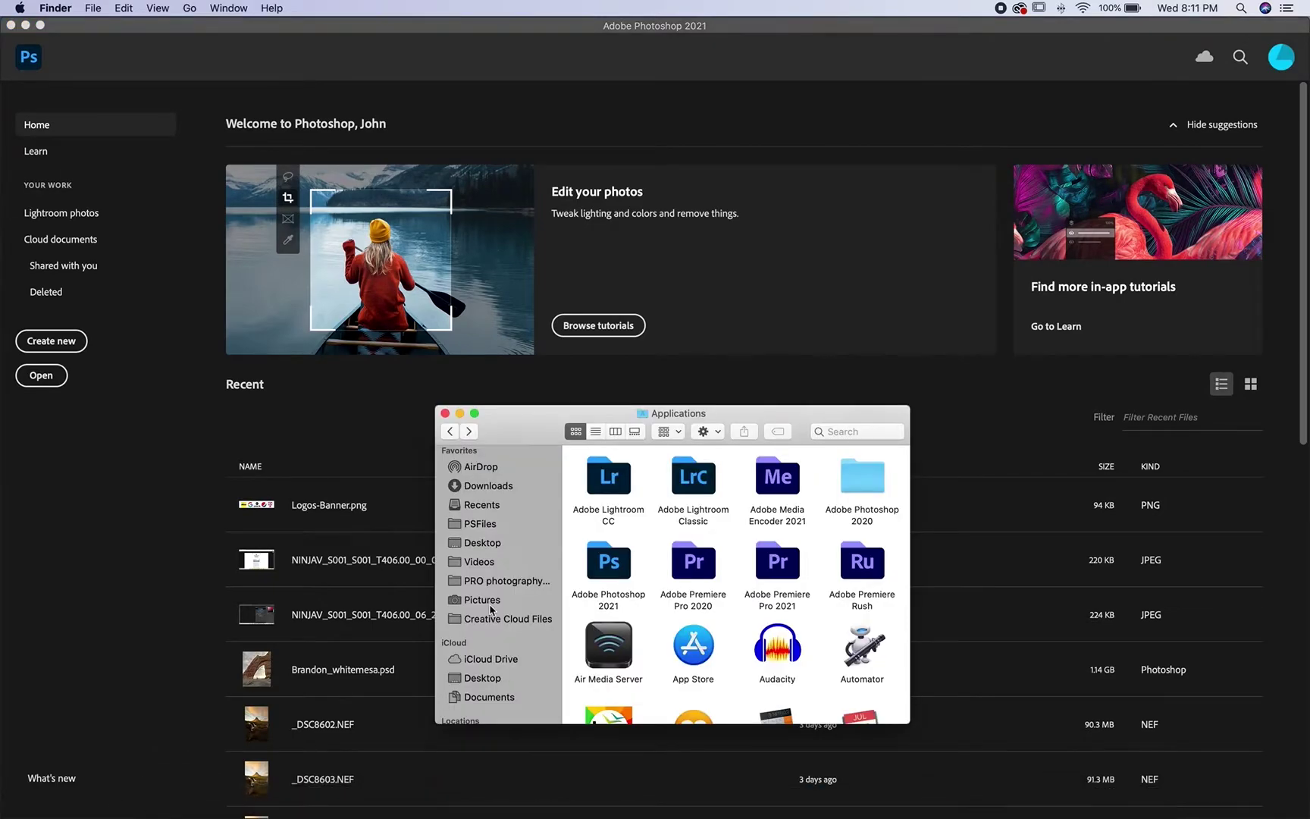
left_click(618, 569)
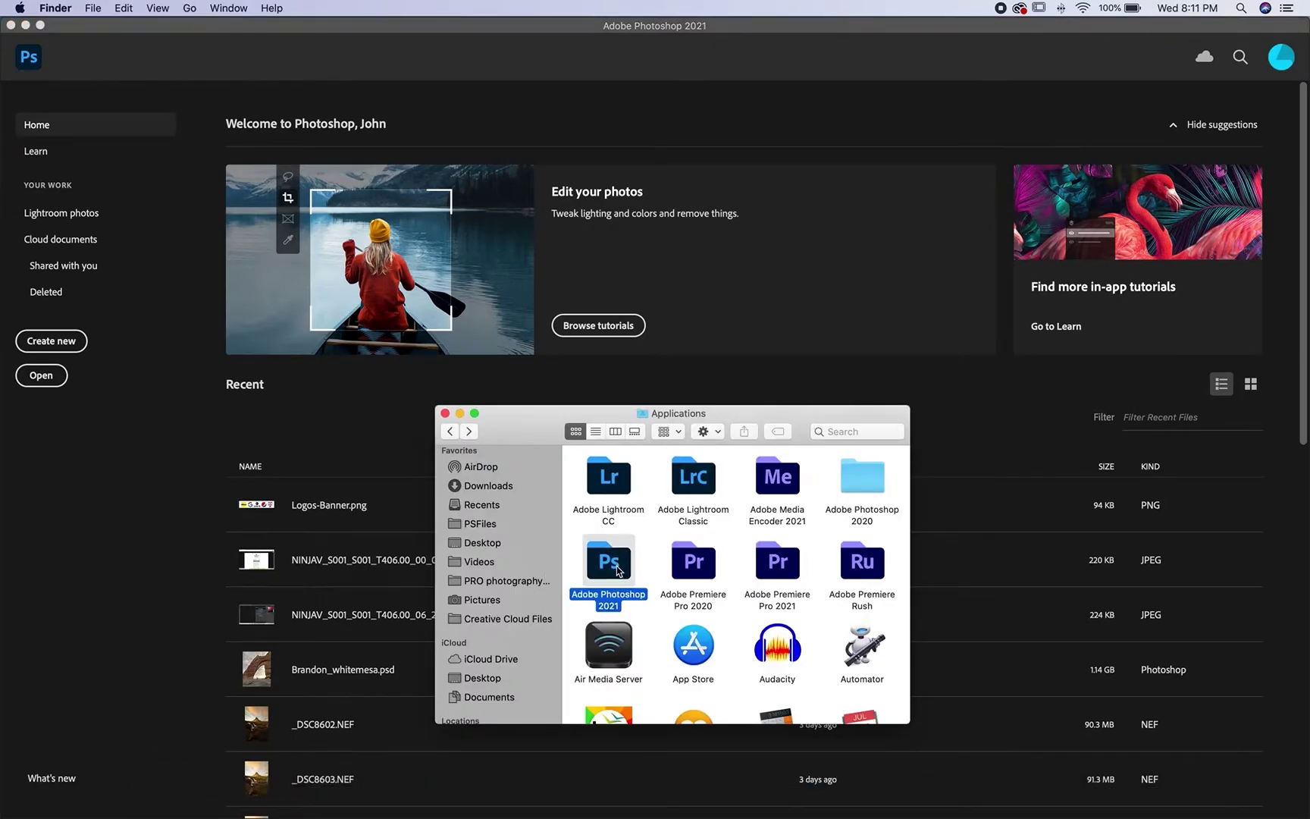
double_click(618, 569)
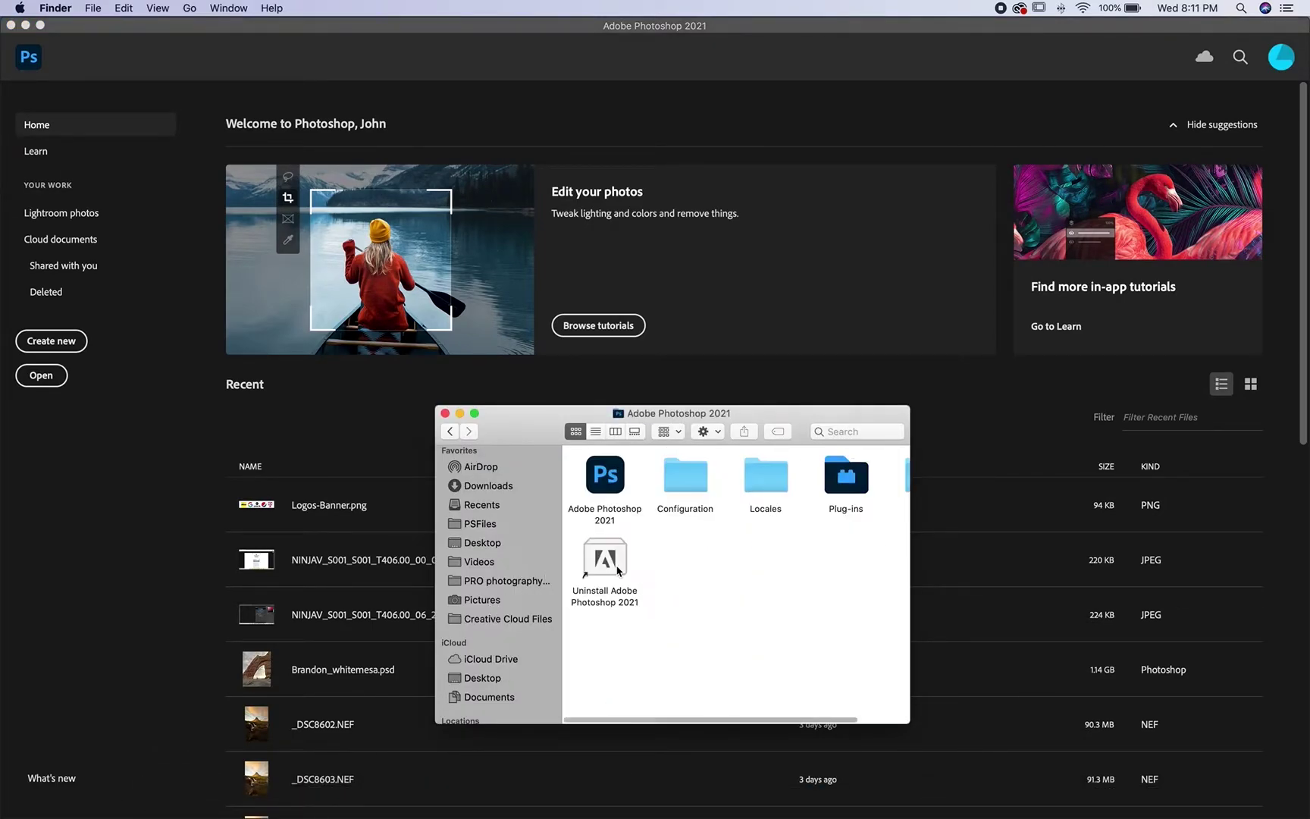
left_click(605, 480)
right_click(604, 478)
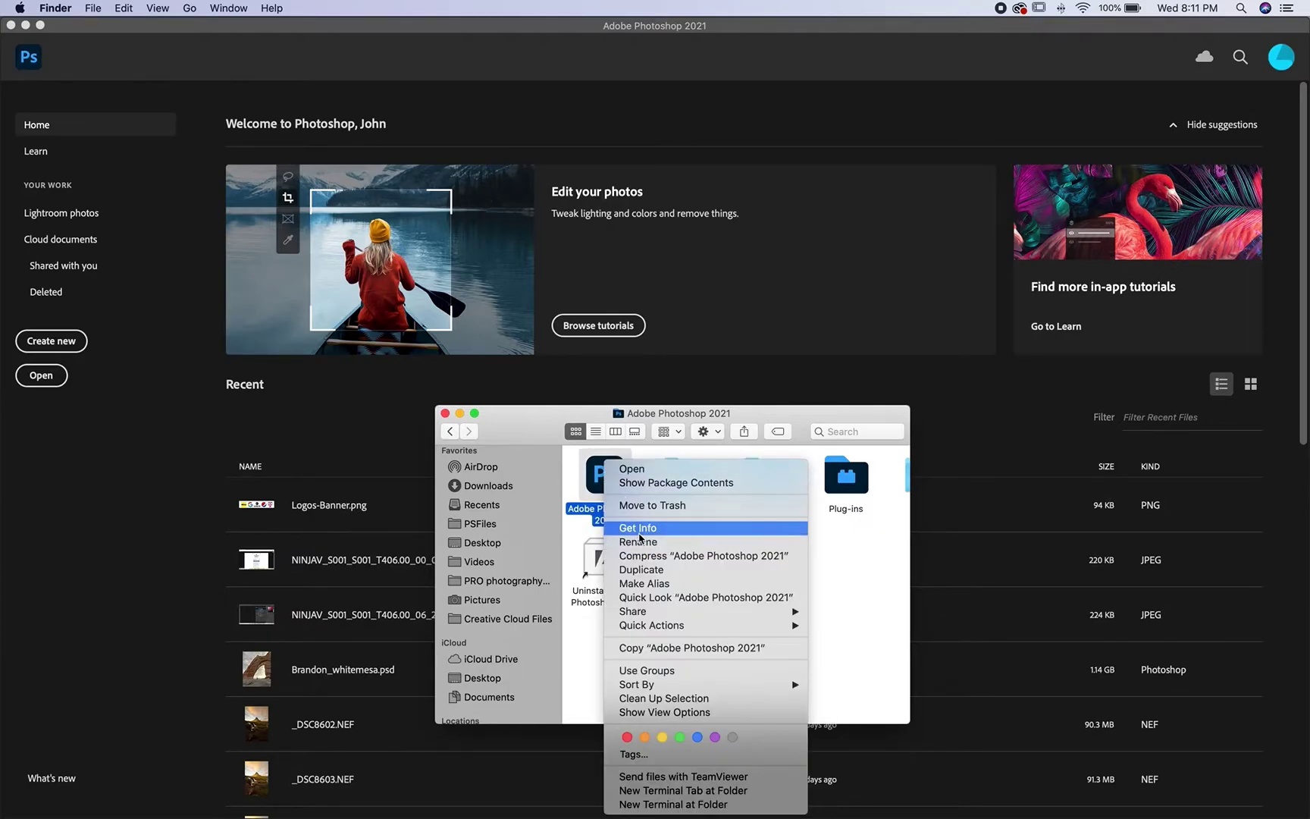
left_click(639, 529)
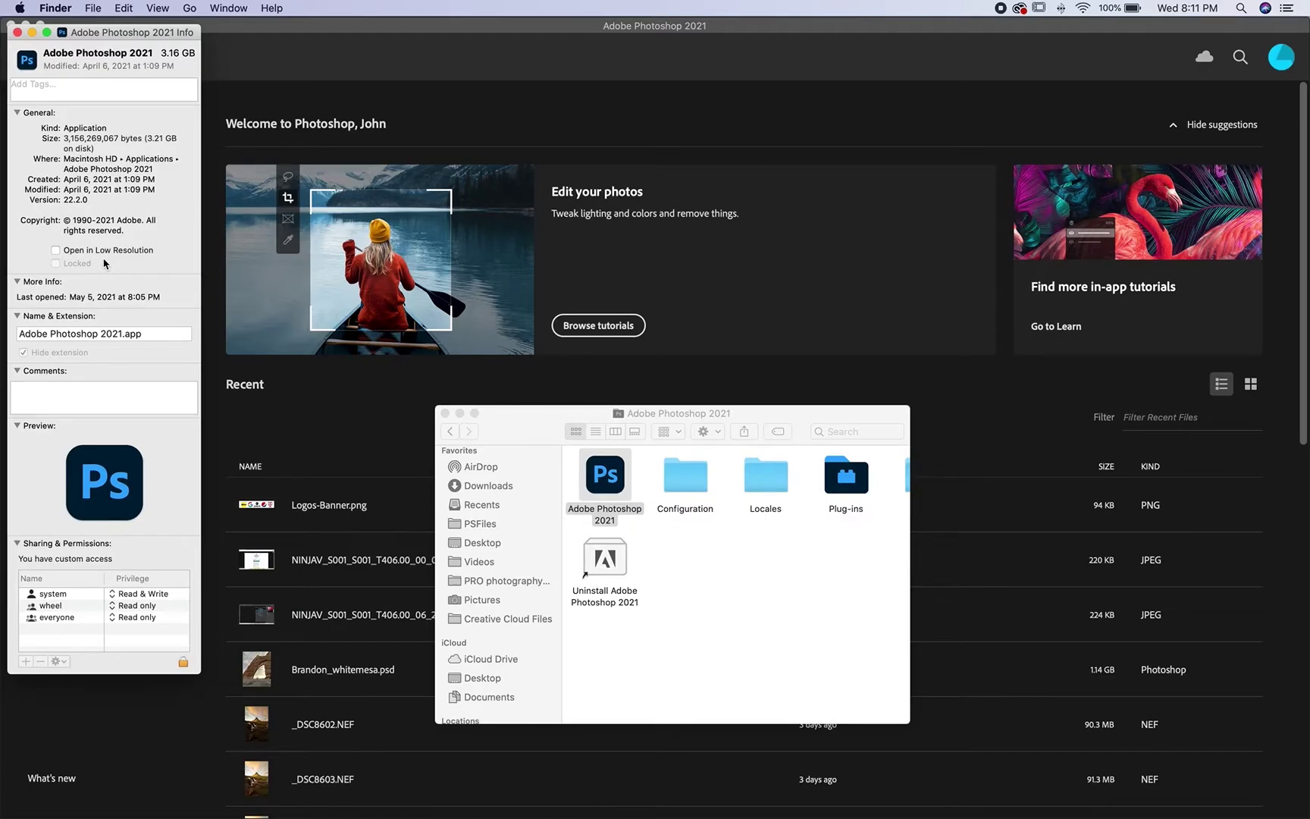
left_click(313, 74)
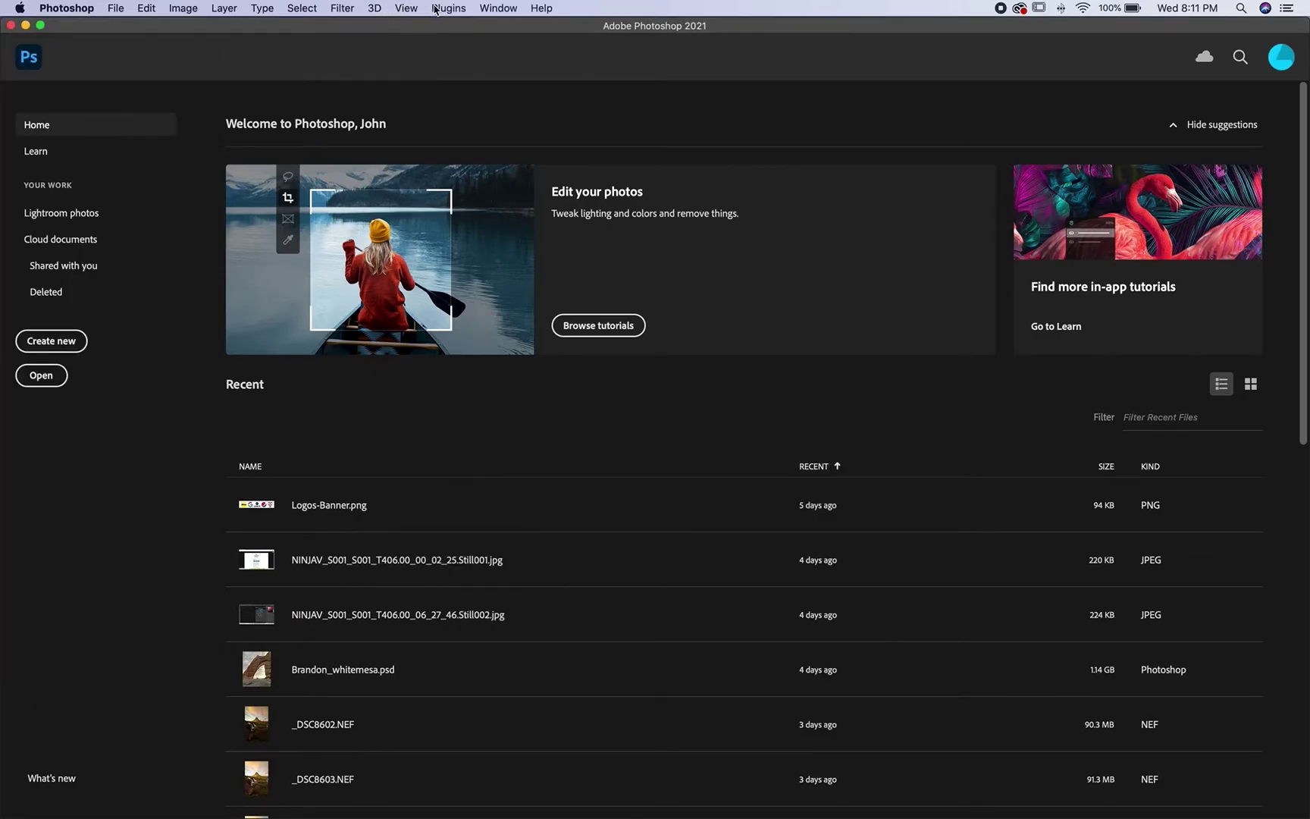
left_click(493, 9)
mouse_move(518, 76)
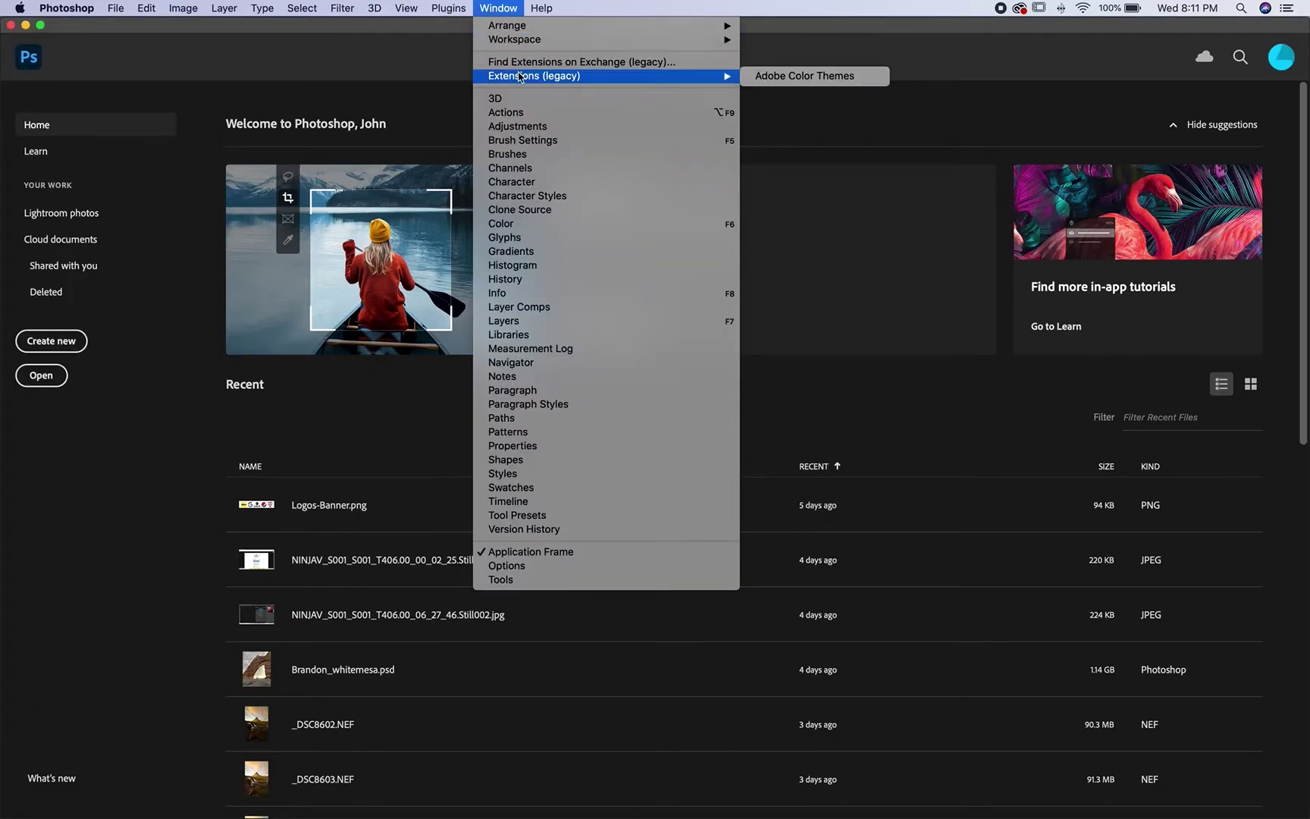
left_click(781, 91)
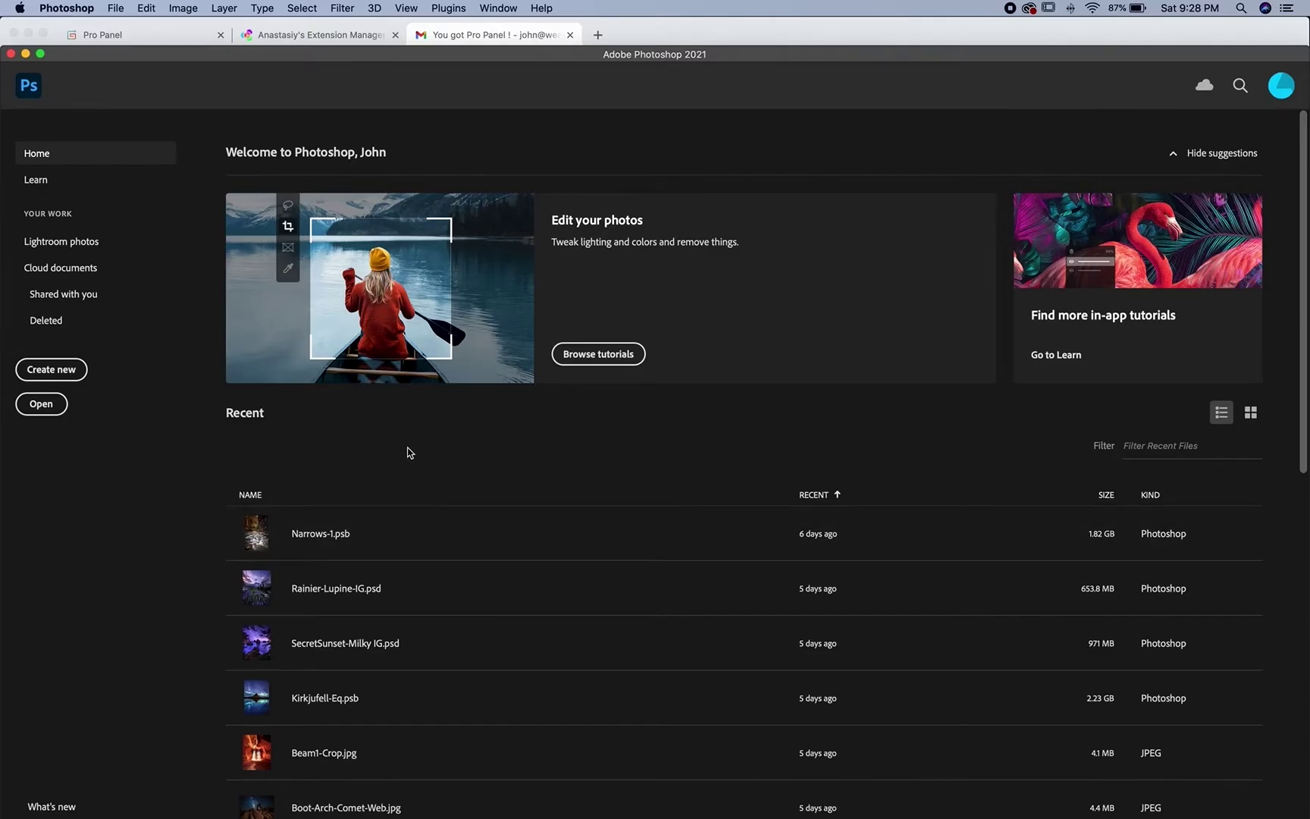
Step: Run the ProPanel Manual-Auto installer.jsx script in Photoshop and open the extensions folders
mouse_move(137, 814)
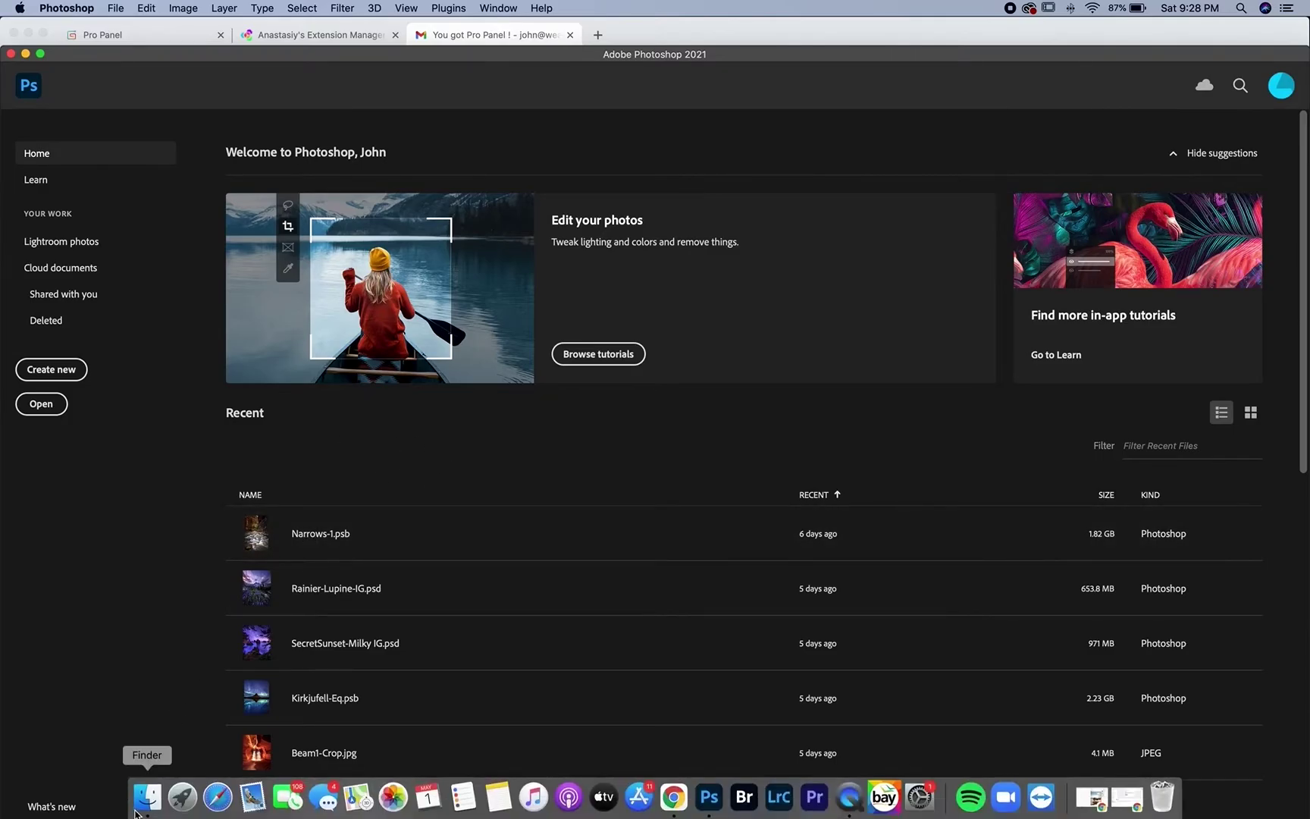
left_click(143, 809)
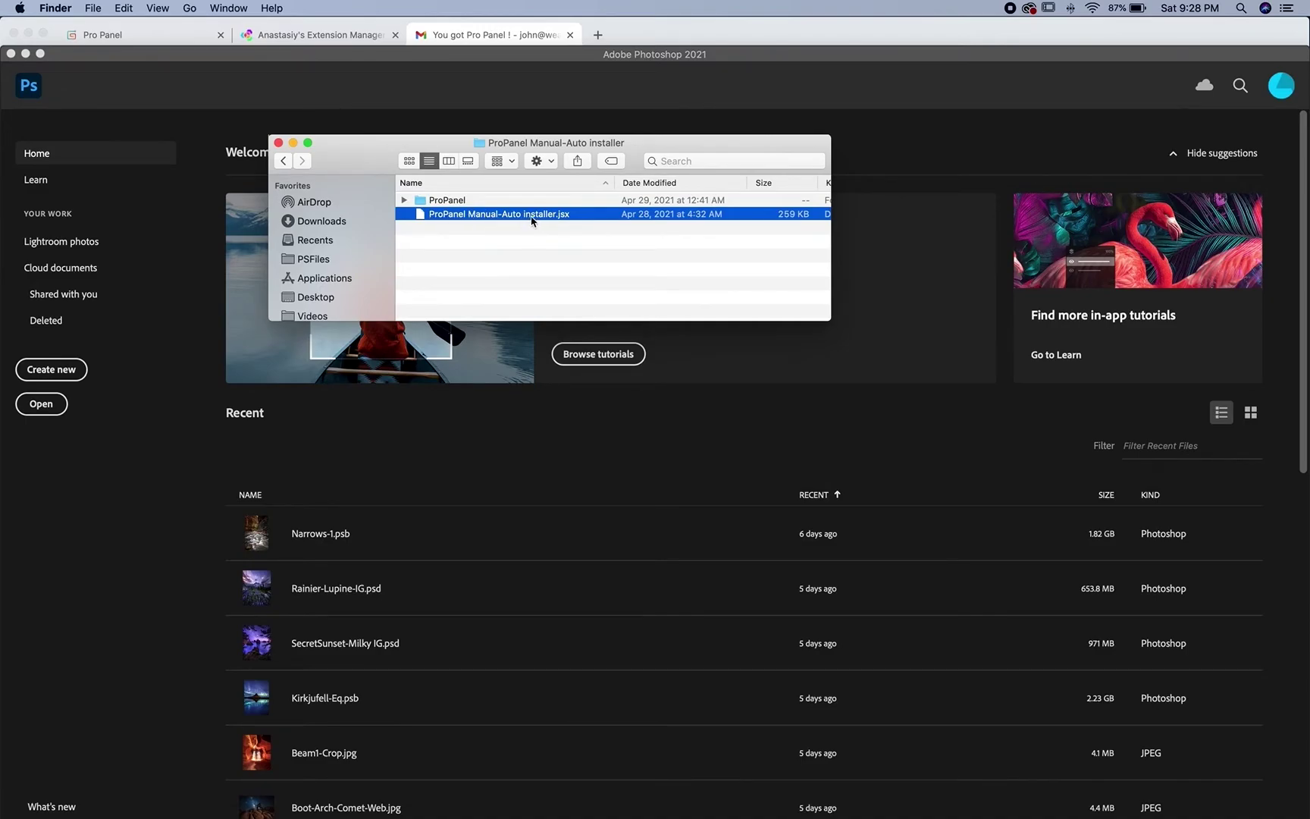
left_click_drag(531, 218, 733, 85)
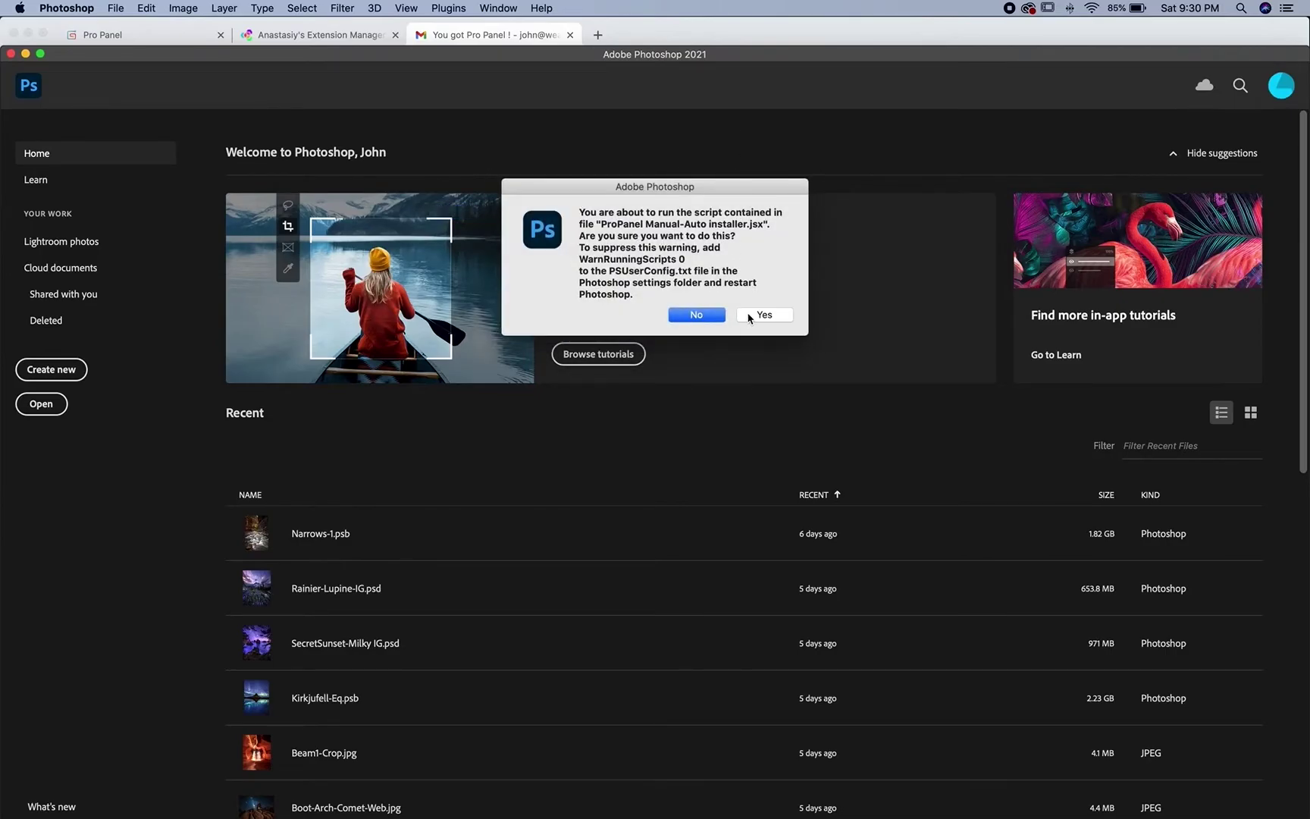
left_click(749, 317)
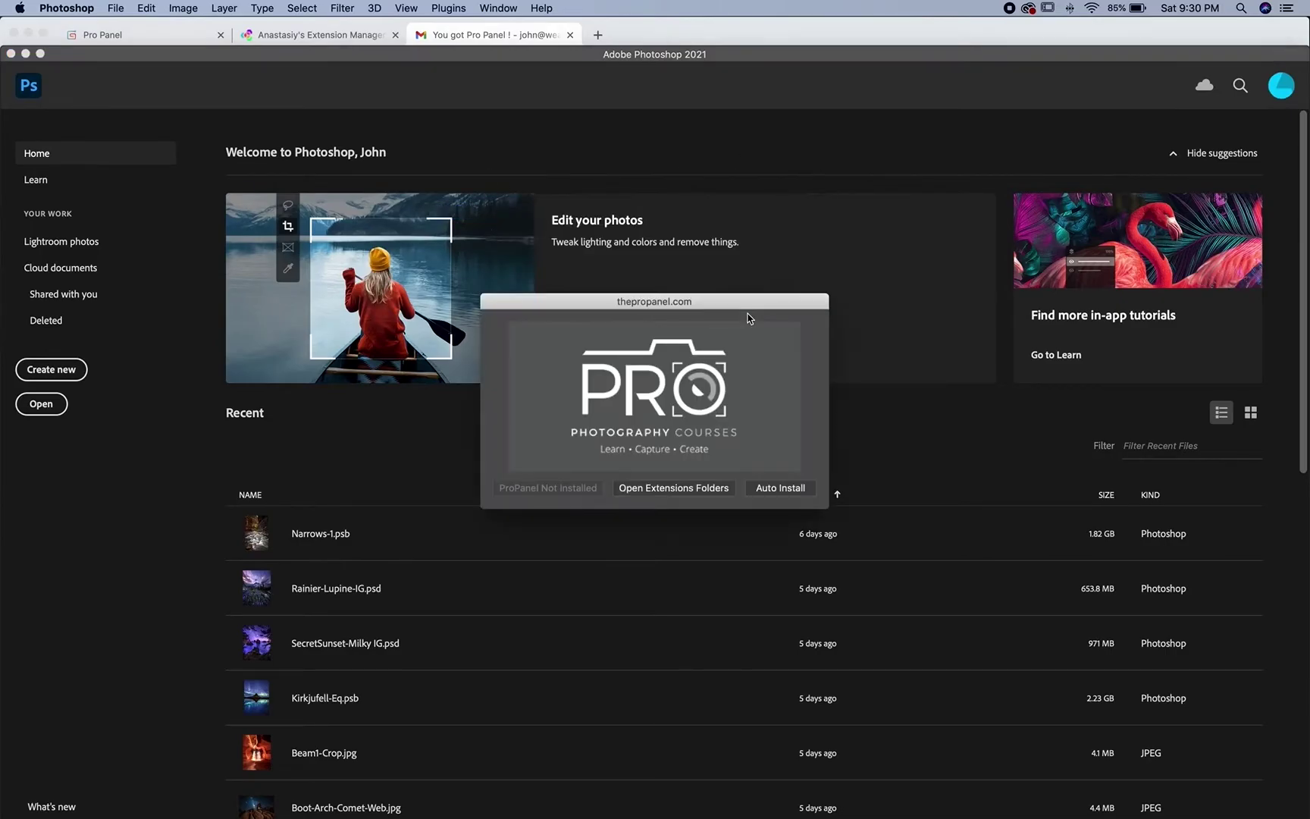
left_click(666, 490)
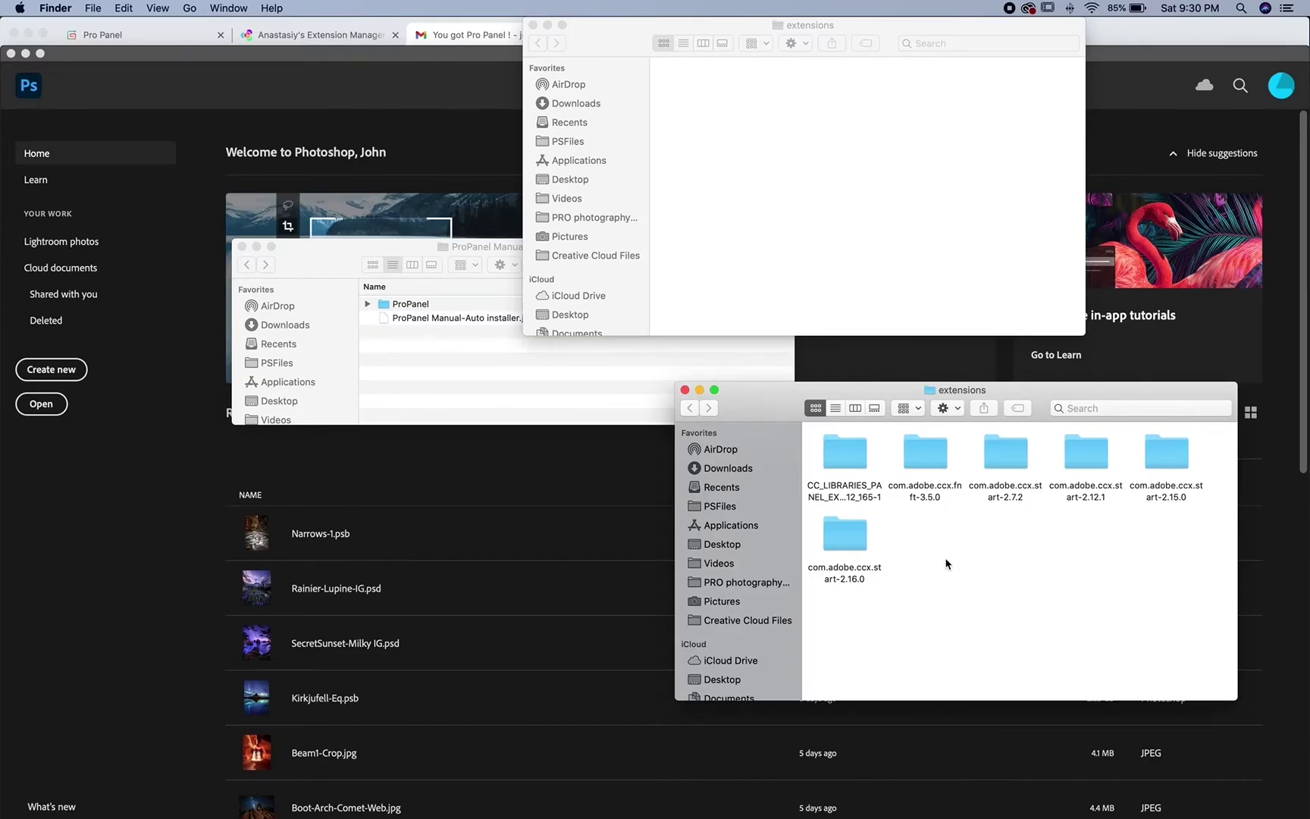
Step: Copy the ProPanel folder and paste it beside the six Adobe extension folders
right_click(422, 306)
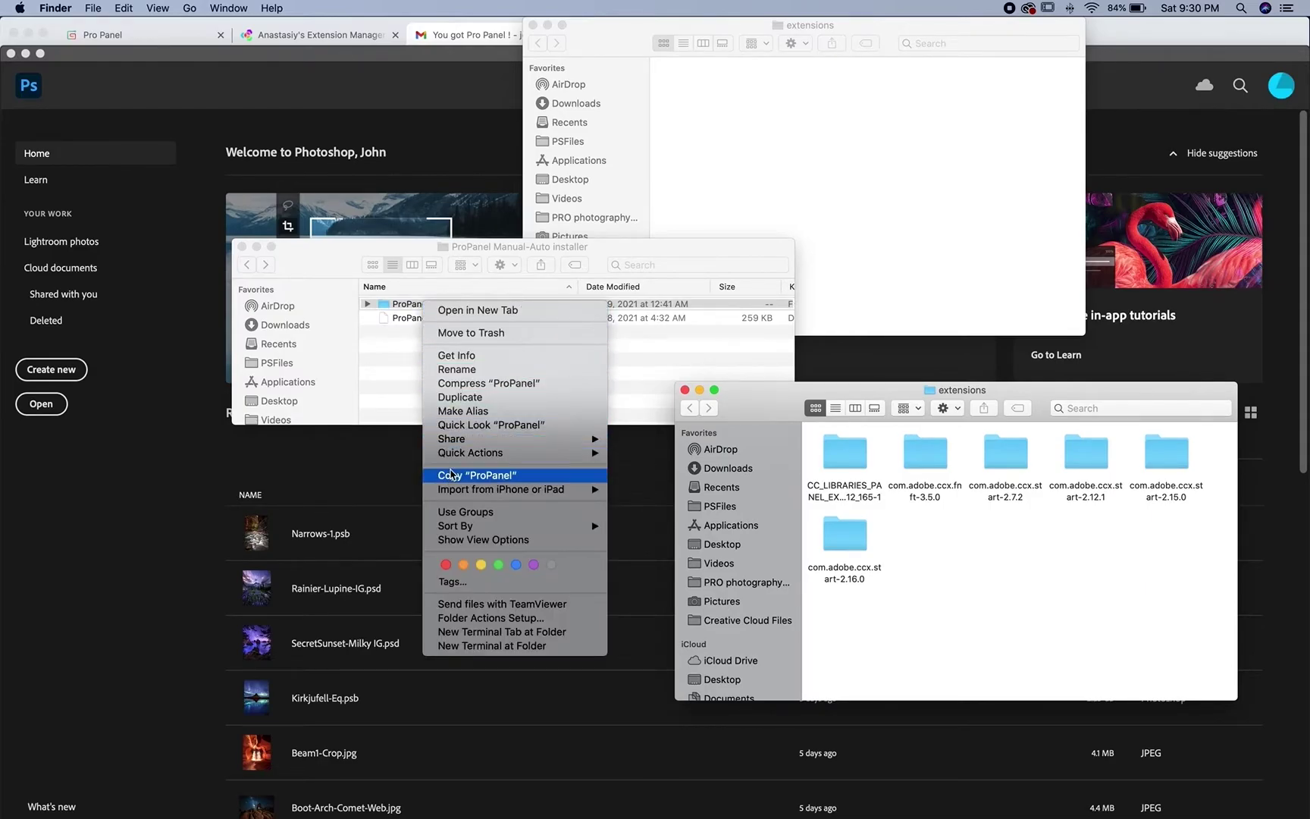
left_click(451, 477)
right_click(918, 543)
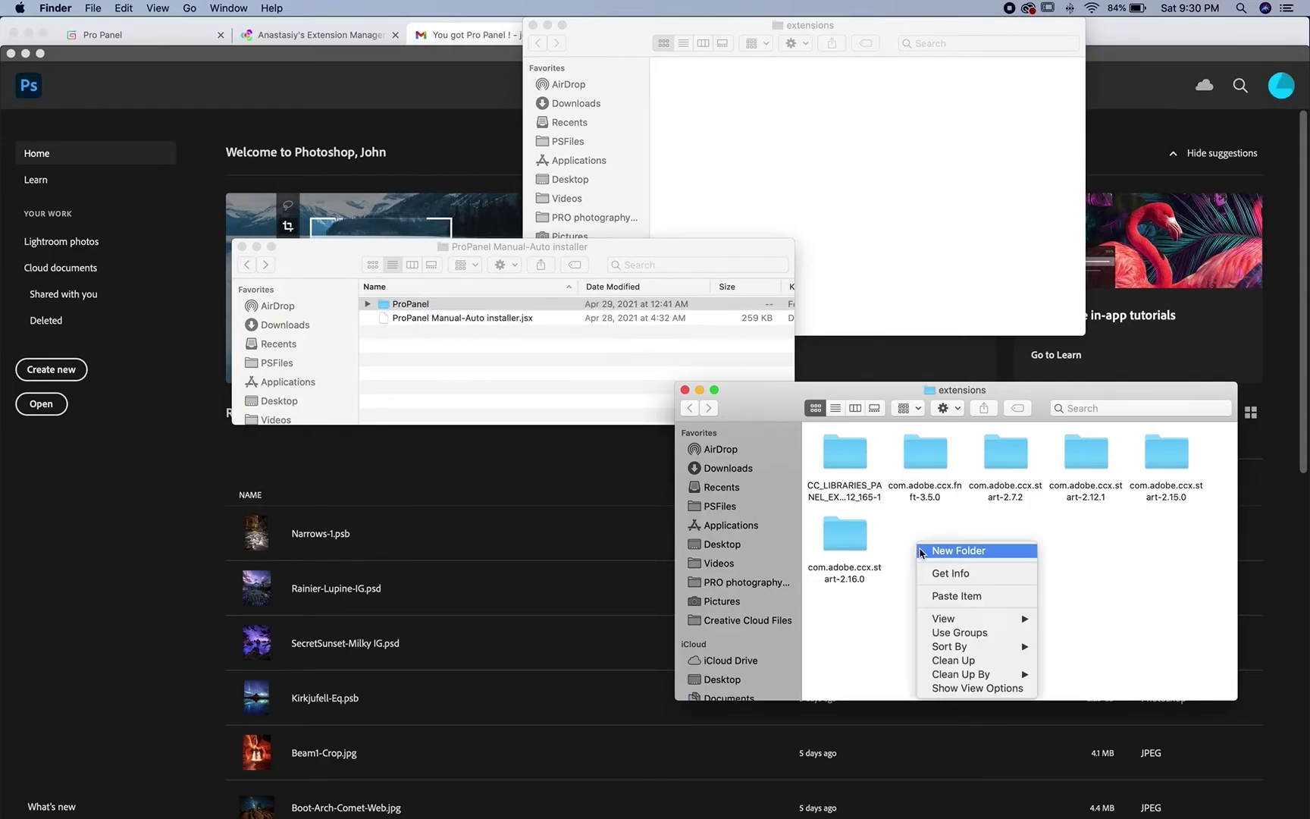
left_click(937, 597)
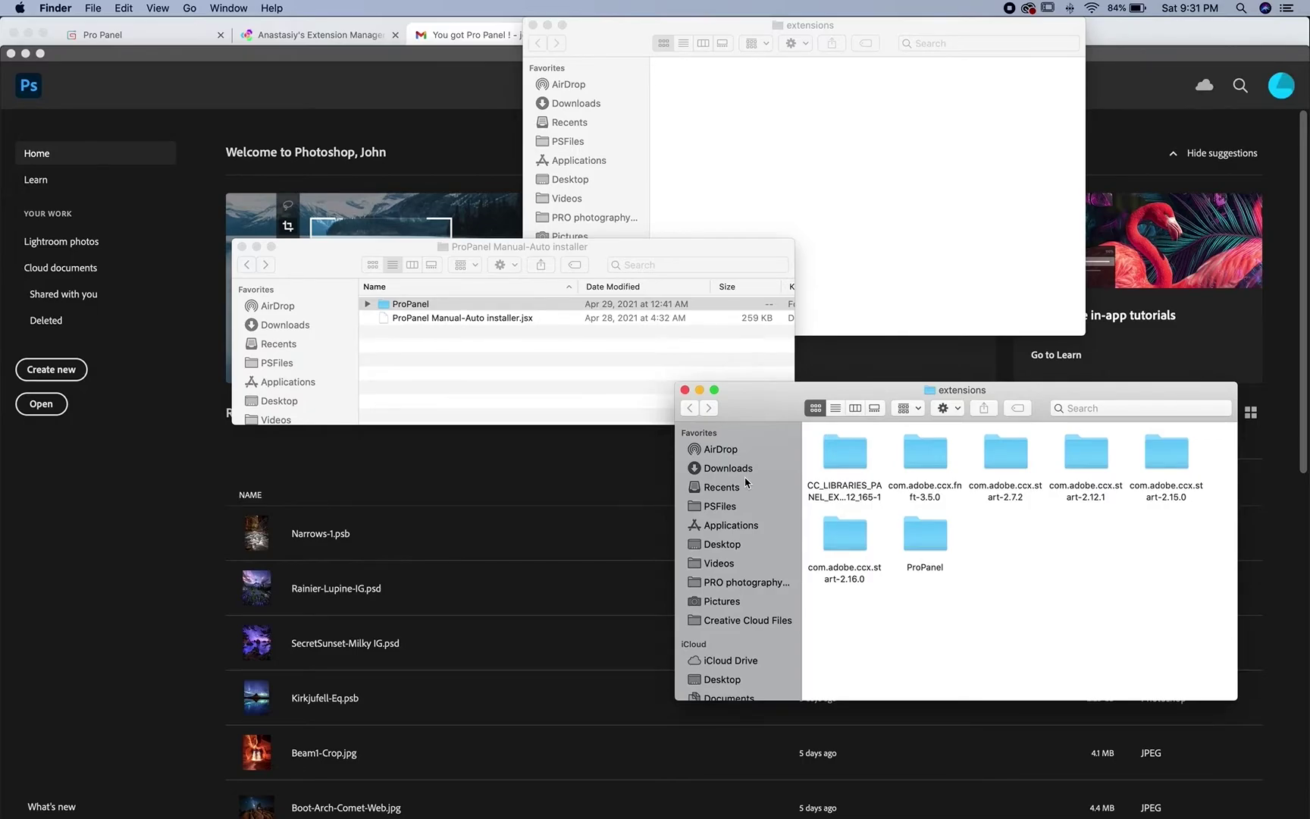
Step: Quit Photoshop and relaunch it from the Dock so it reloads extensions
left_click(658, 453)
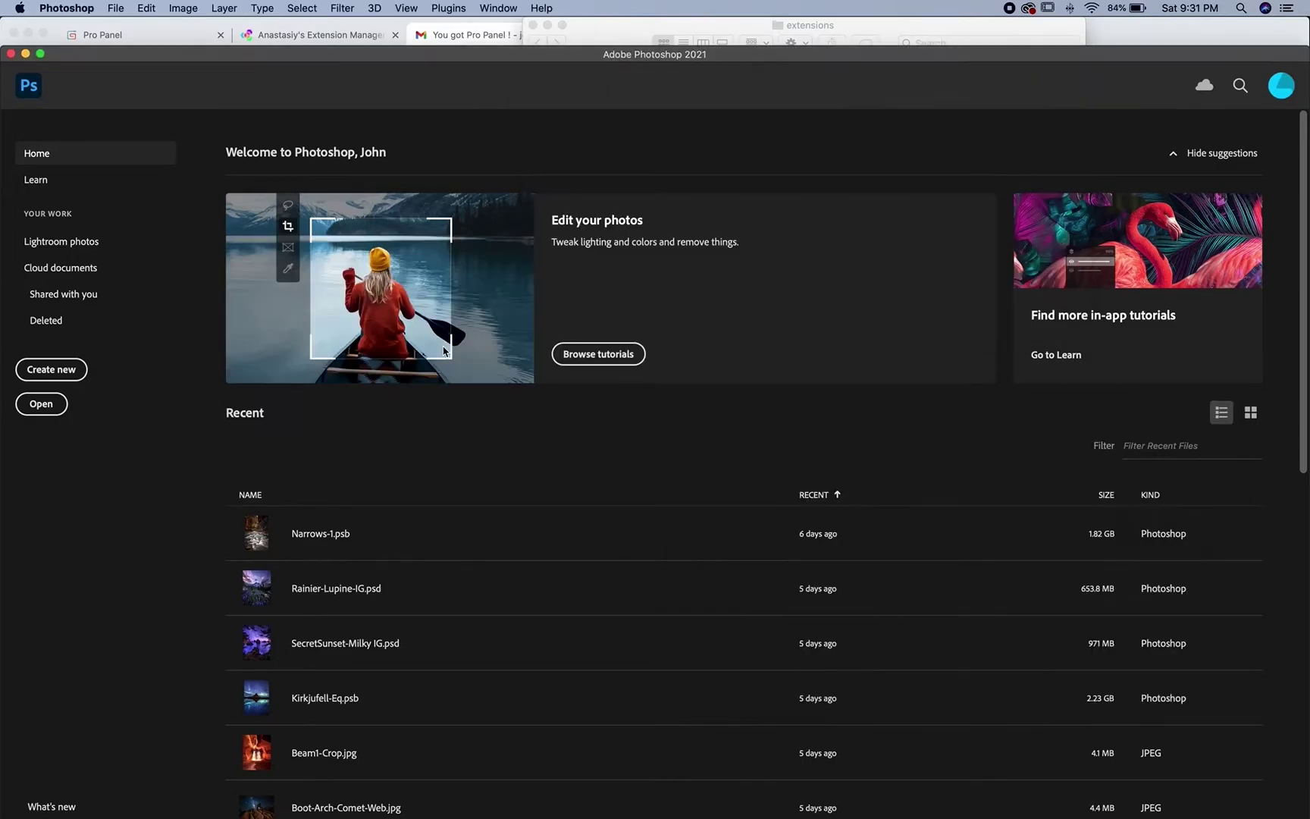
left_click(83, 9)
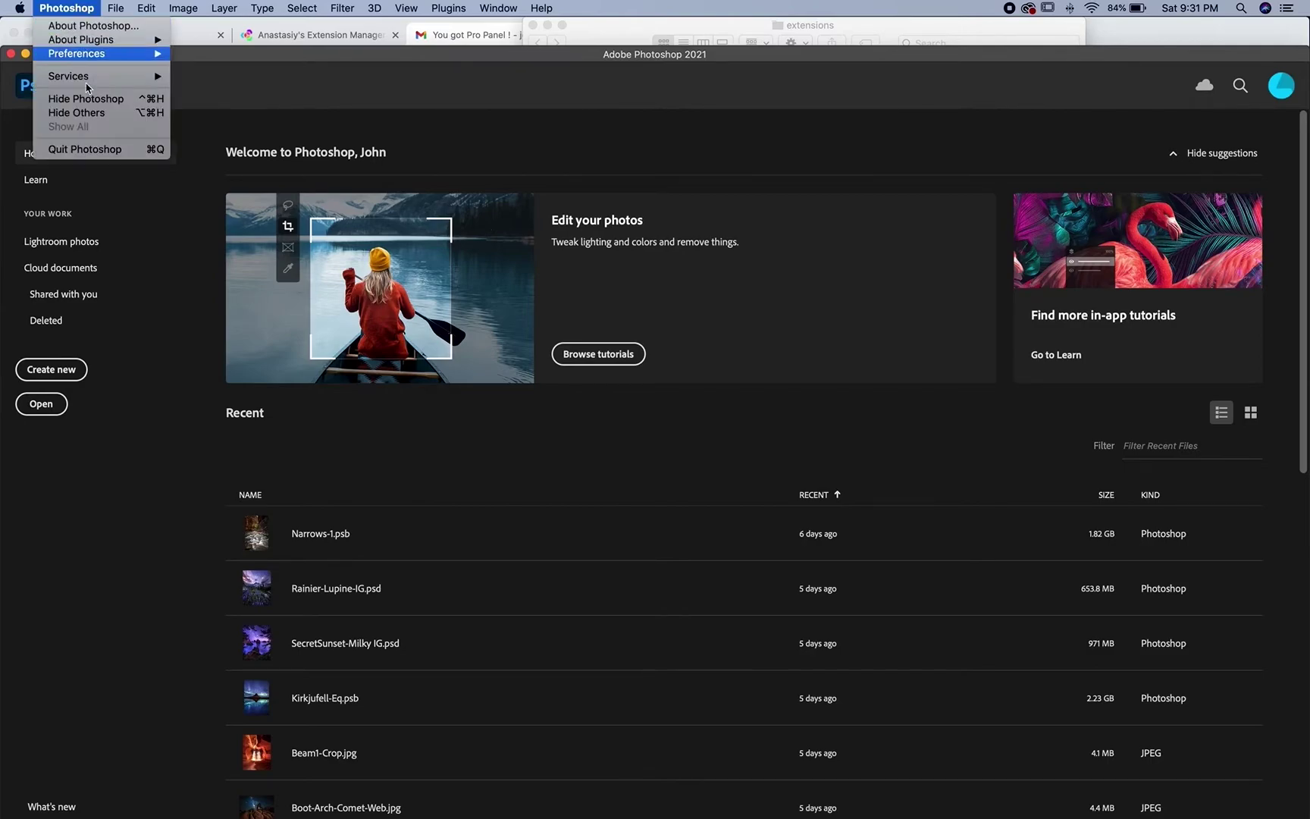
left_click(85, 149)
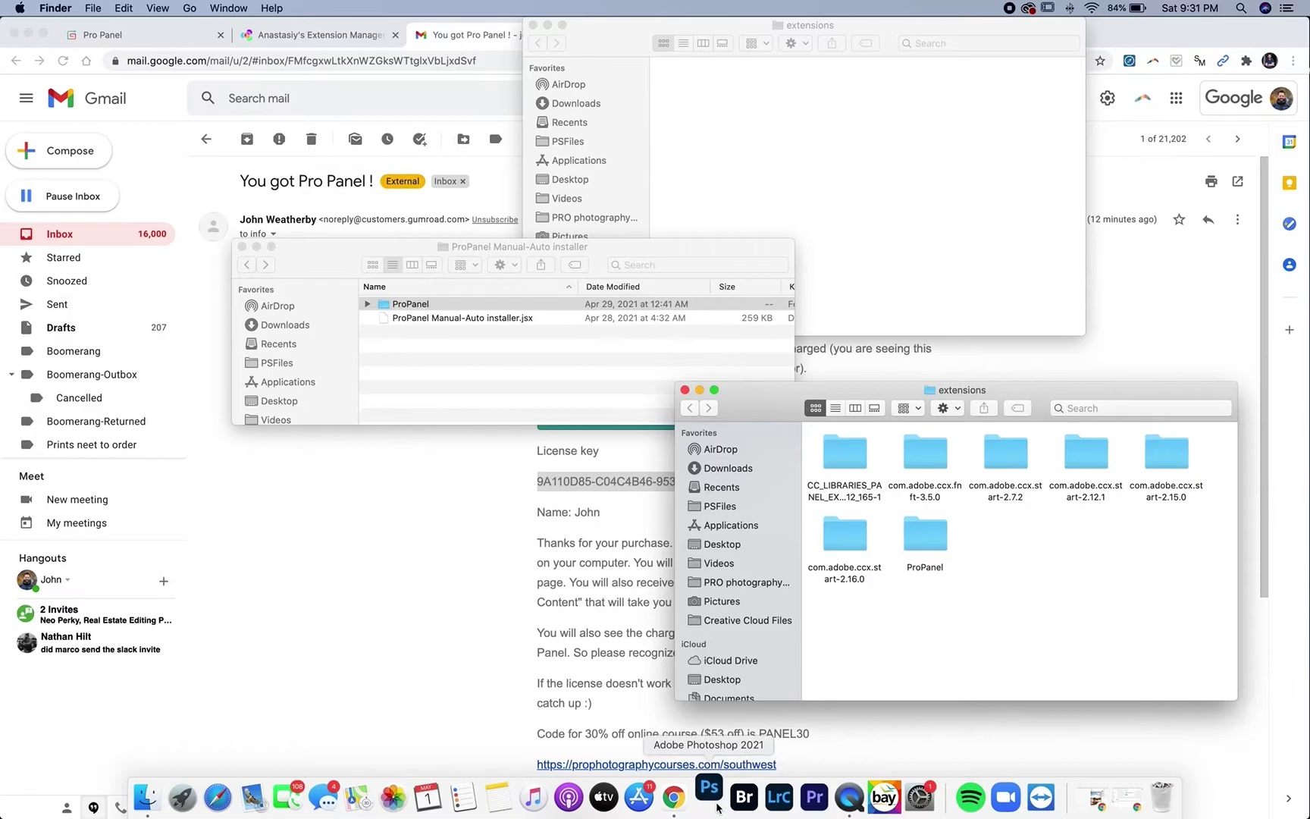
left_click(717, 809)
Step: Open Pro Panel from Window > Extensions (legacy), then bring up the purchase email in Chrome
left_click(498, 9)
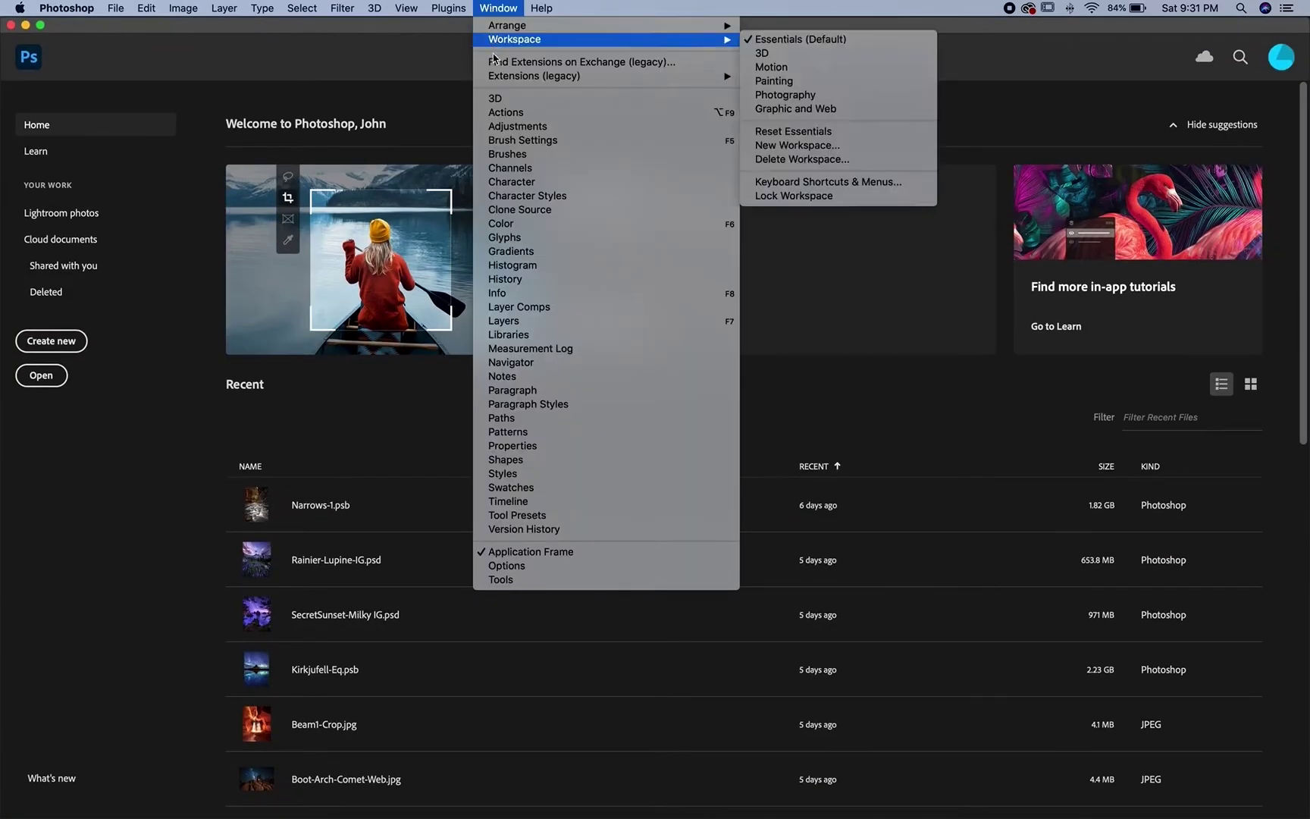
mouse_move(499, 75)
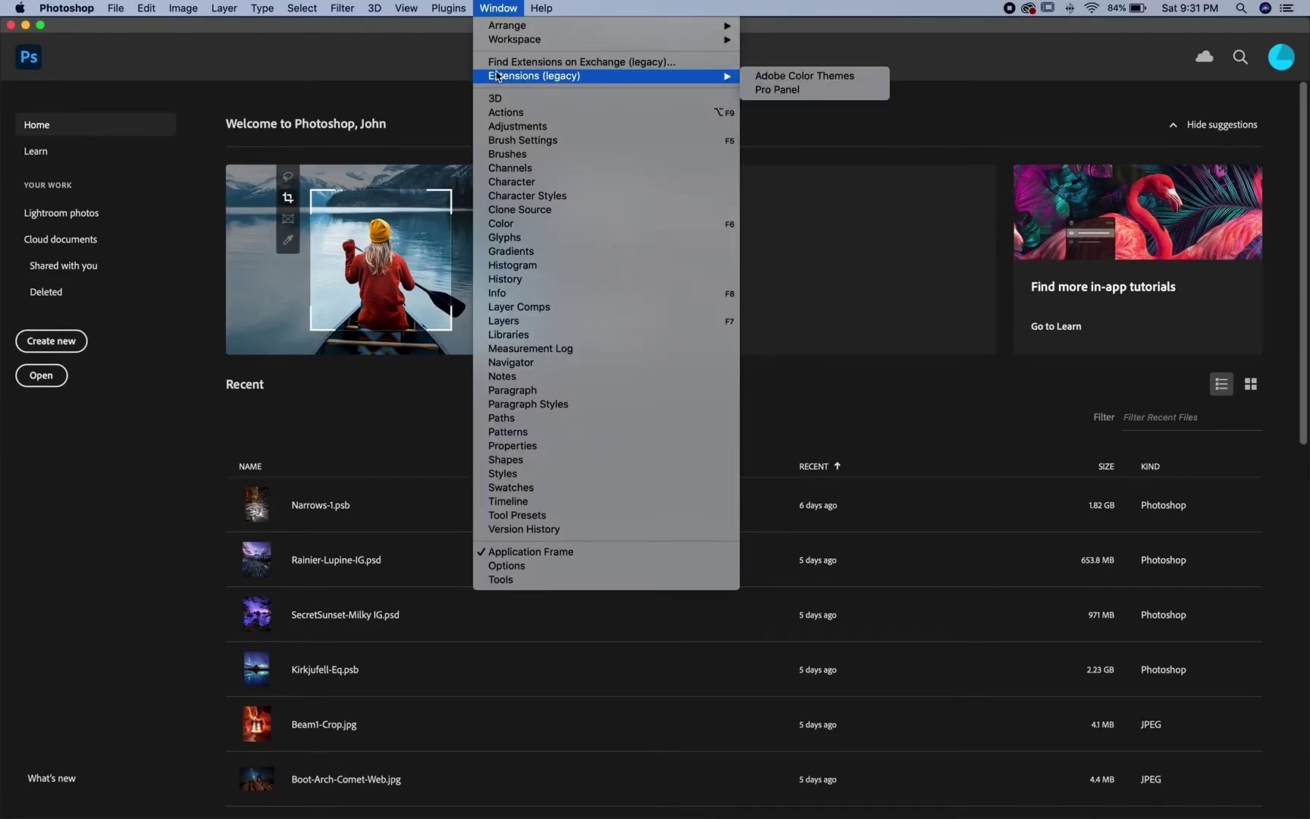
left_click(770, 92)
mouse_move(491, 805)
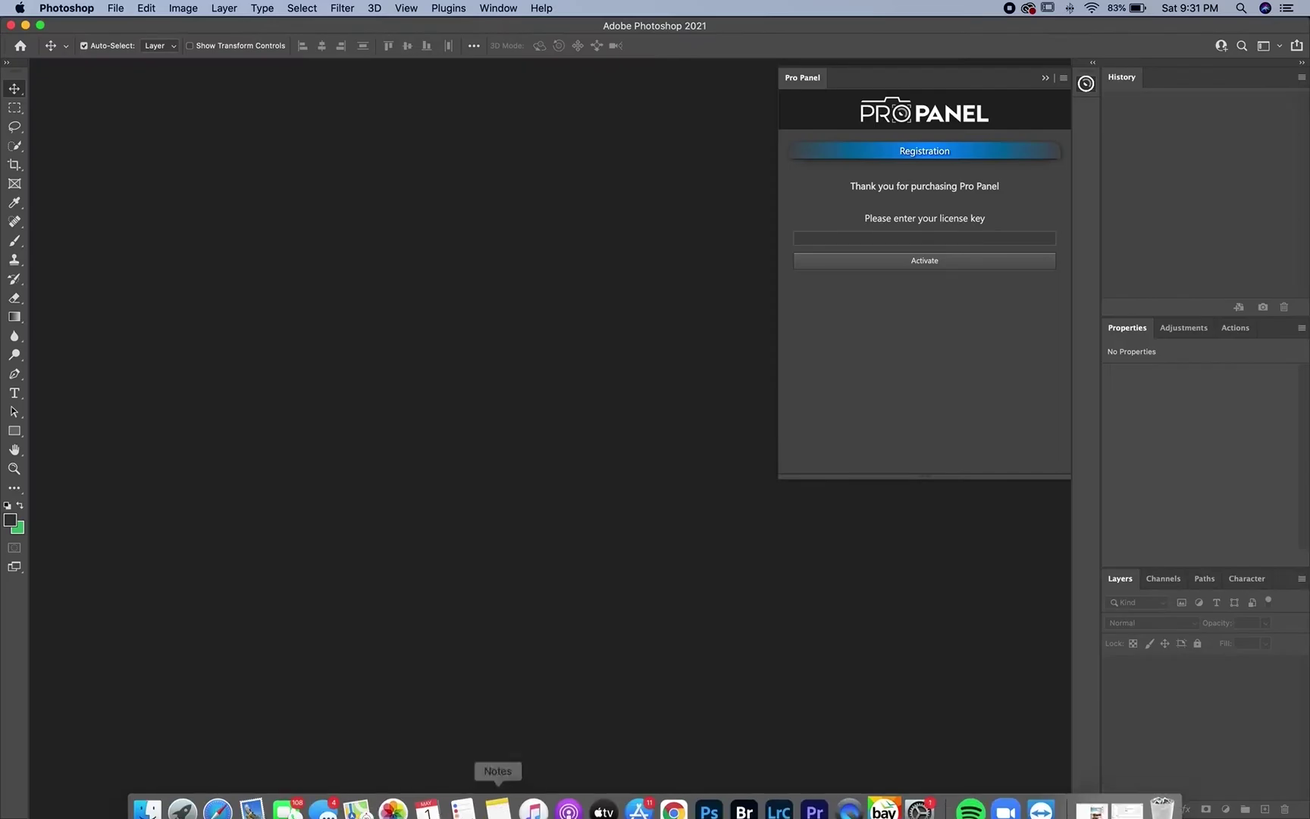
left_click(667, 798)
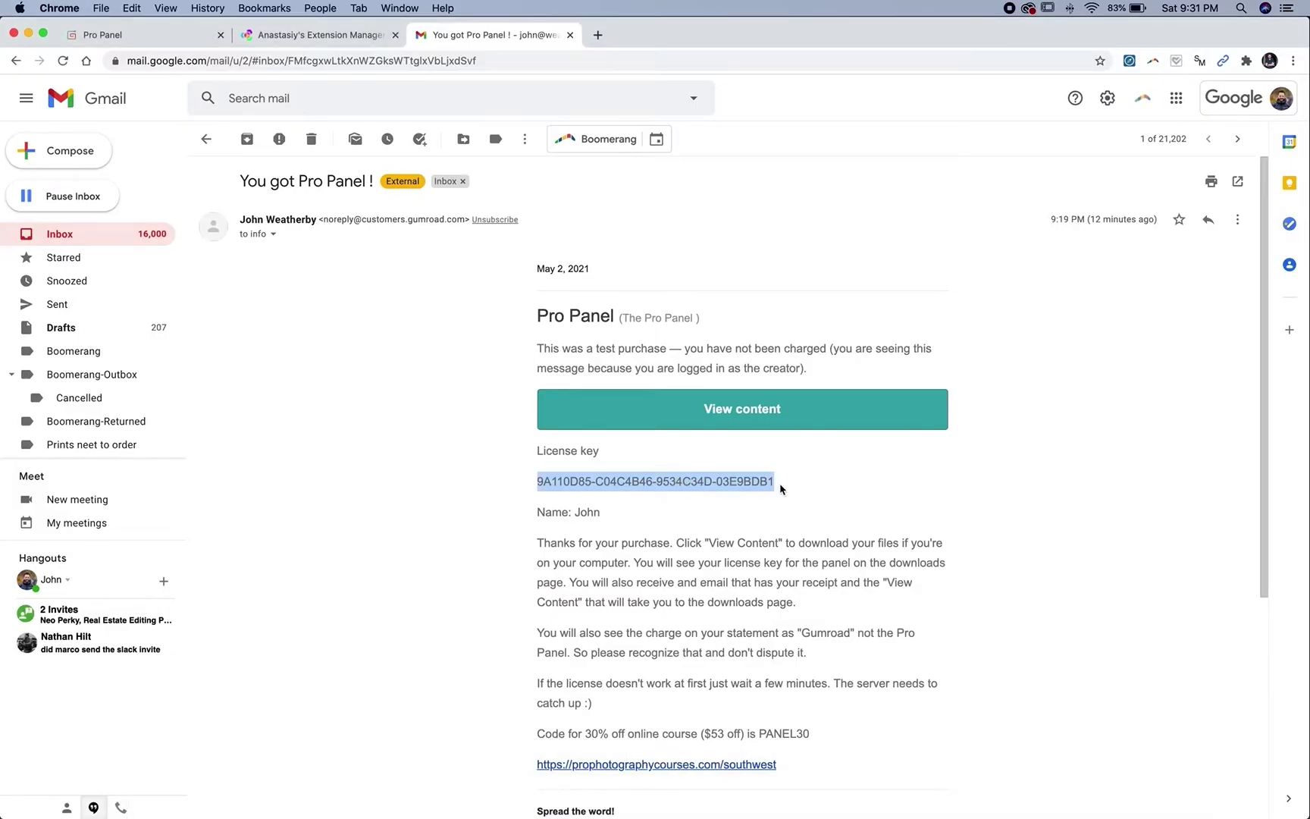
Step: Copy the license key from the purchase email, paste it into Pro Panel and activate
left_click_drag(782, 489, 540, 492)
key("super+c")
mouse_move(665, 815)
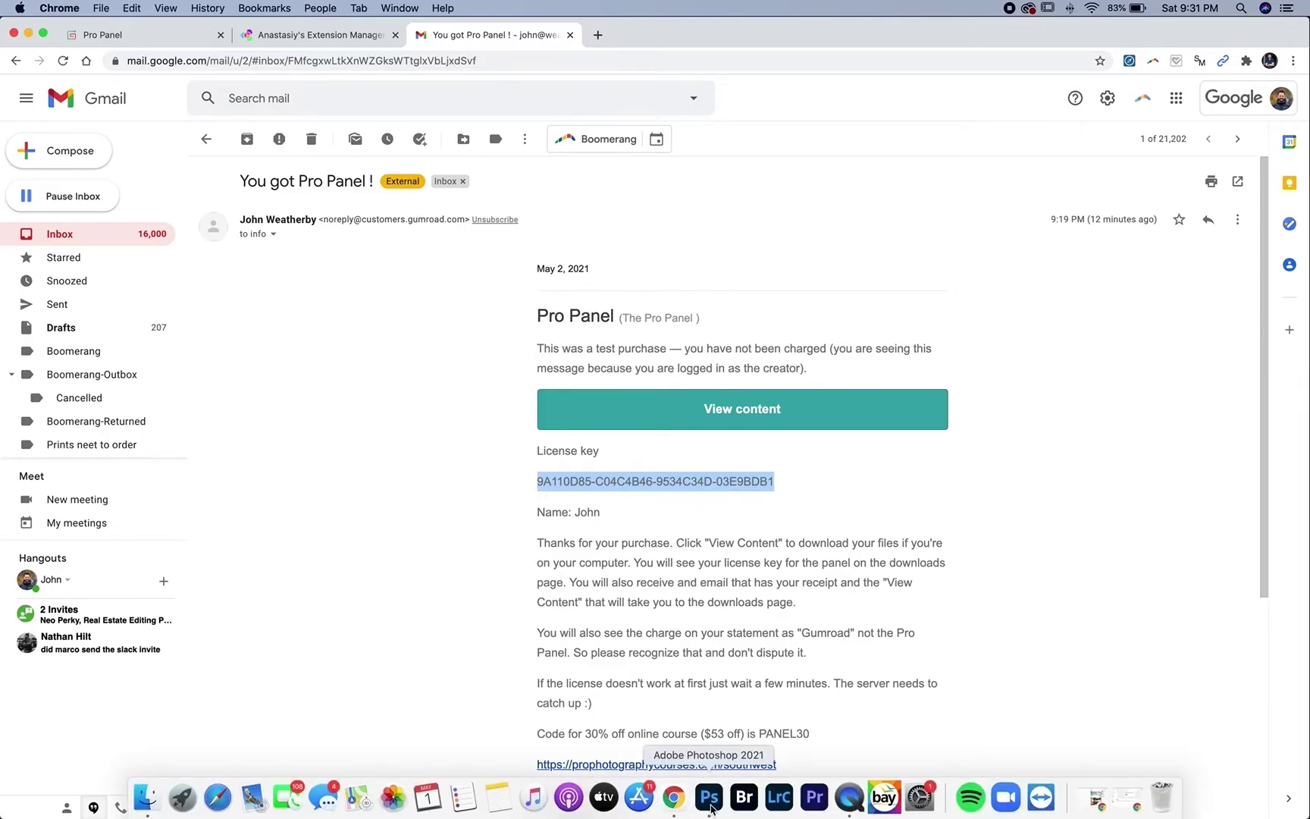
left_click(709, 802)
left_click(934, 241)
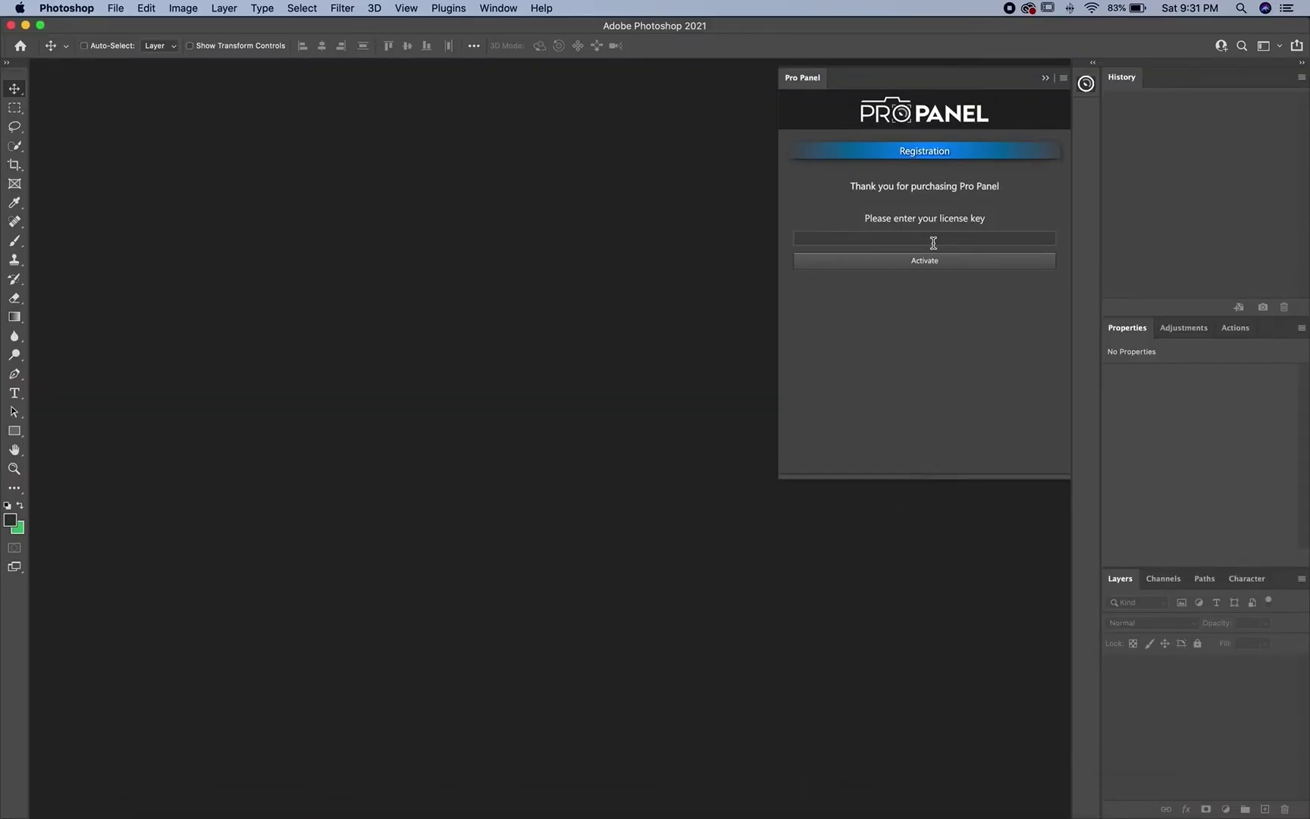
key("super+v")
left_click(932, 262)
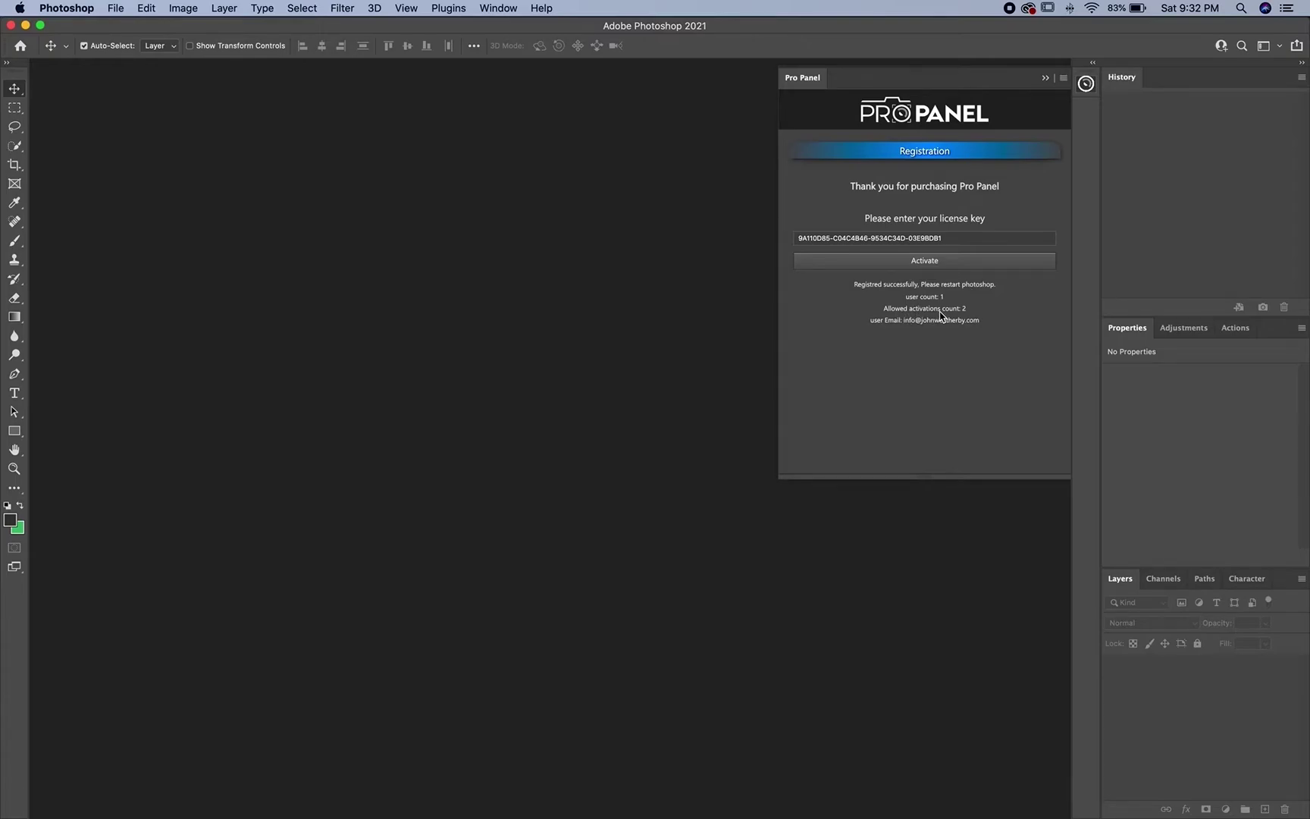
Step: Quit and relaunch Photoshop, then reopen Pro Panel from Window > Extensions (legacy)
left_click(84, 8)
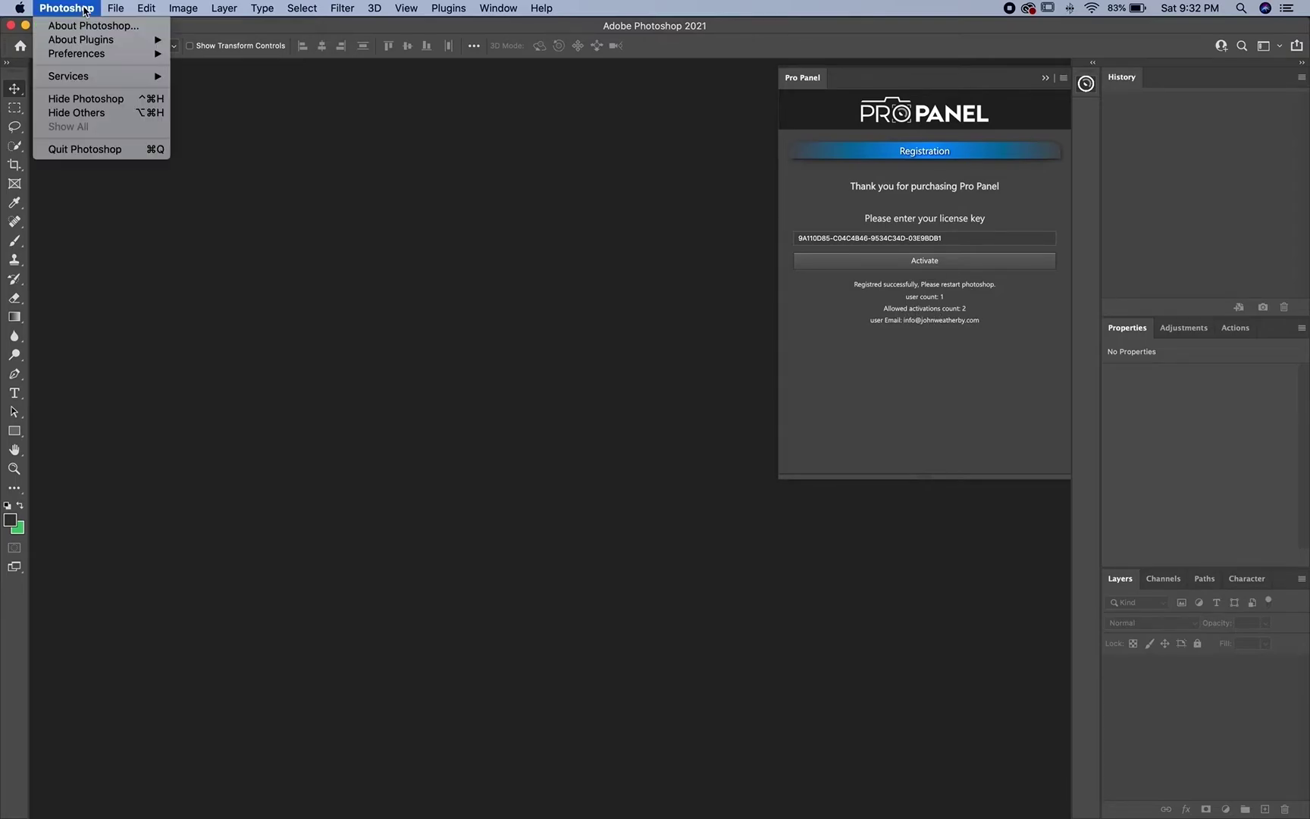
left_click(85, 147)
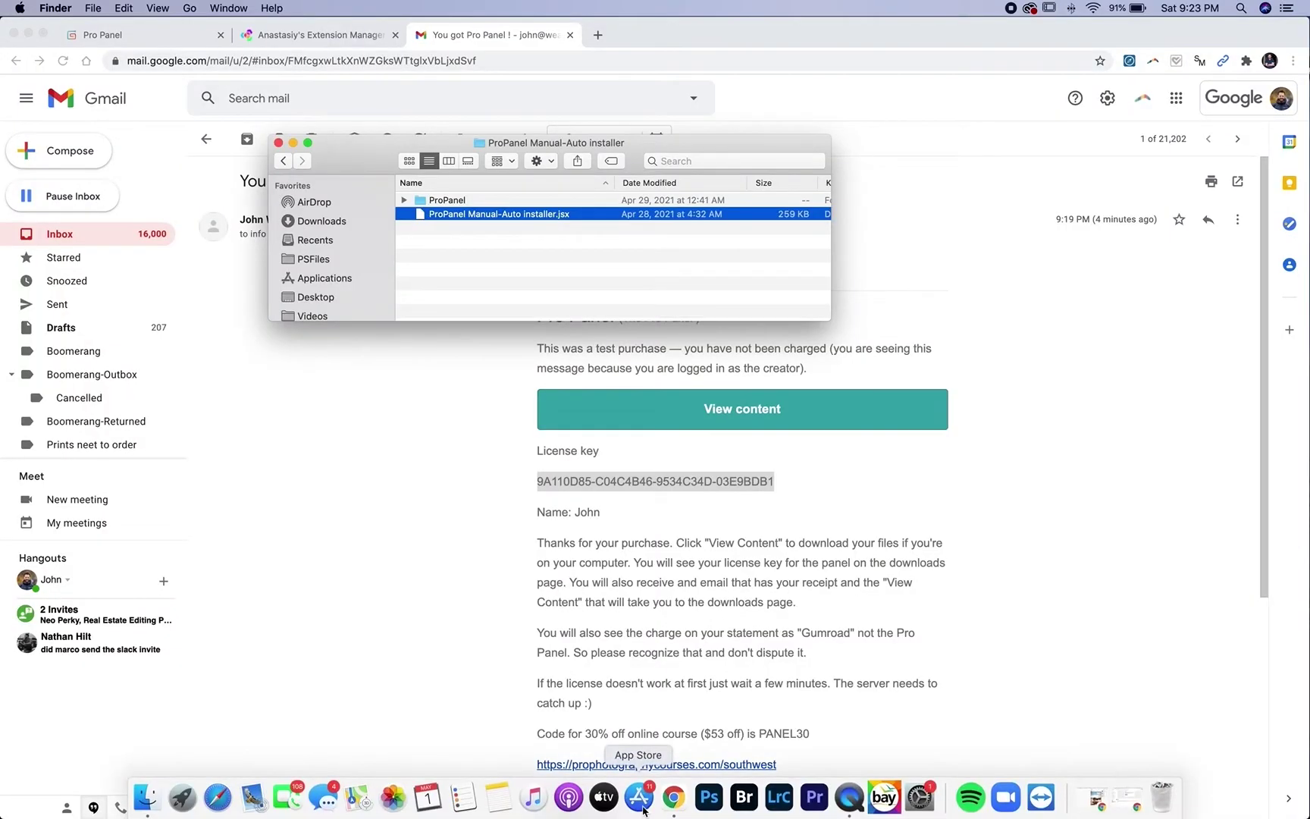
left_click(707, 798)
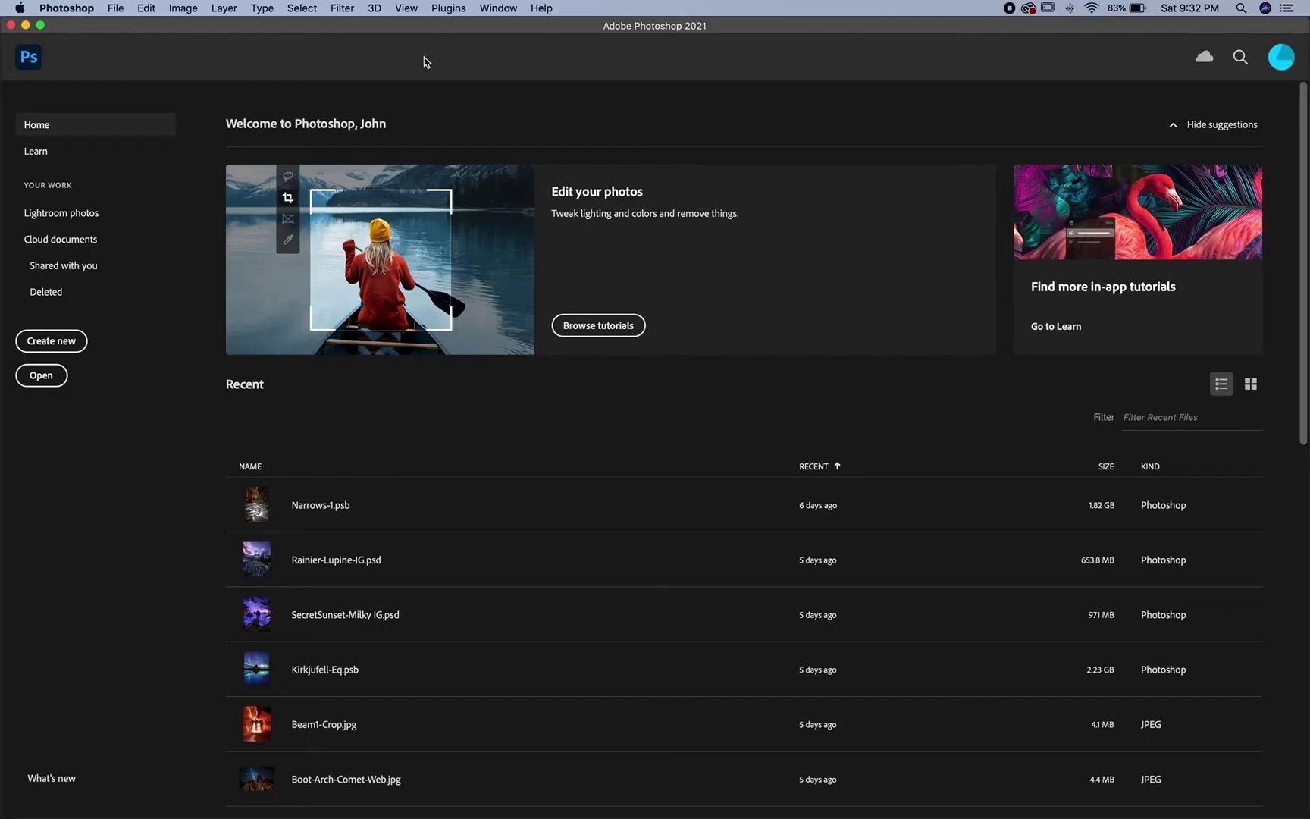
left_click(495, 9)
mouse_move(614, 78)
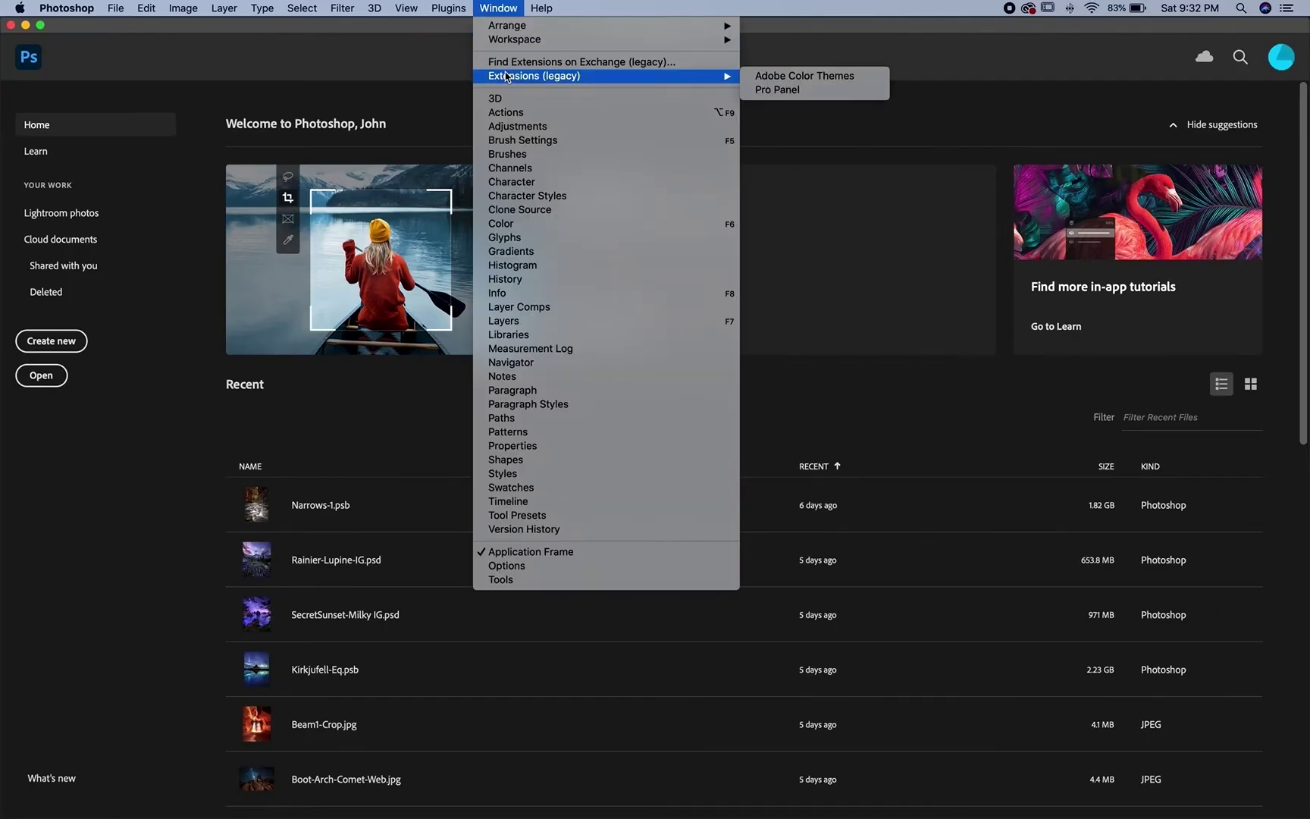
left_click(809, 91)
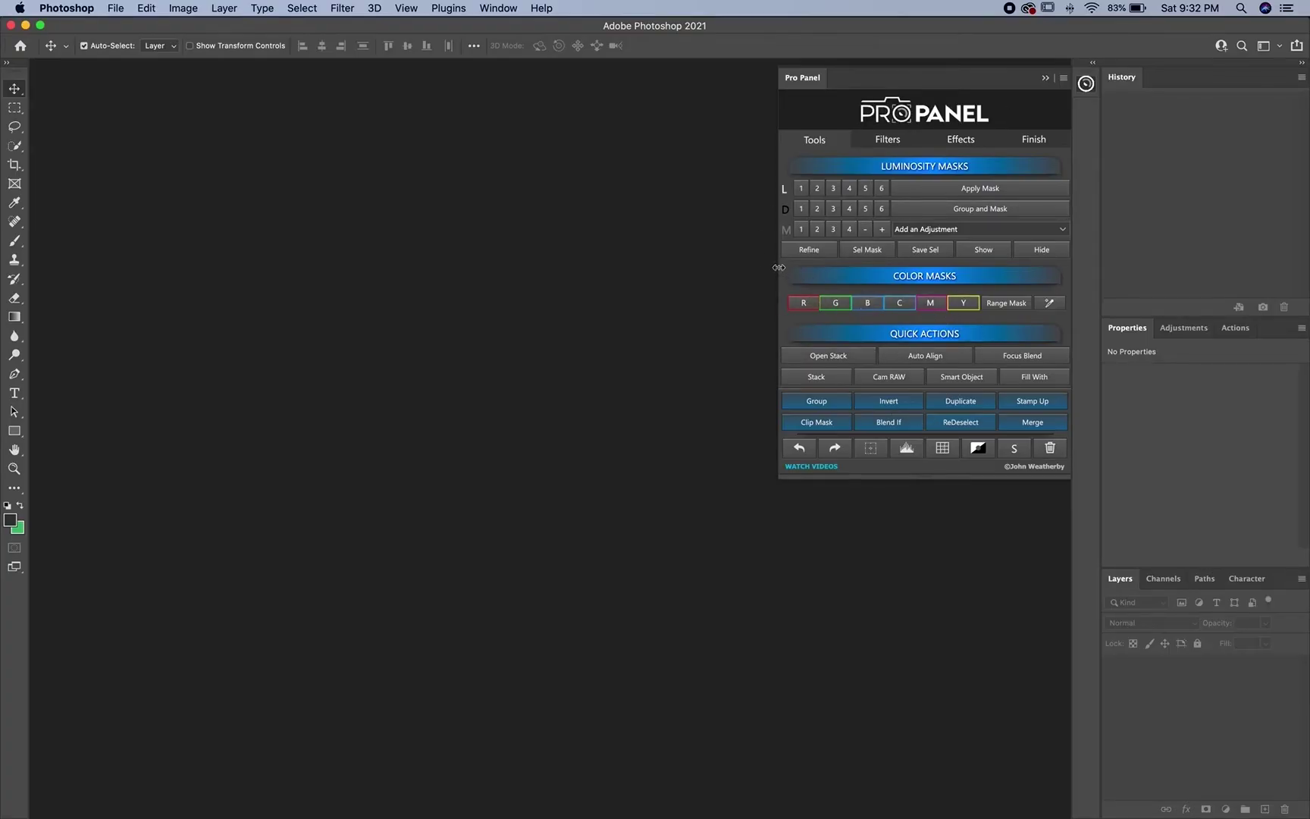
Step: Narrow Pro Panel, switch it to the Filters section, and turn tooltips off
left_click_drag(779, 267, 888, 269)
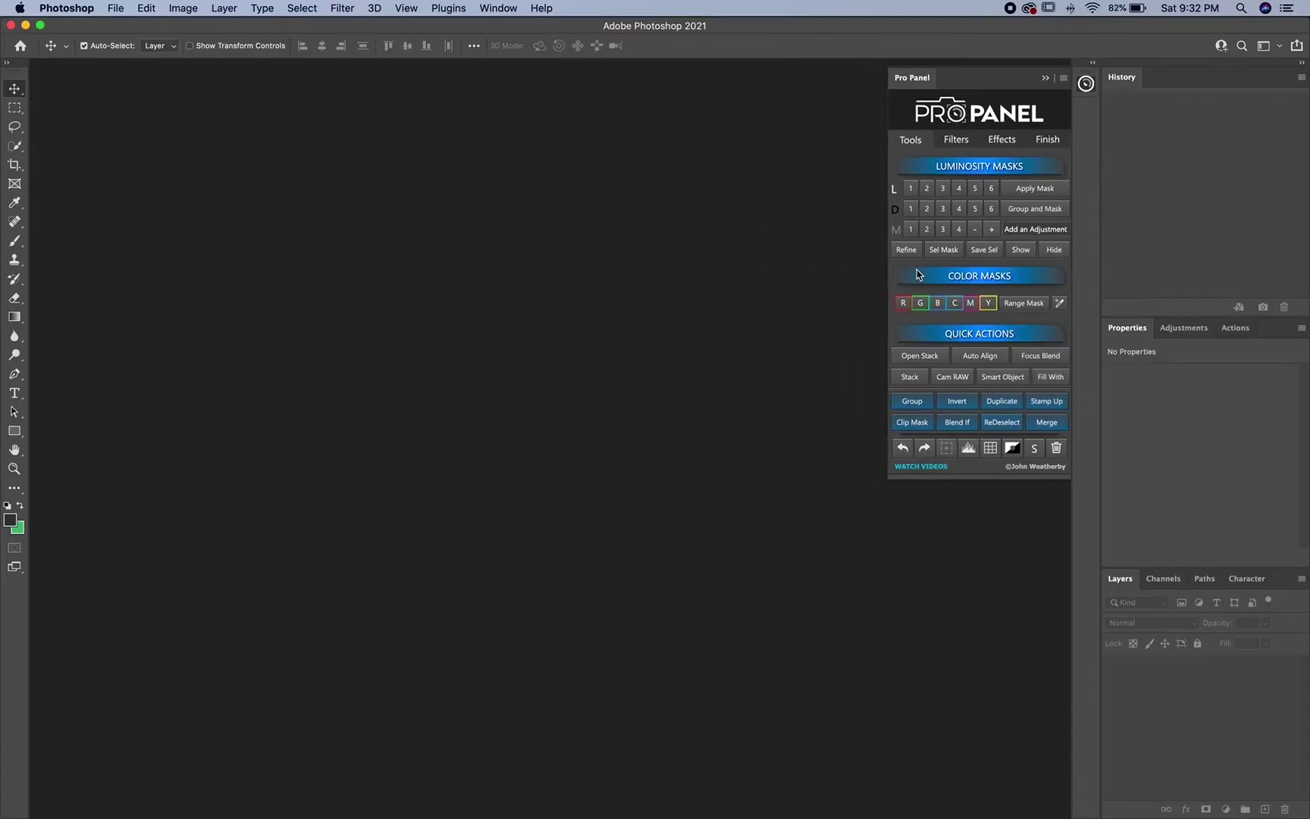
left_click(957, 141)
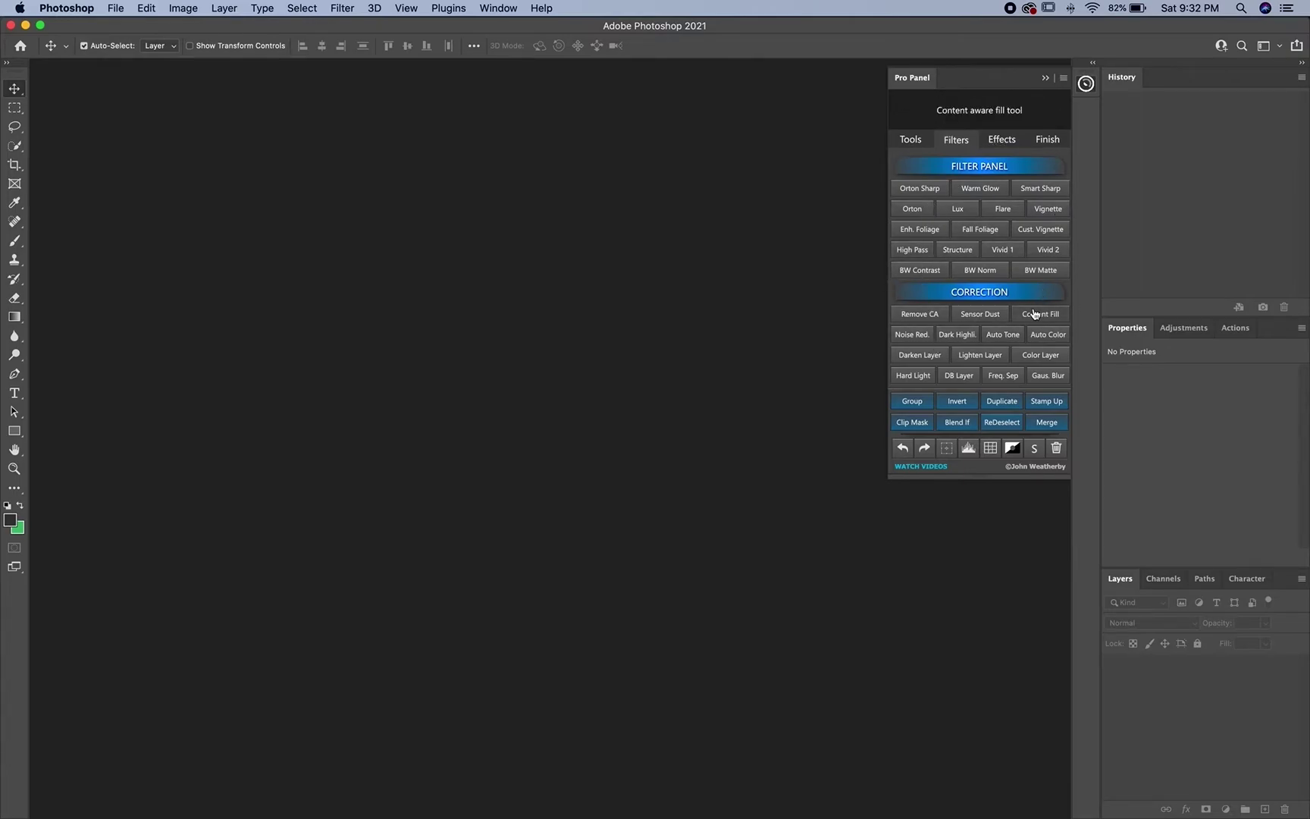
left_click(1064, 78)
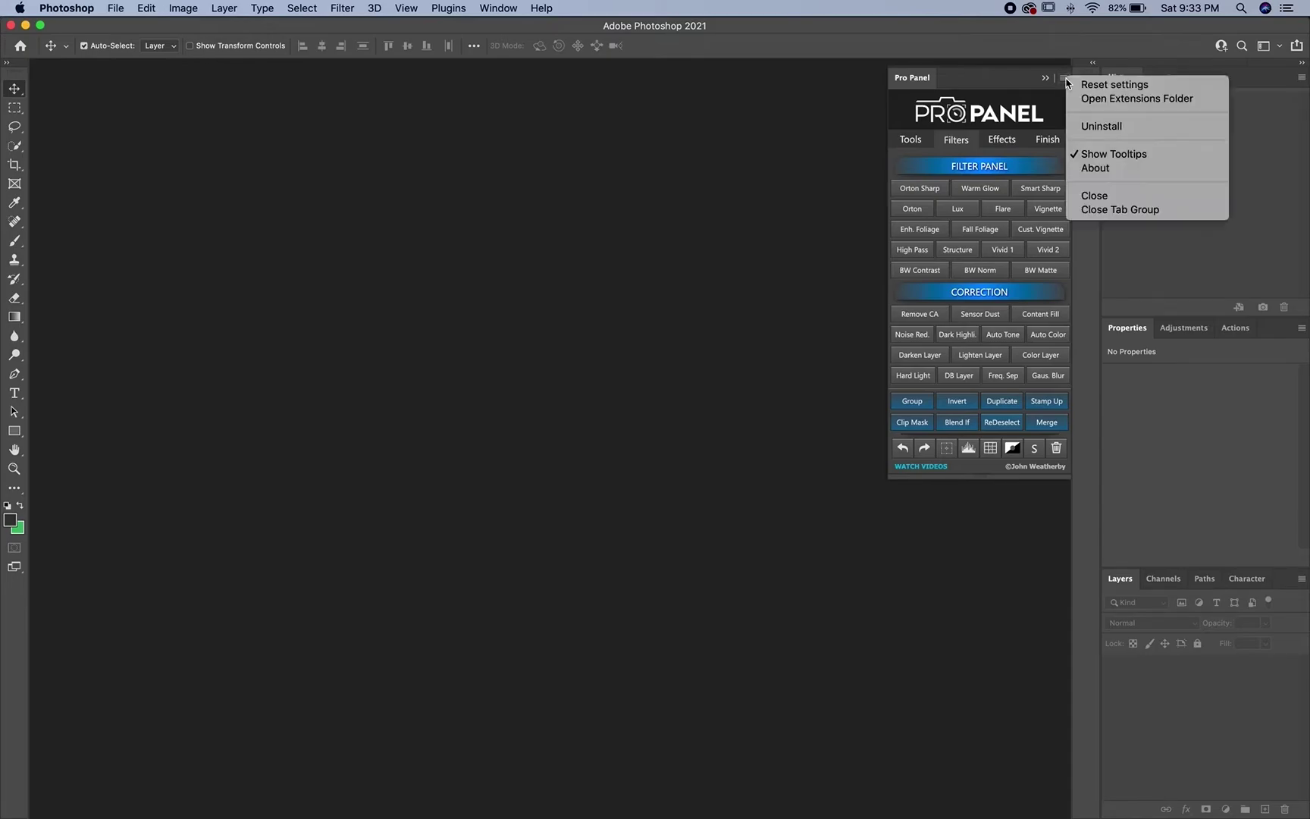
left_click(1088, 155)
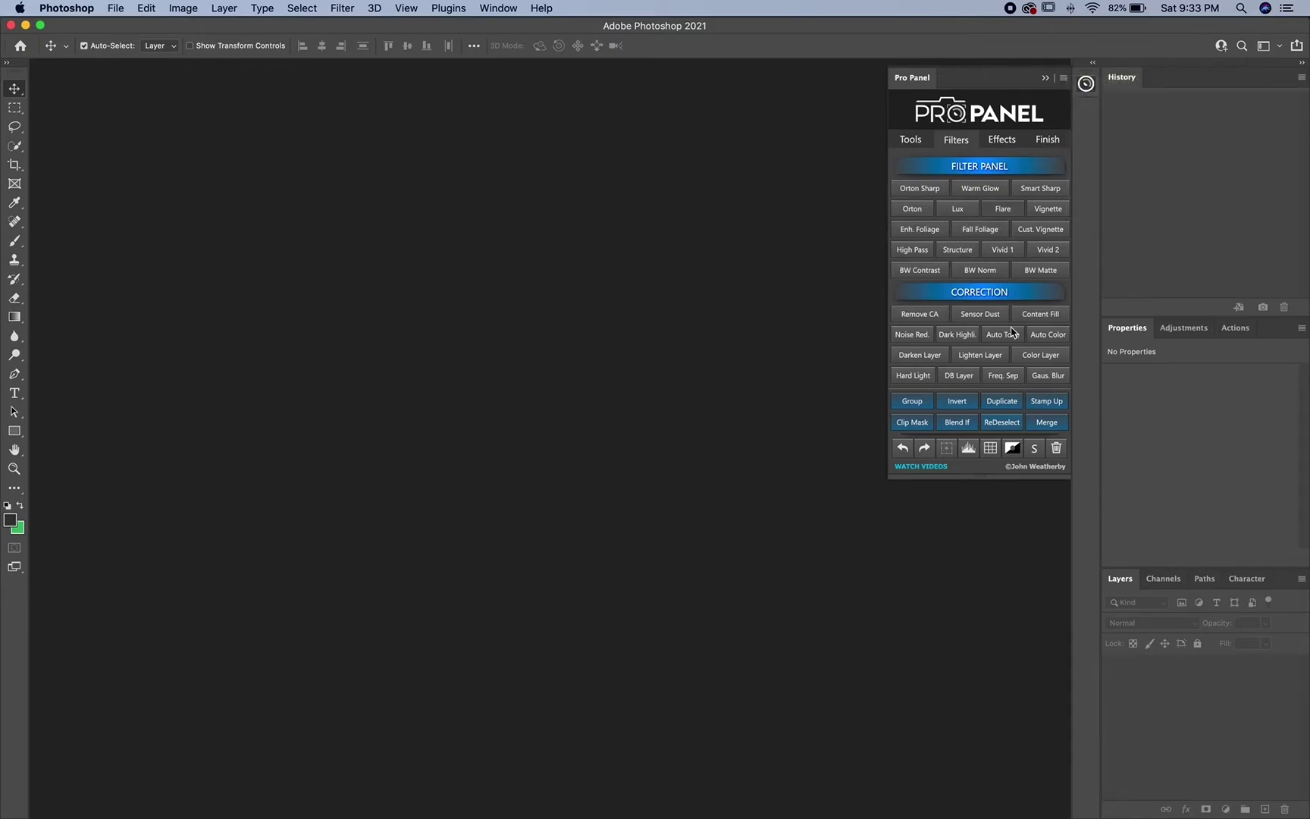
Step: Turn Pro Panel tooltips back on and open the WATCH VIDEOS tutorial page
left_click(1066, 79)
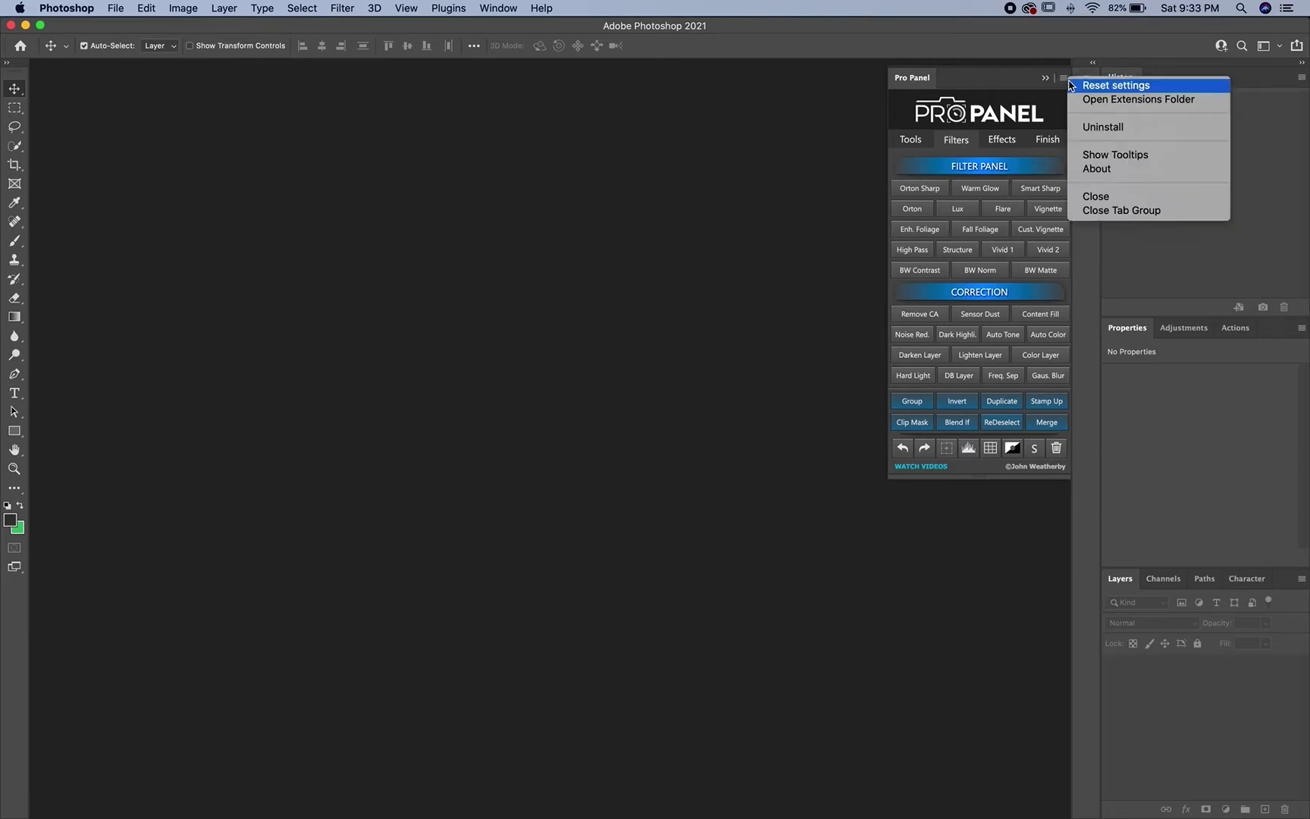
left_click(1092, 156)
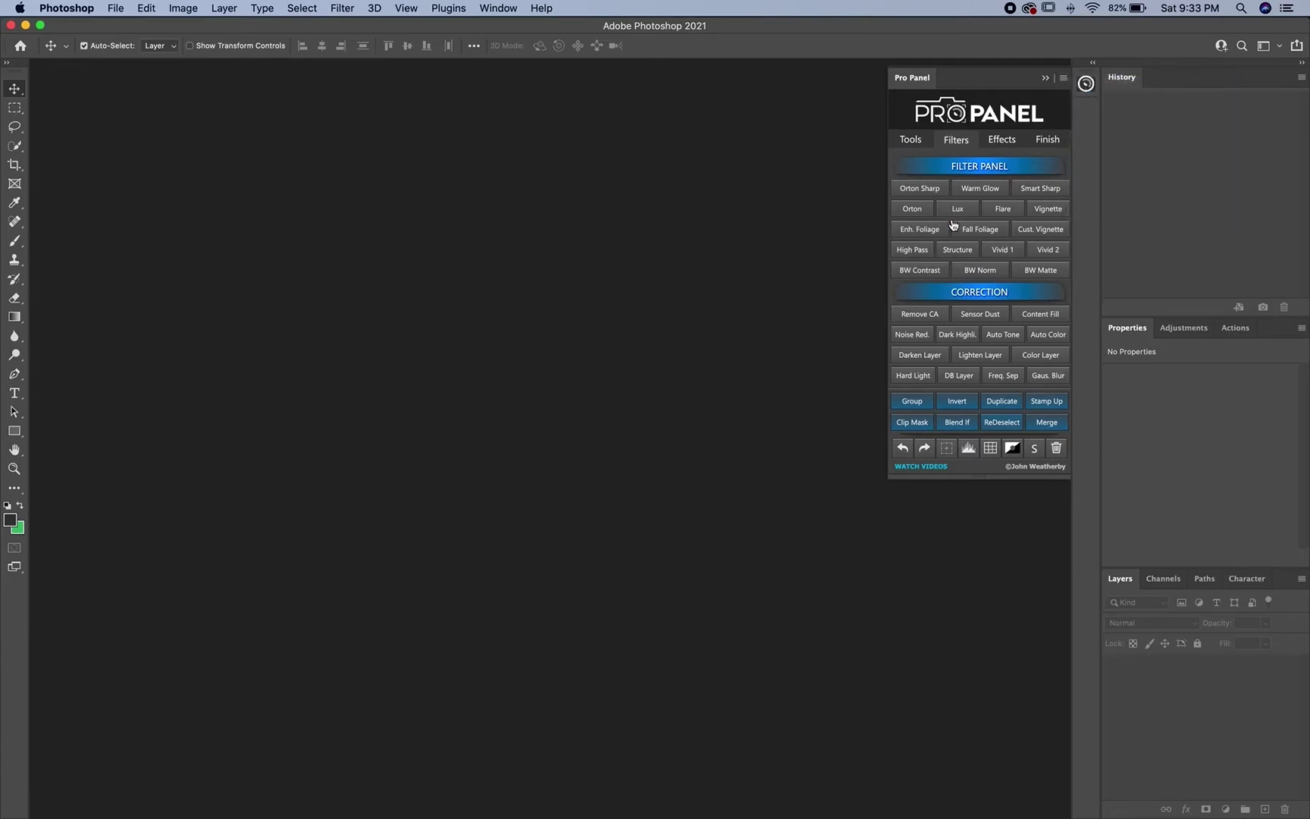
left_click(915, 468)
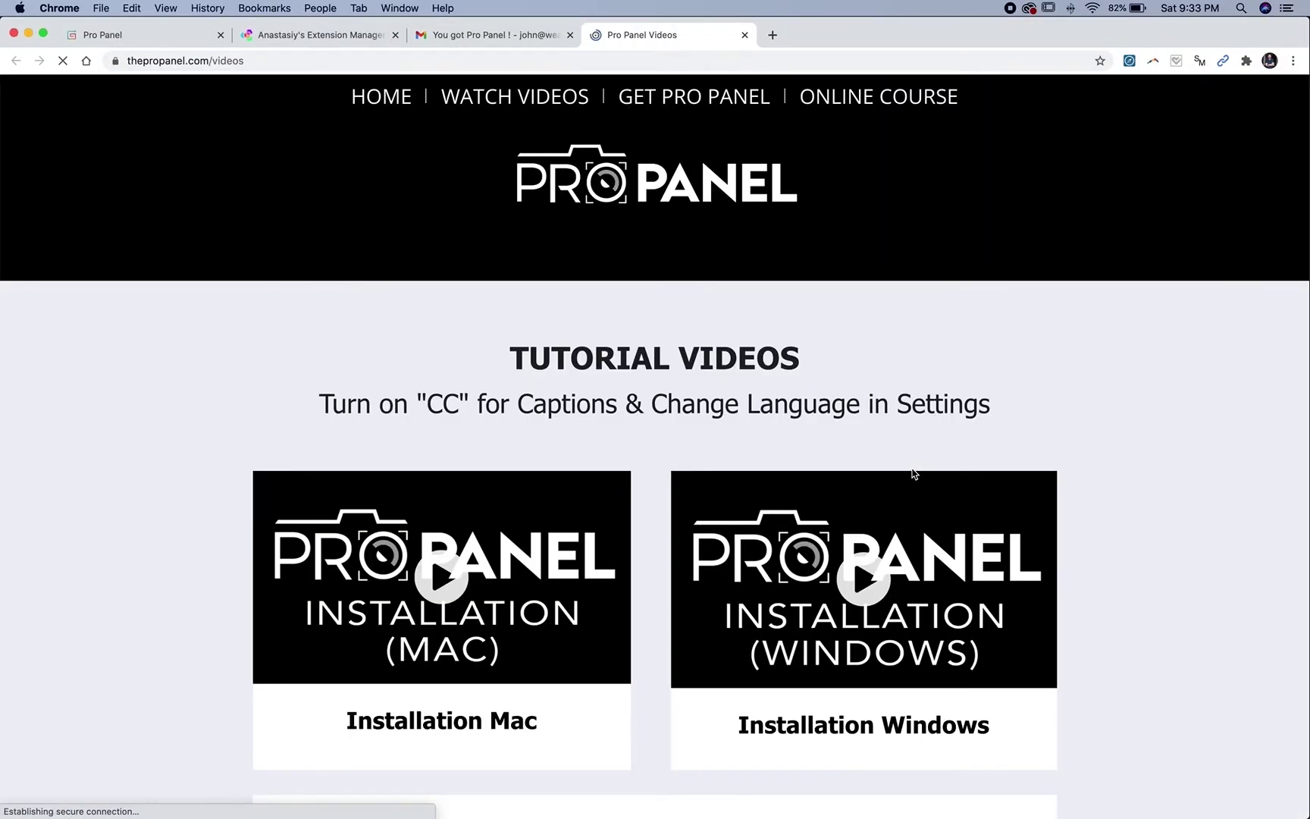
Step: Scroll through the Pro Panel tutorial videos page, then return to Photoshop
scroll(721, 574, "down", 10)
scroll(721, 574, "down", 15)
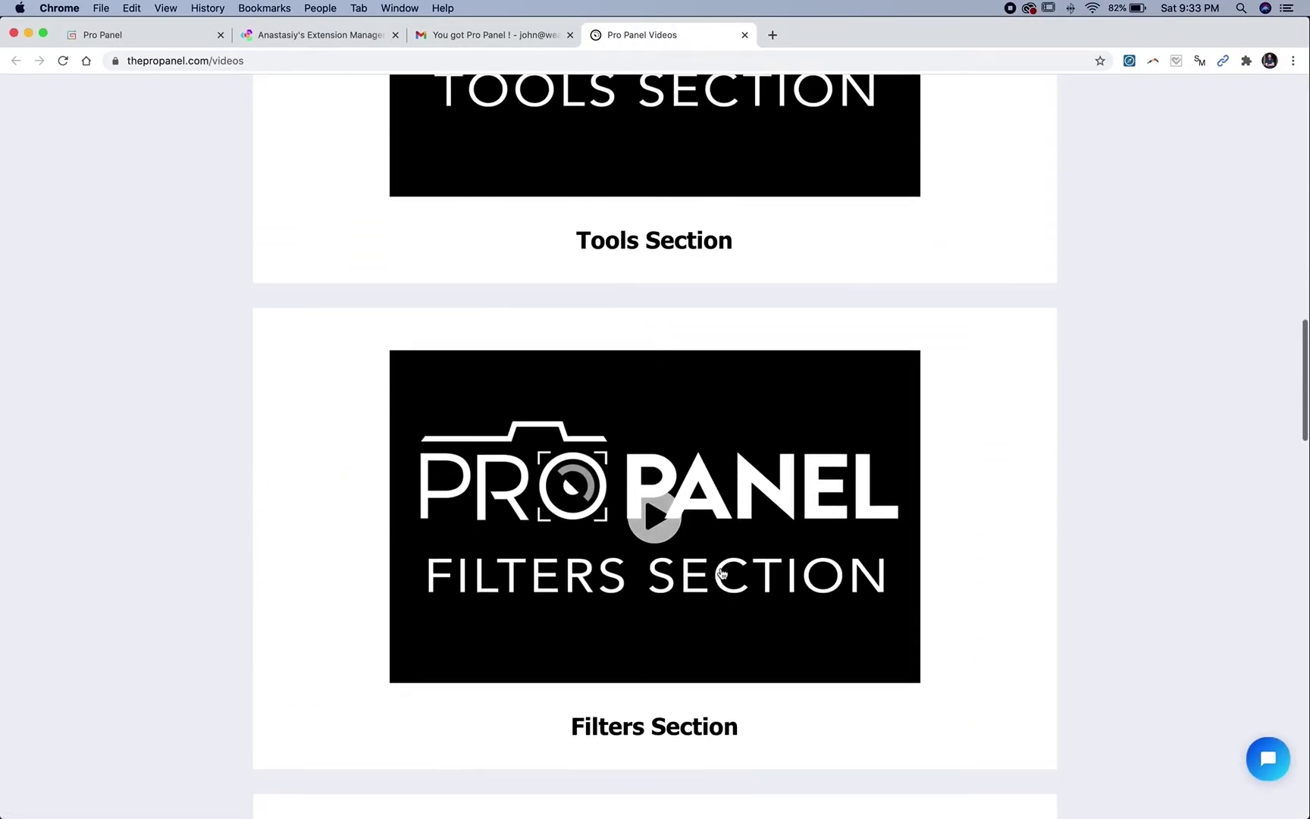
scroll(720, 576, "up", 15)
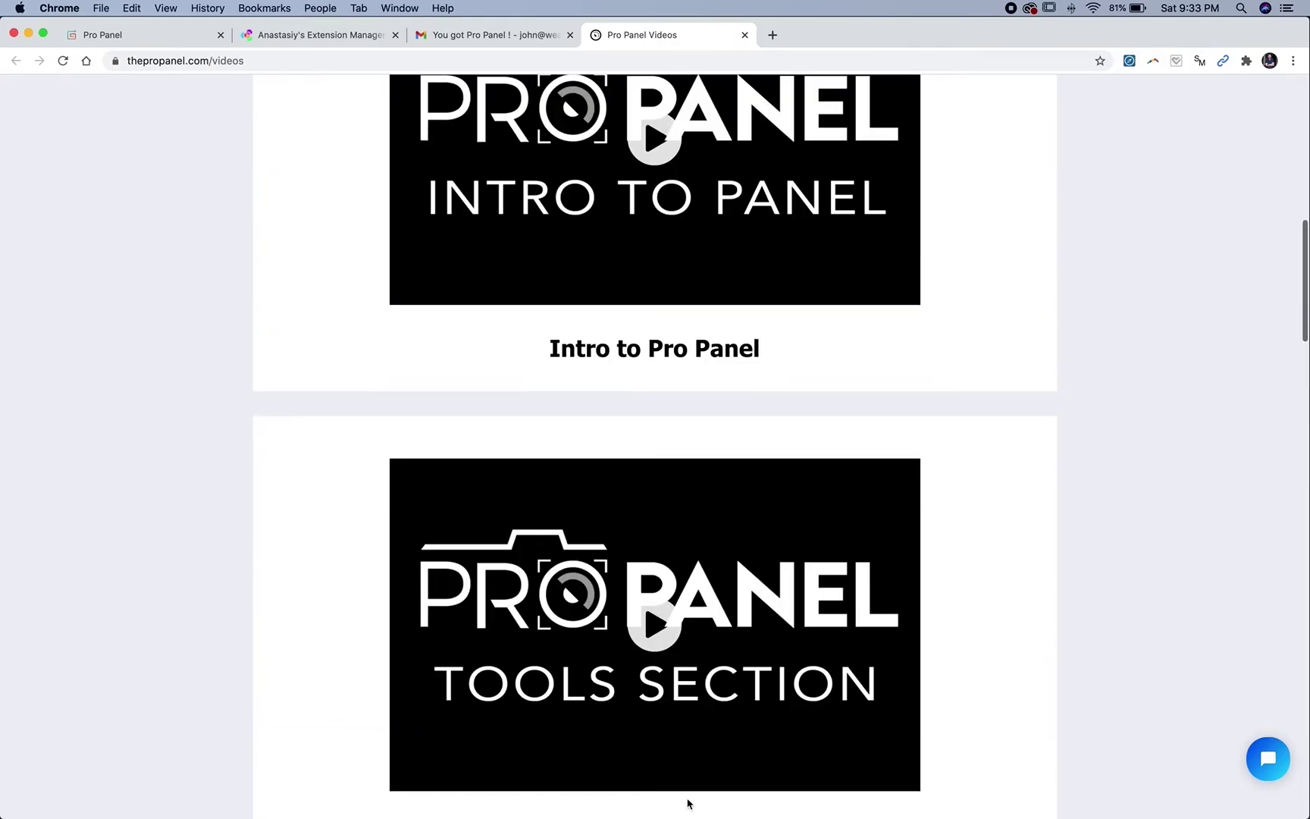
left_click(709, 804)
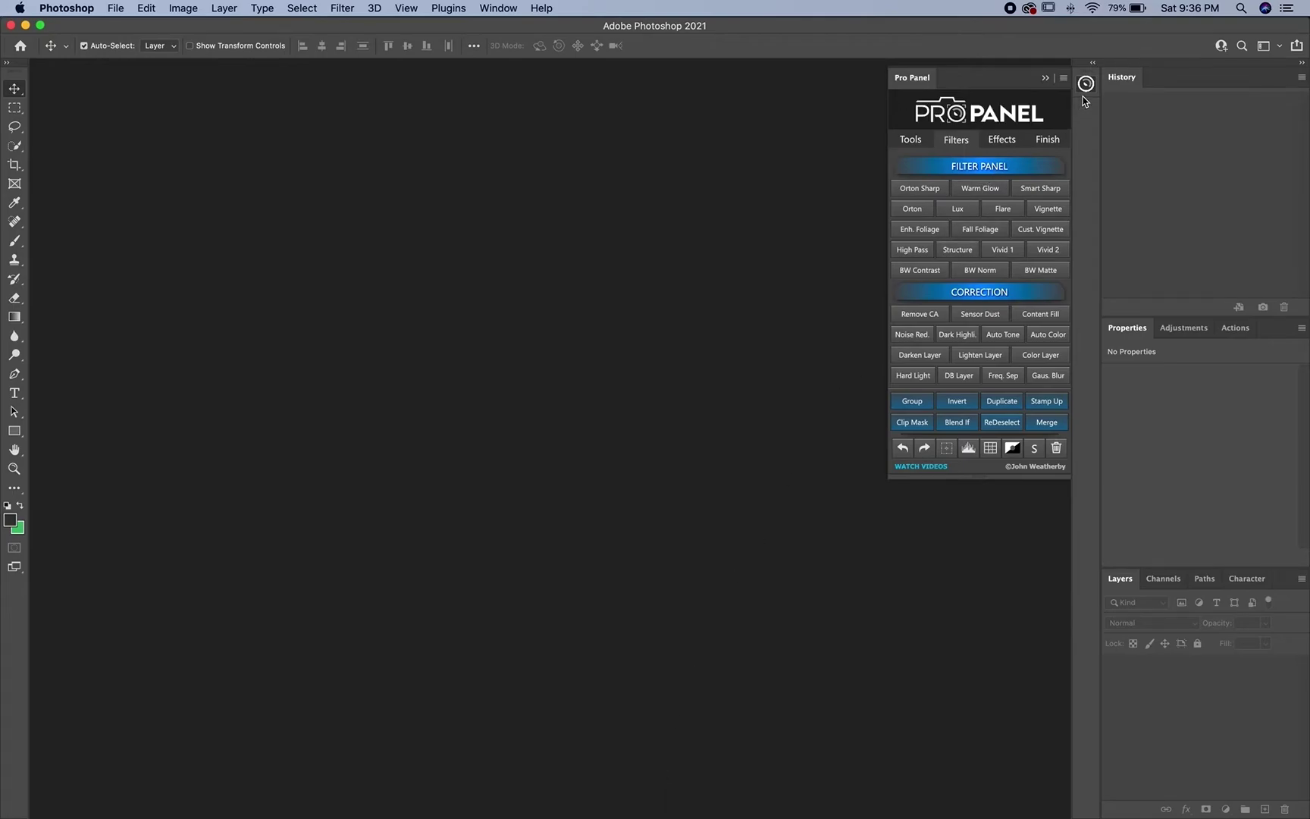
Step: Open the extensions folder from Pro Panel's menu and move the ProPanel folder to Trash
left_click(1064, 78)
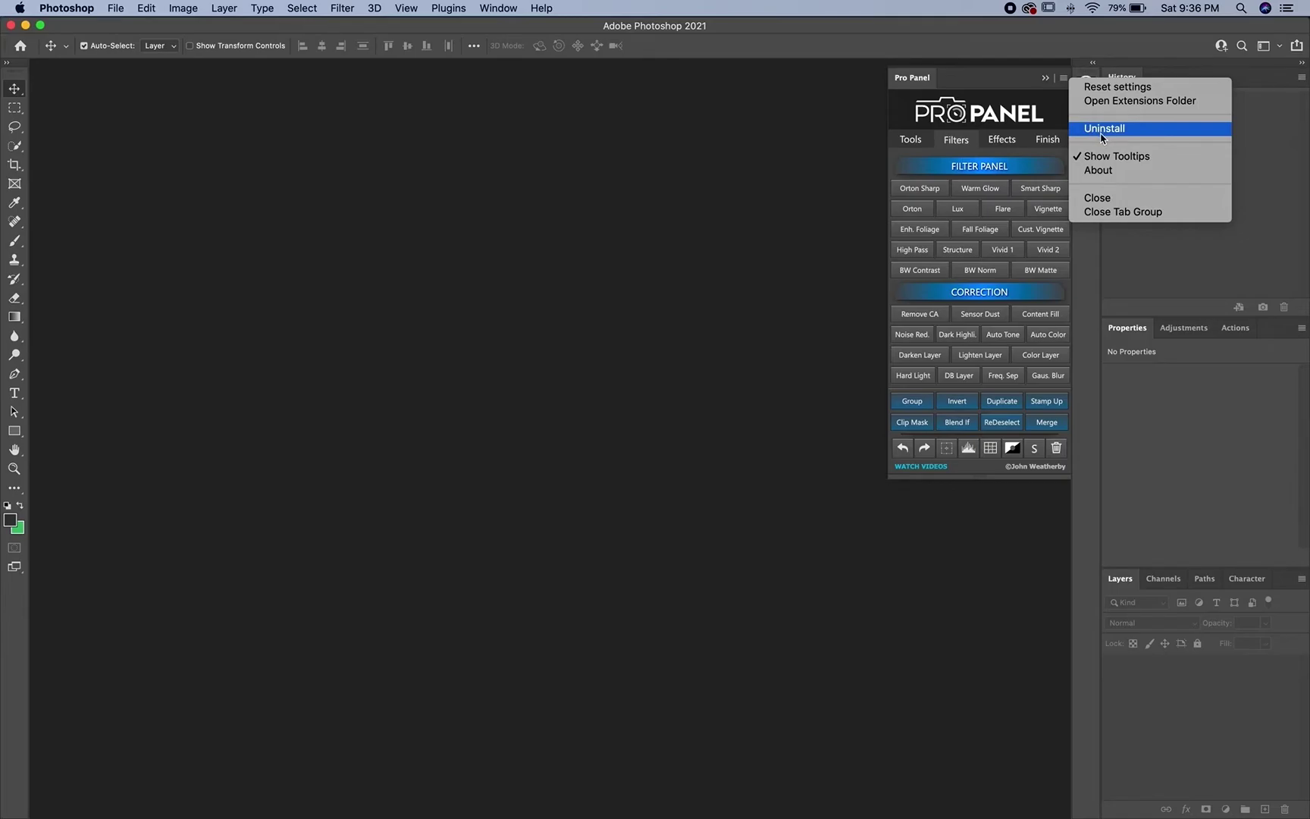
left_click(1111, 106)
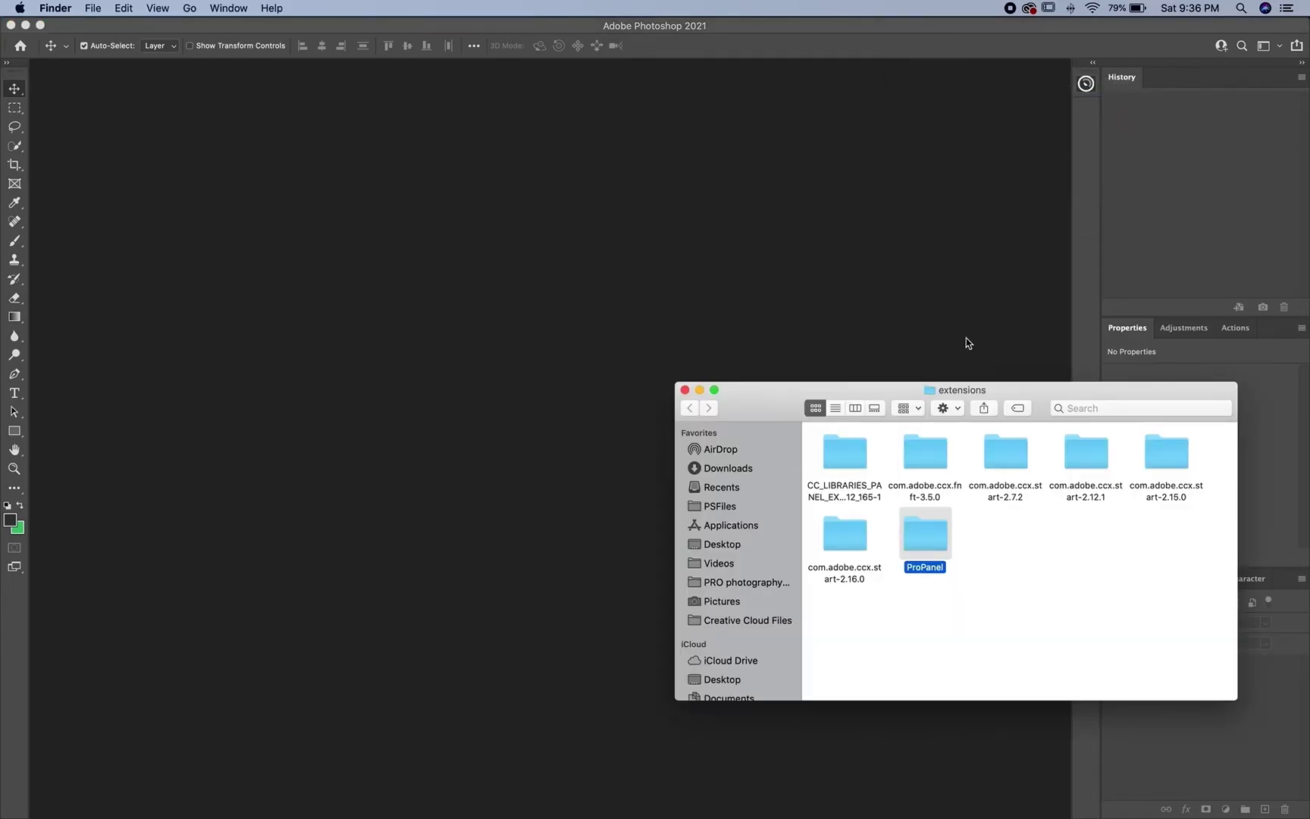
right_click(913, 536)
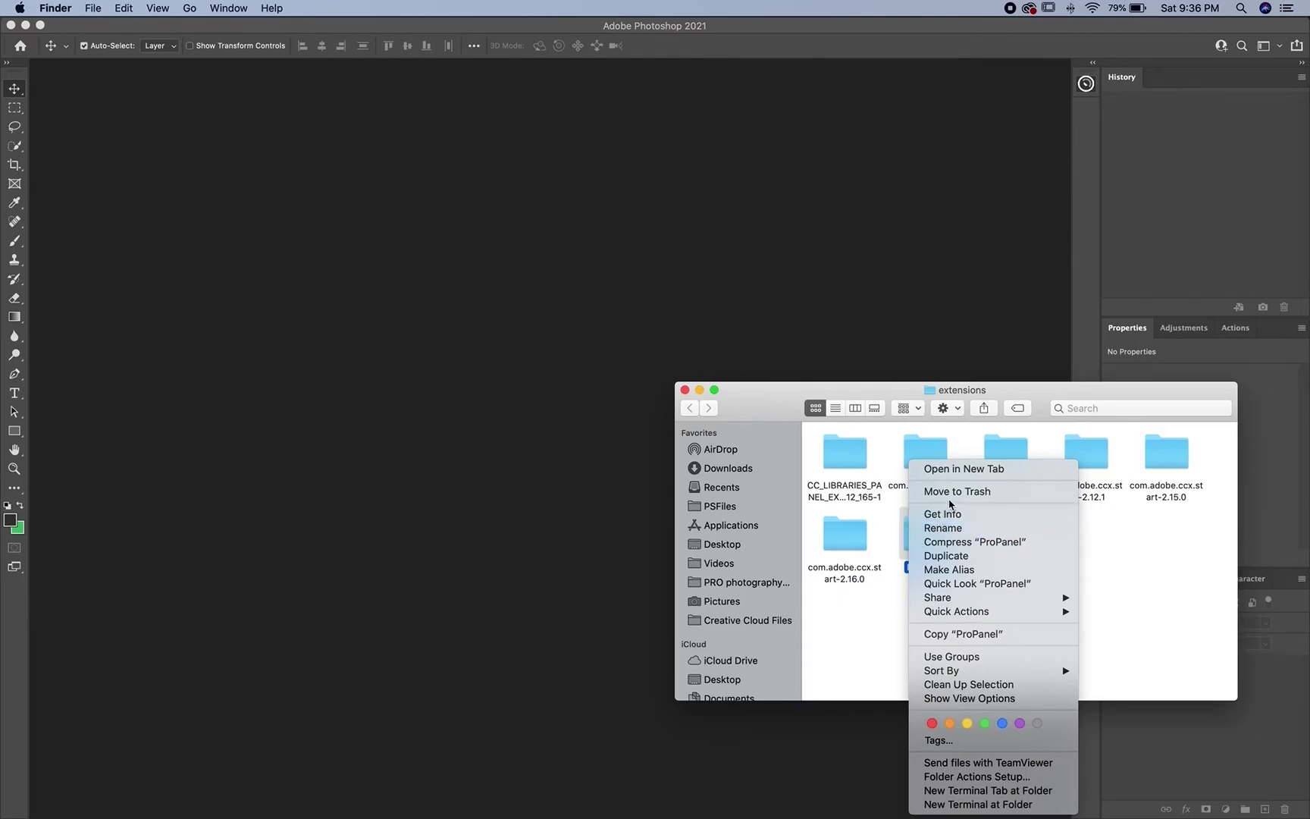
left_click(953, 492)
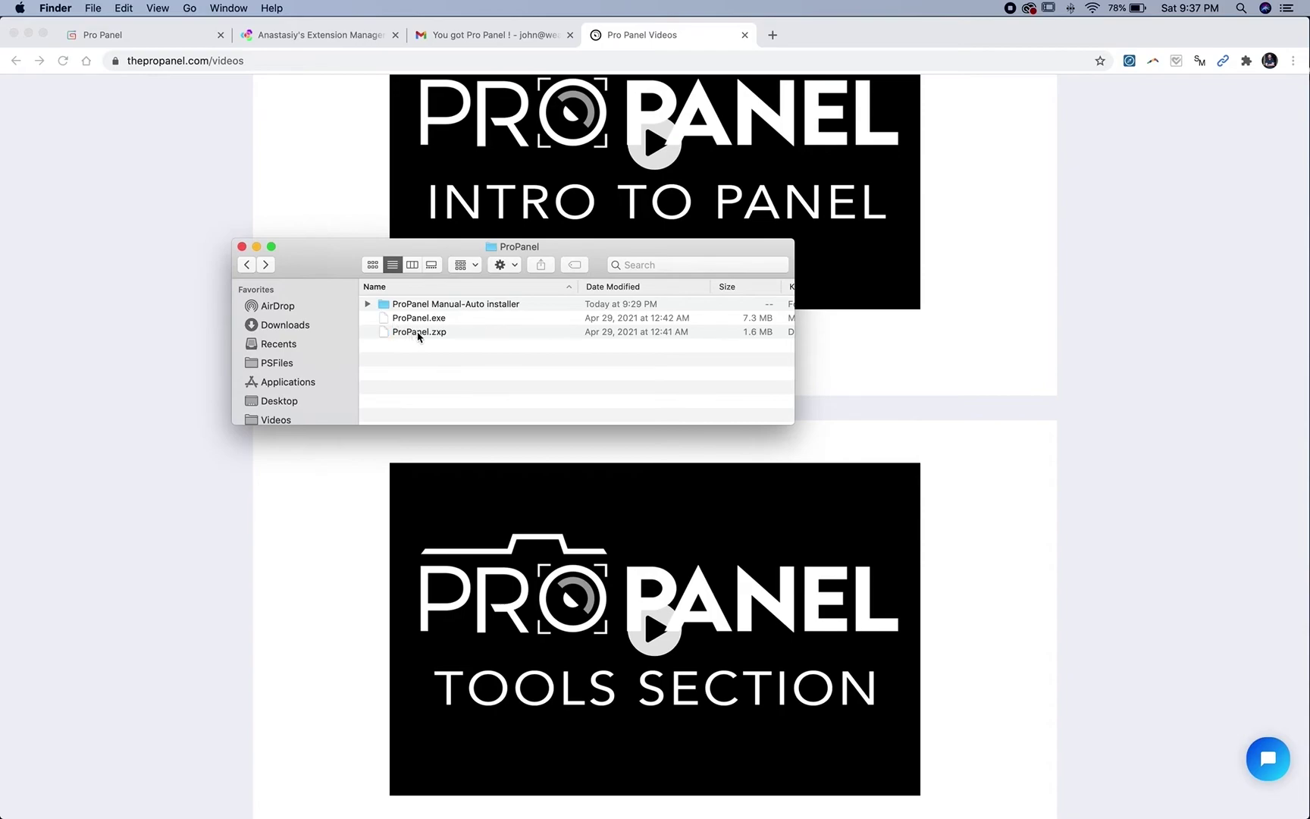
Step: Select ProPanel.zxp, then download Anastasiy's Extension Manager v3.6 for macOS and show Downloads
left_click(418, 333)
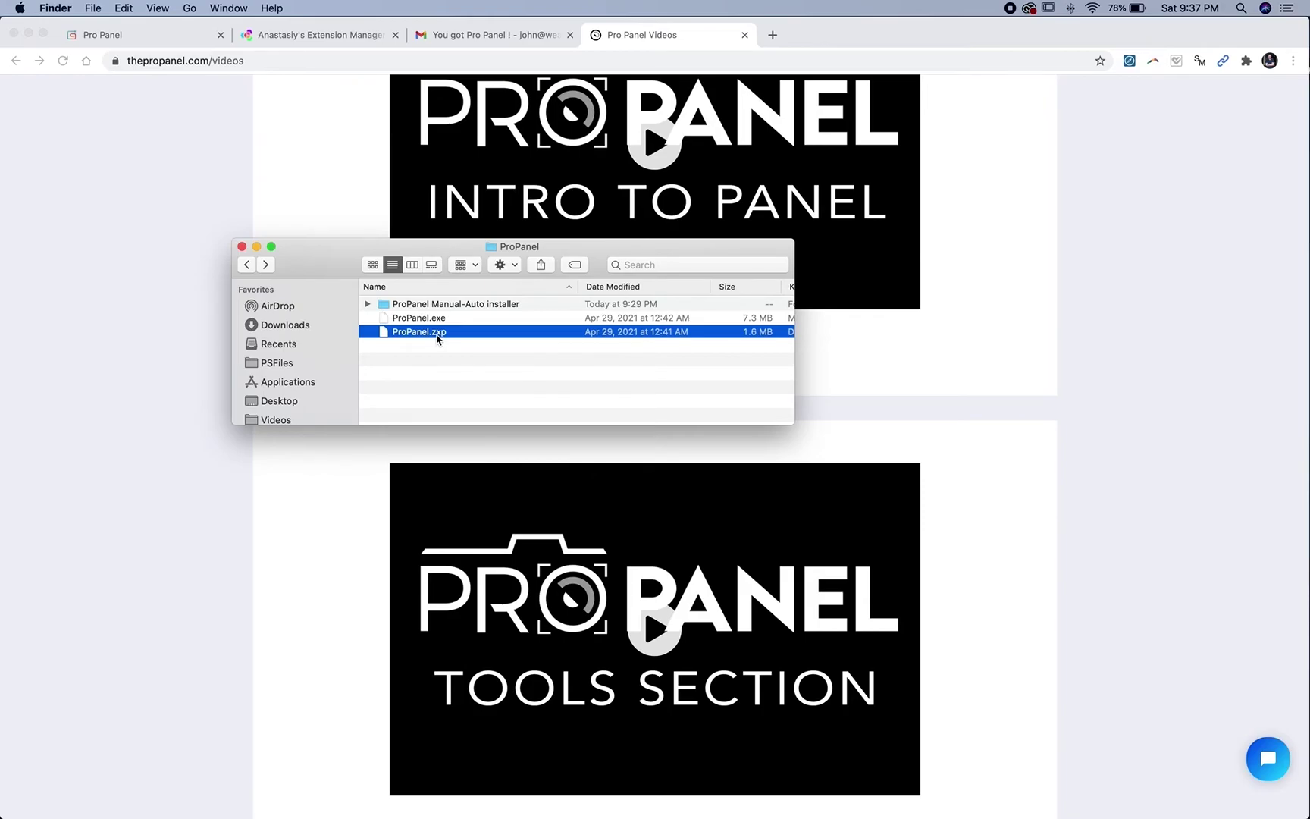
left_click(345, 40)
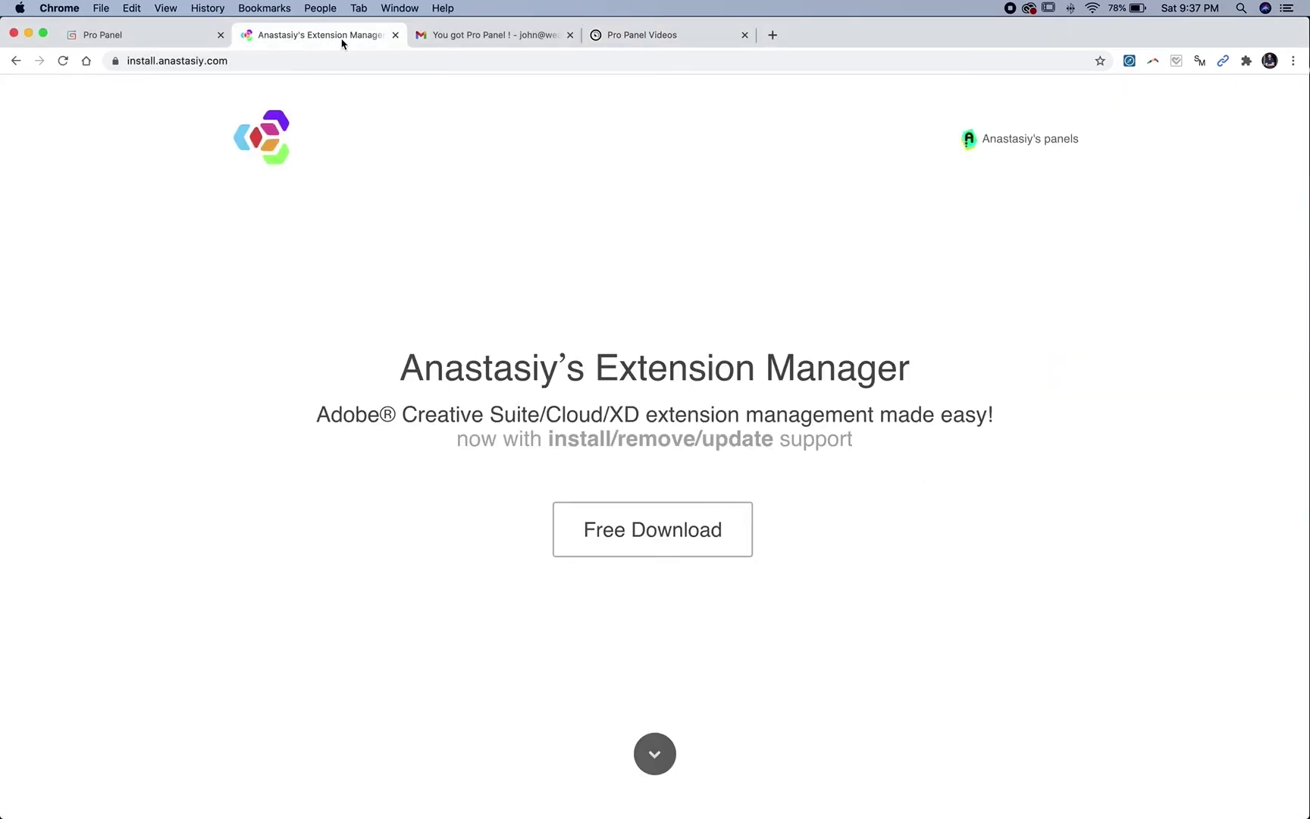
left_click(648, 531)
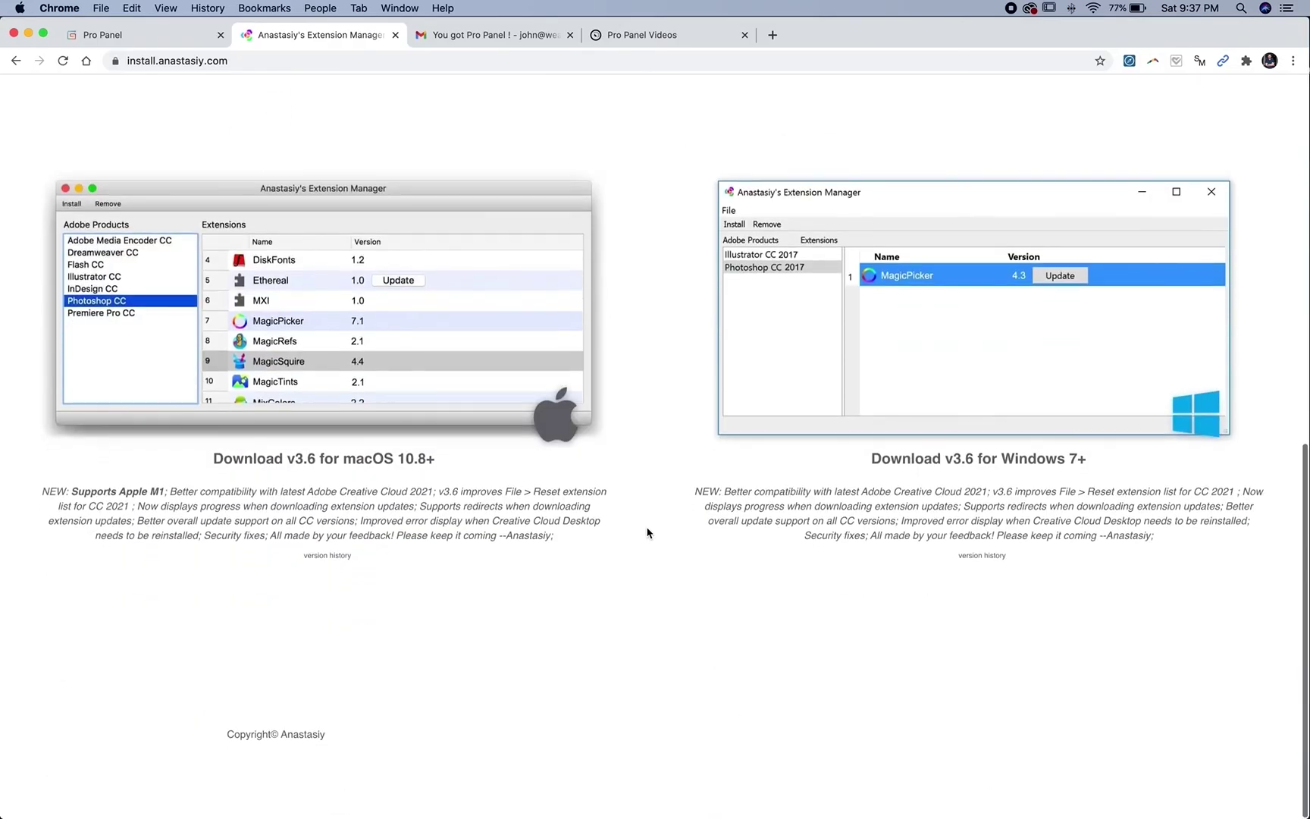
left_click(369, 324)
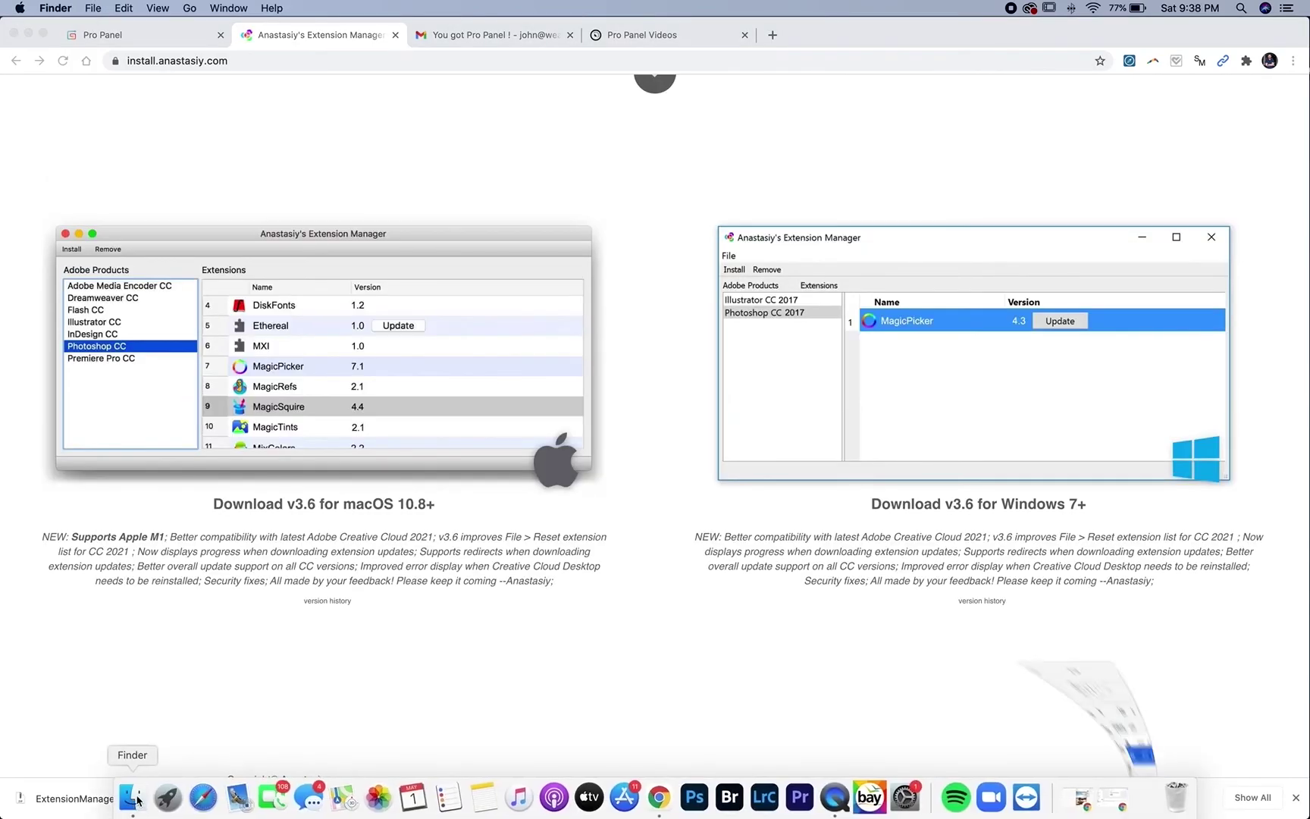
left_click(120, 802)
Step: Unzip ExtensionManager.zip, launch the app, authorise it with the account password, and move it to Applications
double_click(425, 331)
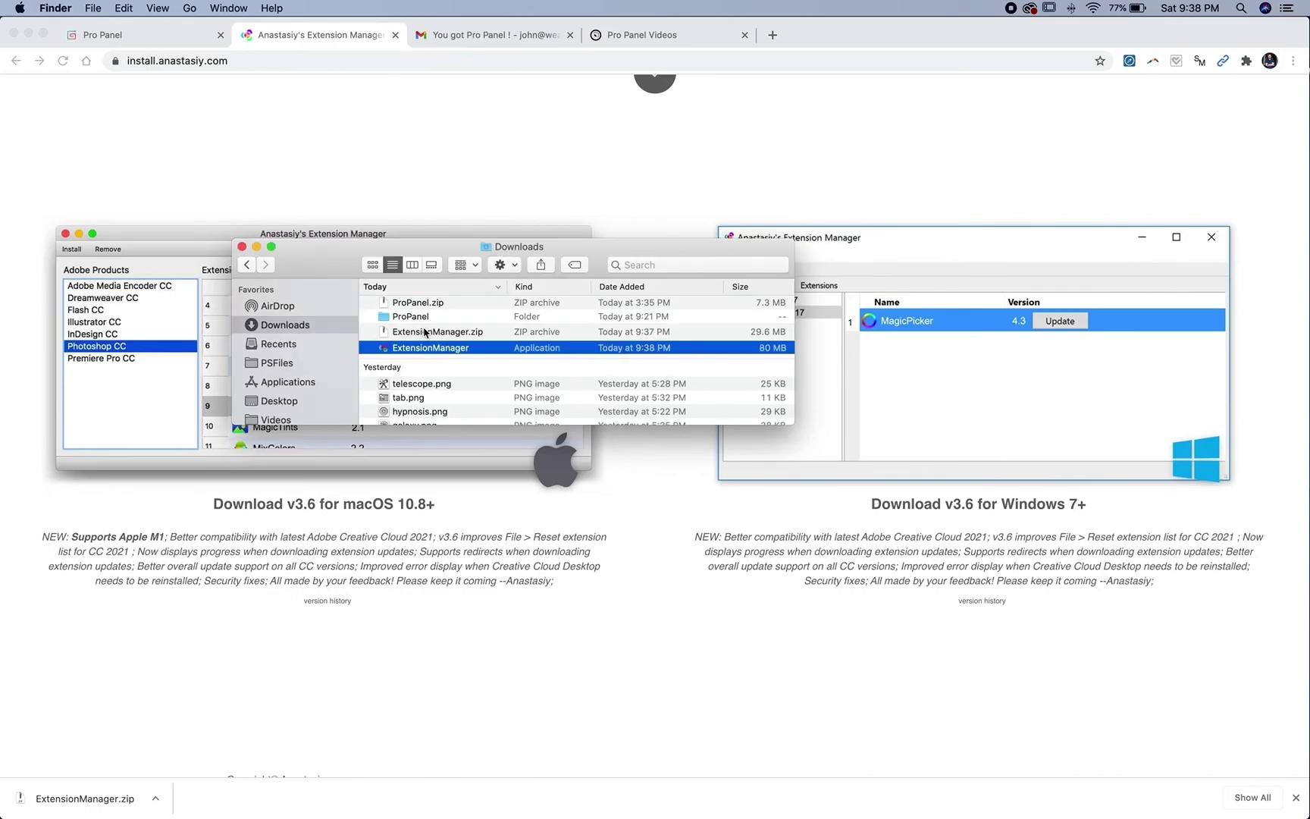
double_click(448, 349)
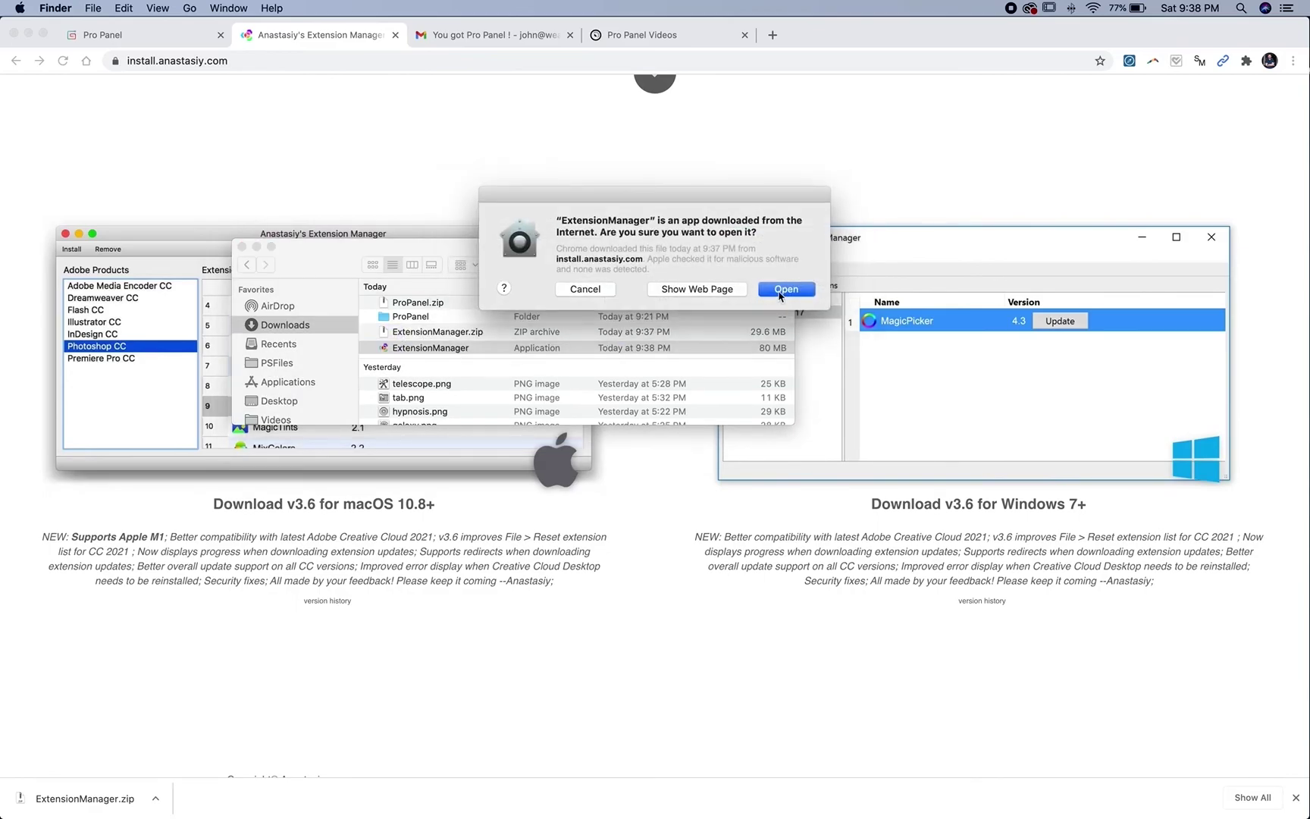
left_click(781, 290)
type("•••••")
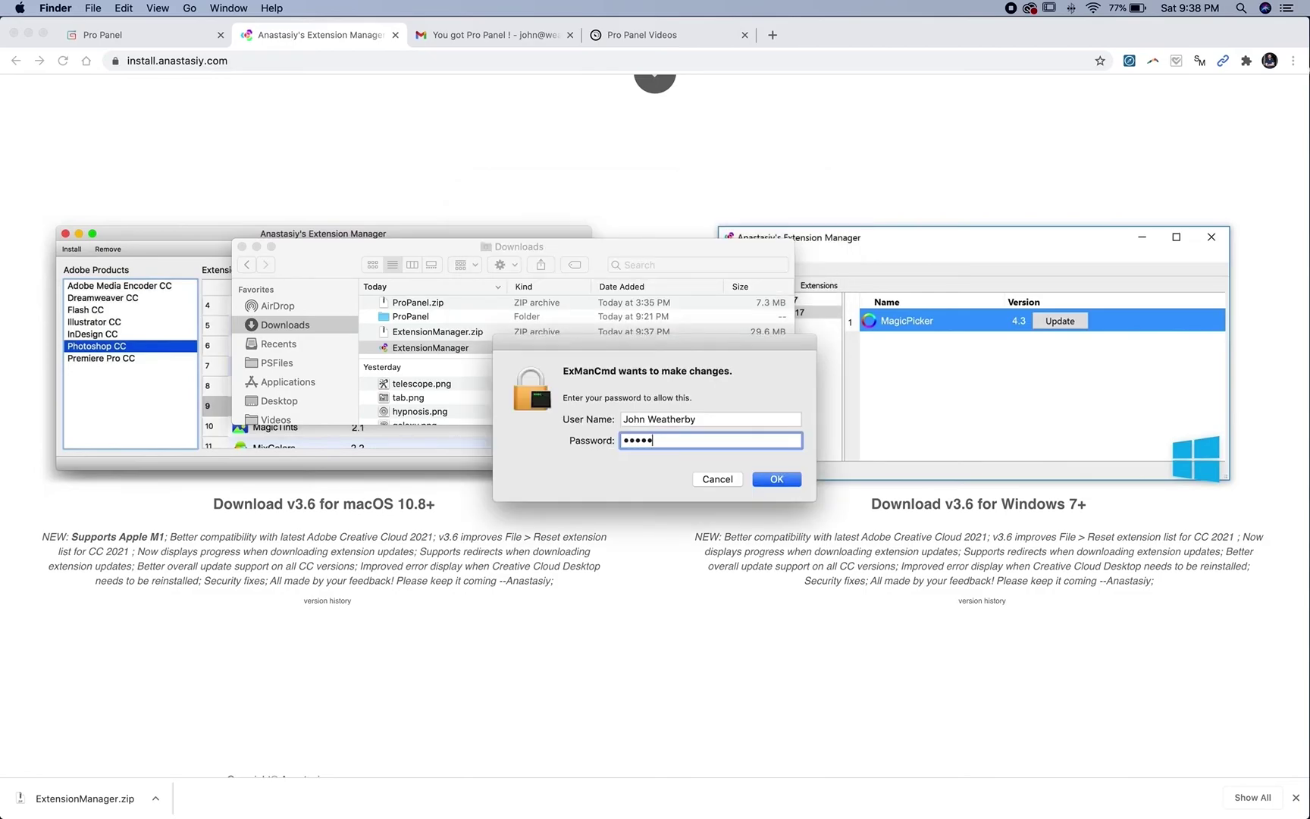
type("•••••")
key("Return")
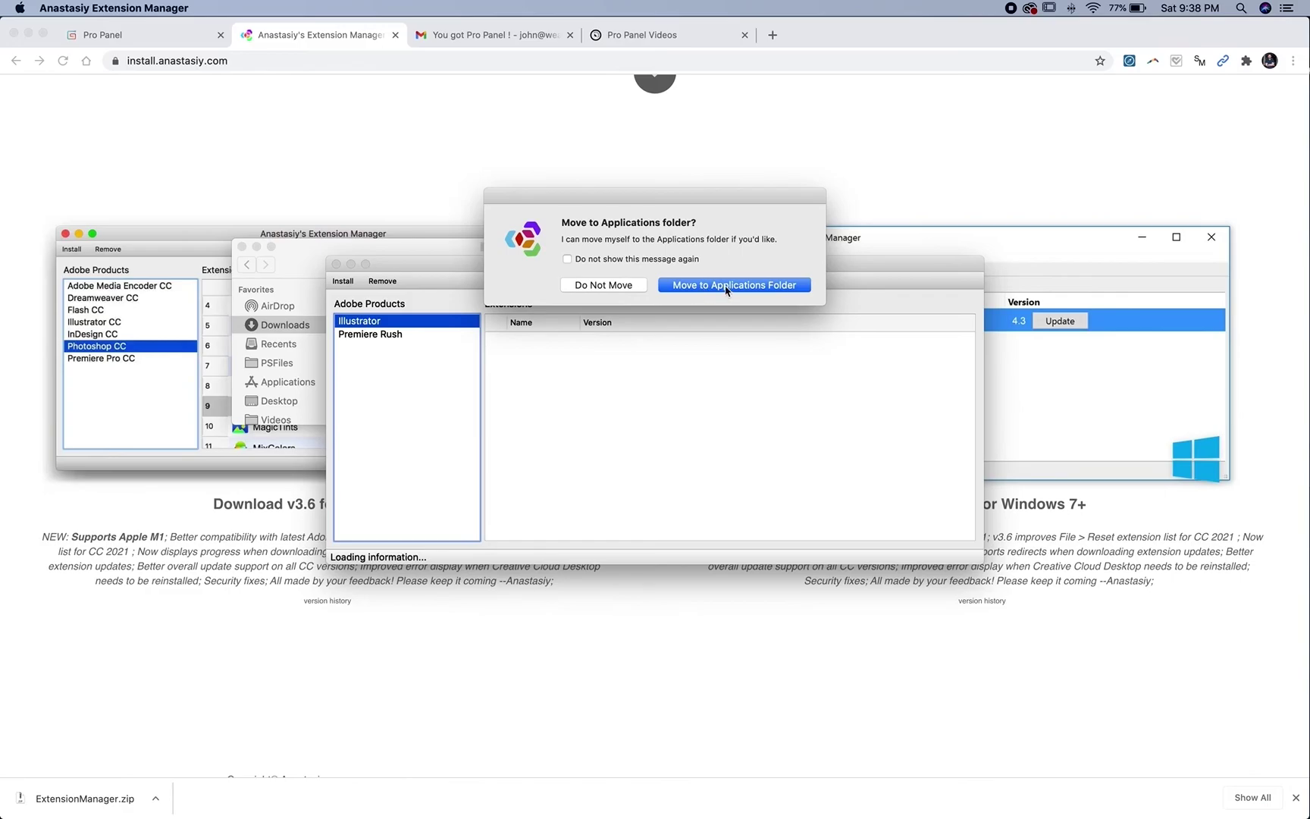
left_click(716, 286)
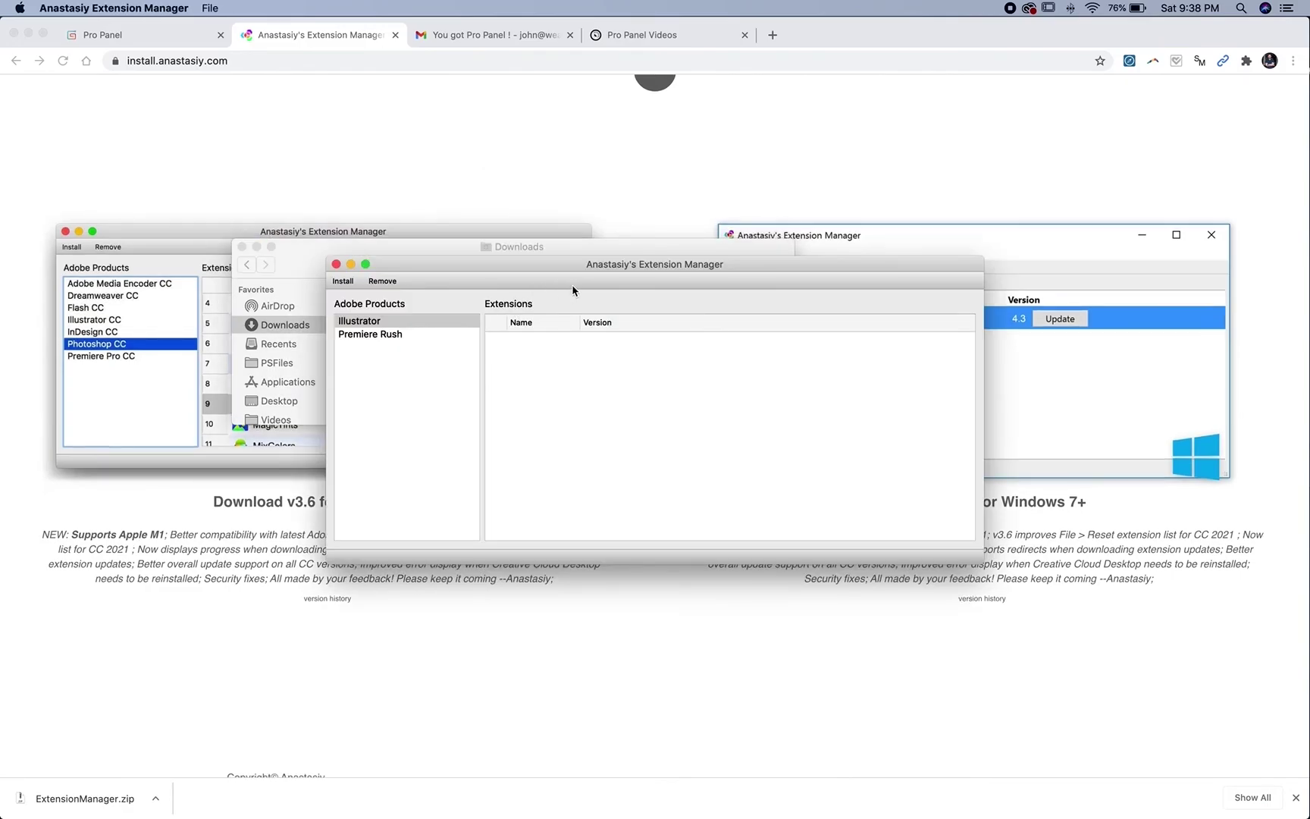
Step: Open ProPanel.zxp from the ProPanel folder with ExtensionManager
left_click(152, 804)
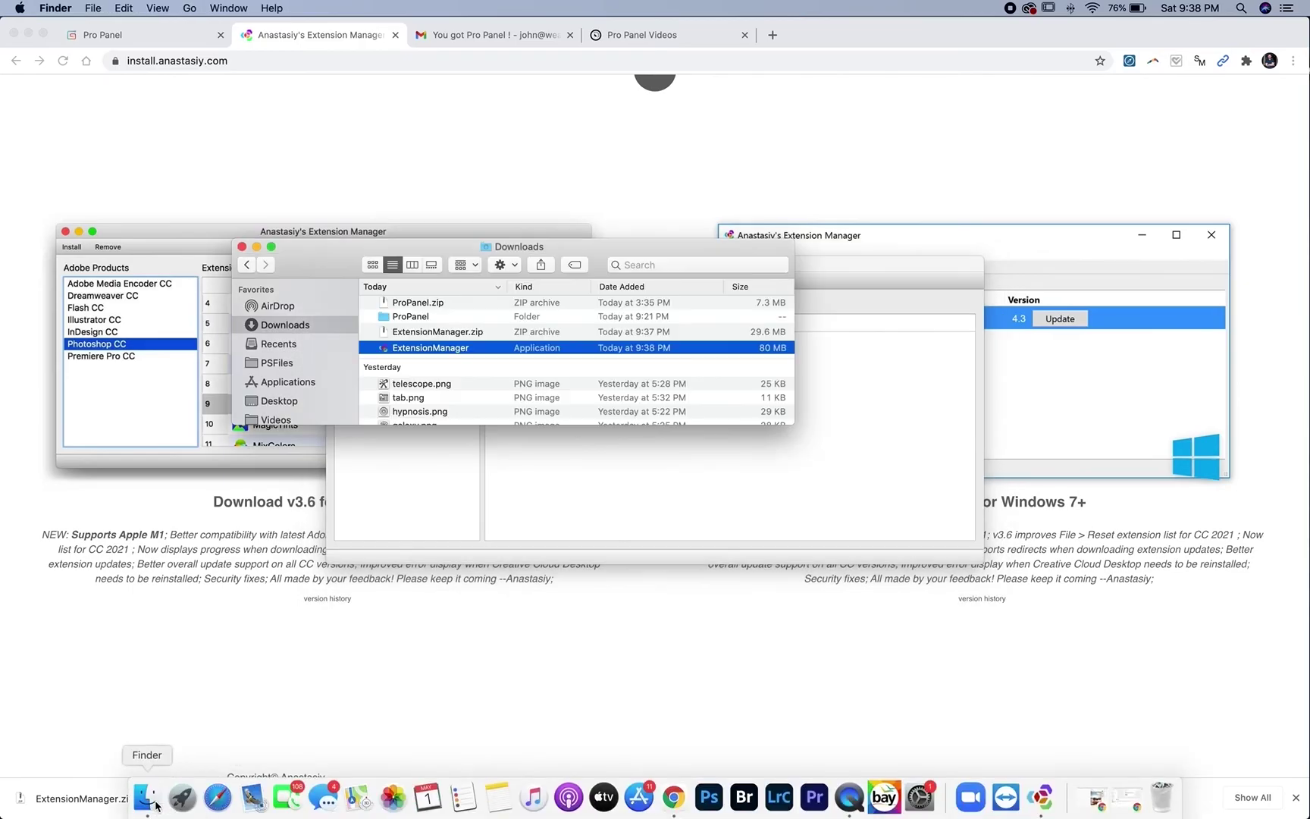
double_click(413, 318)
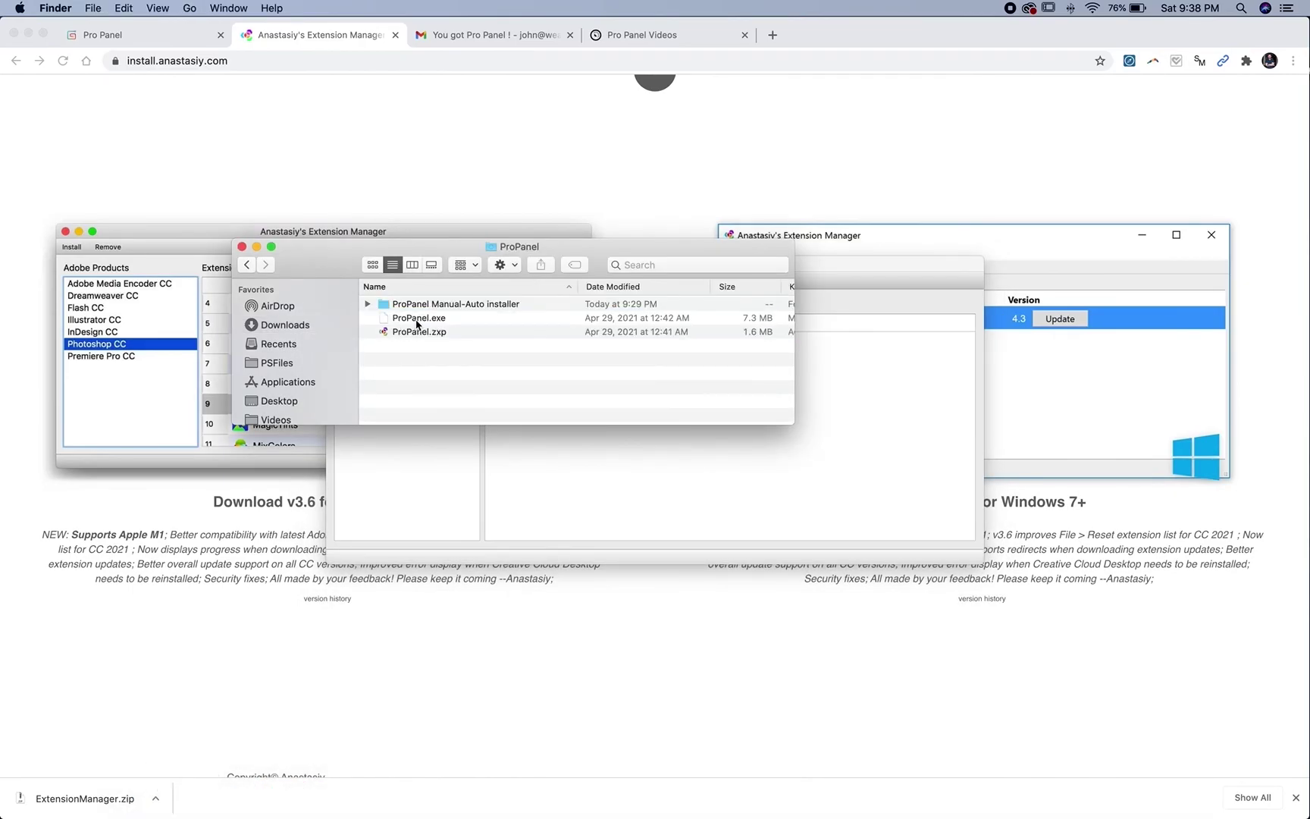
left_click(433, 333)
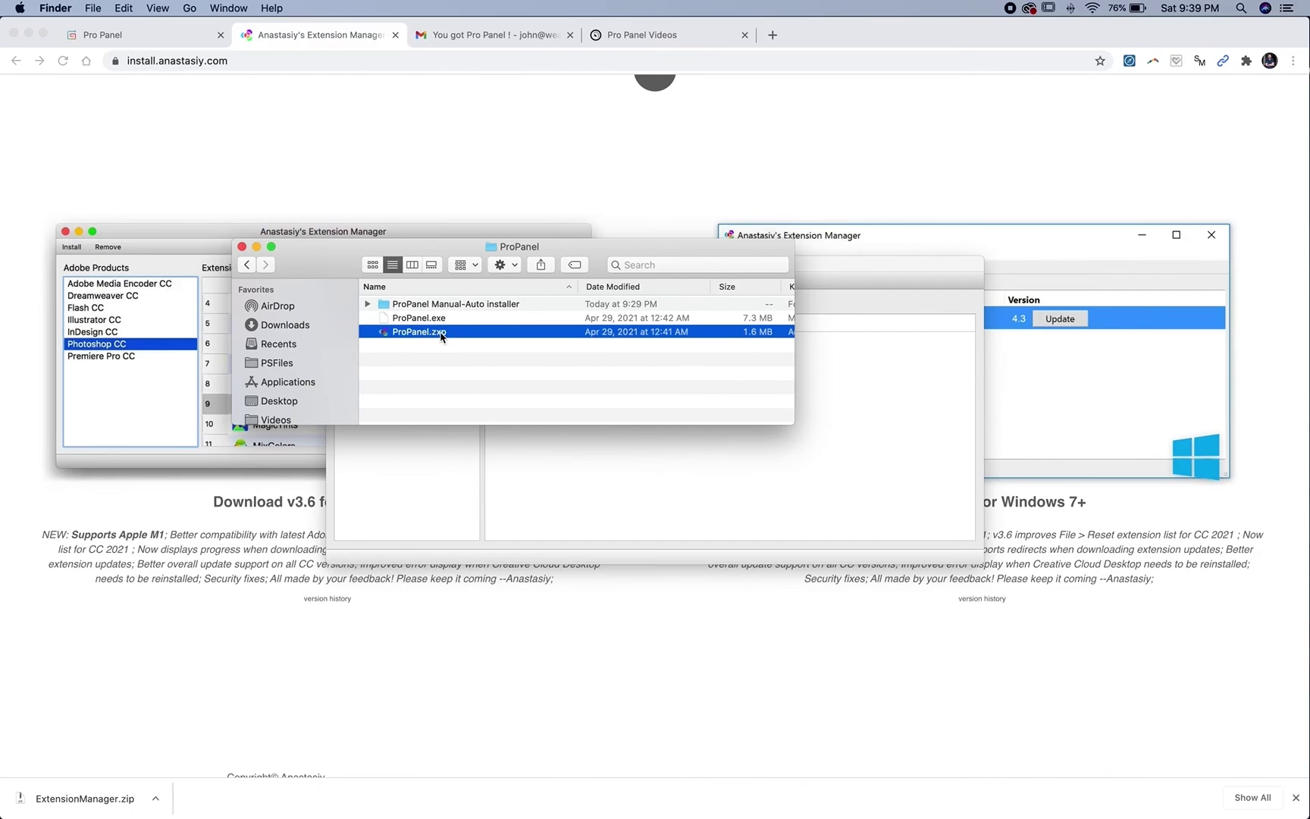
right_click(441, 335)
mouse_move(531, 353)
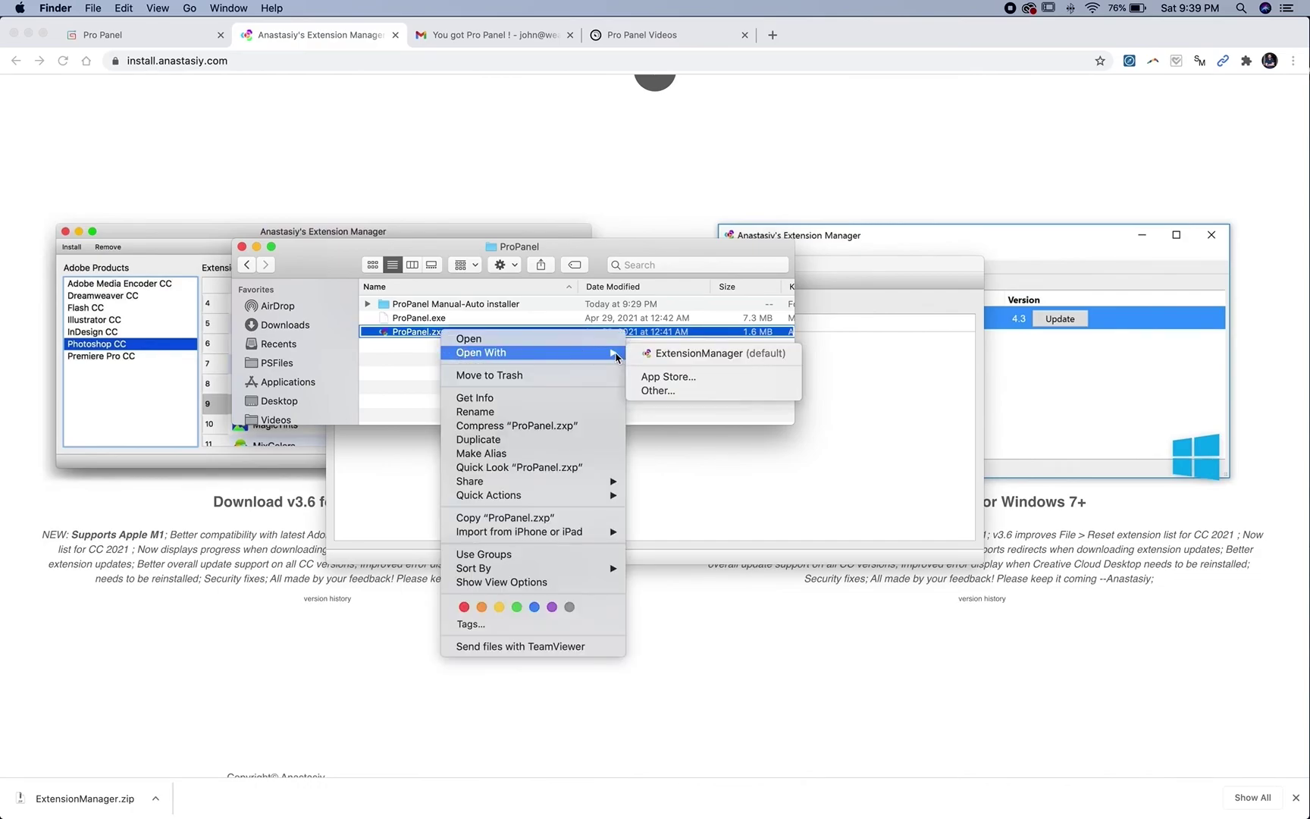
left_click(697, 355)
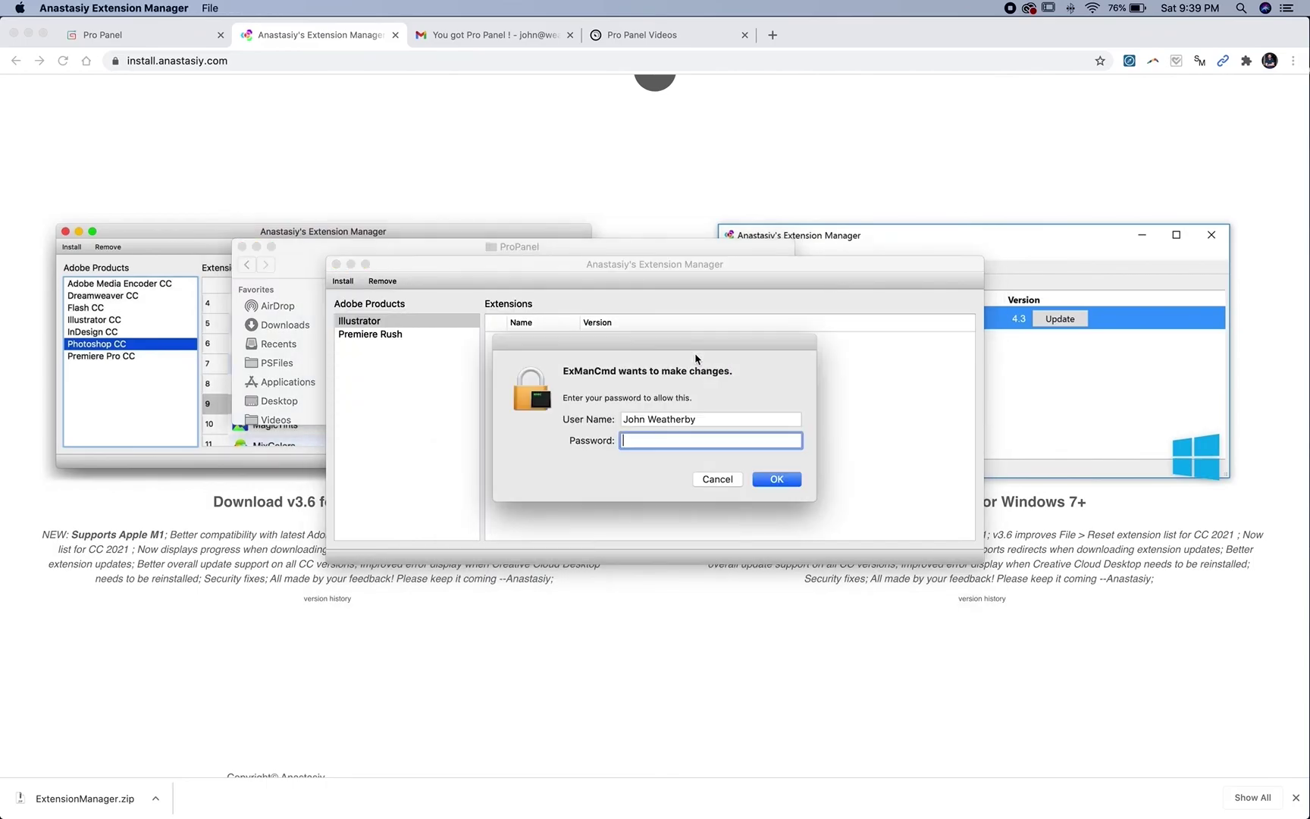
Step: Authorise the ProPanel installation with the account password, acknowledge the success message, and return to Pro Panel Videos
type("*********")
key("Return")
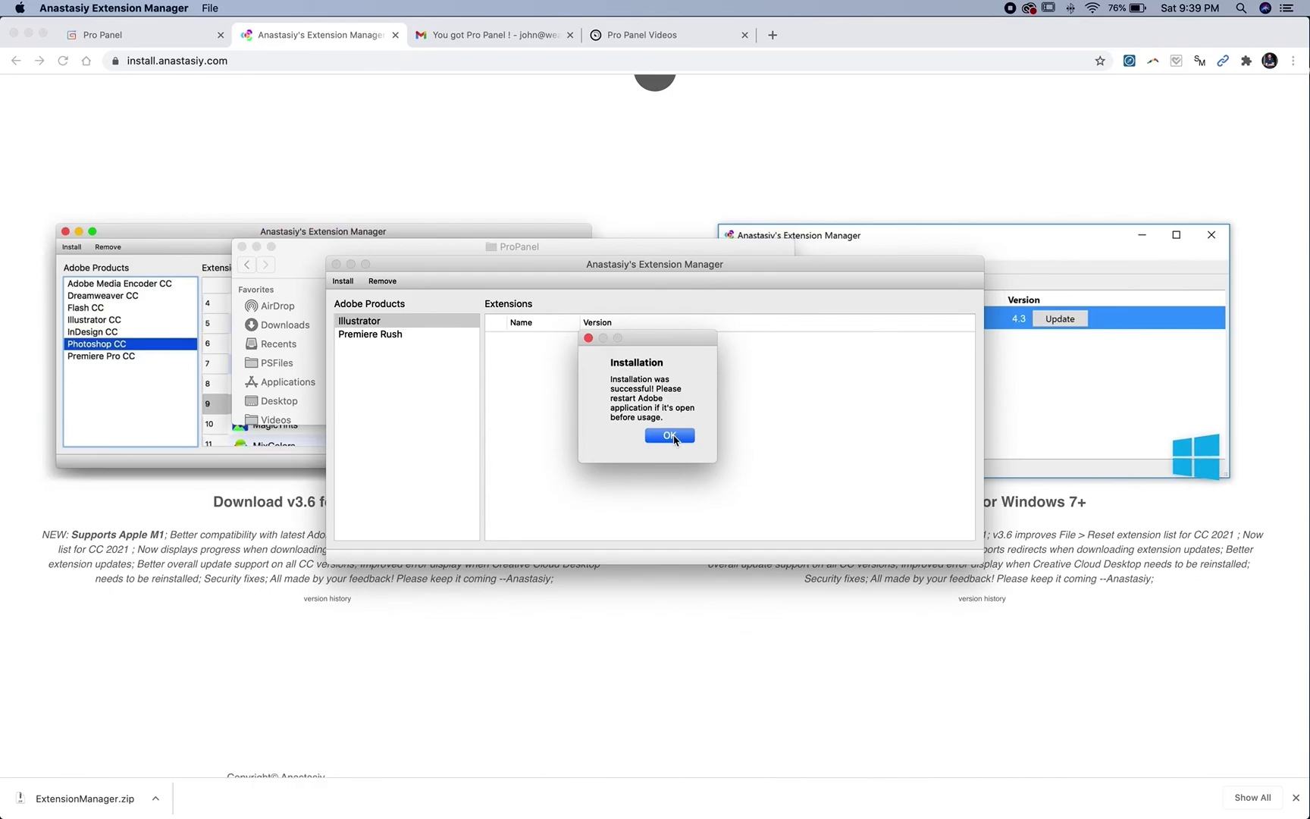
left_click(671, 436)
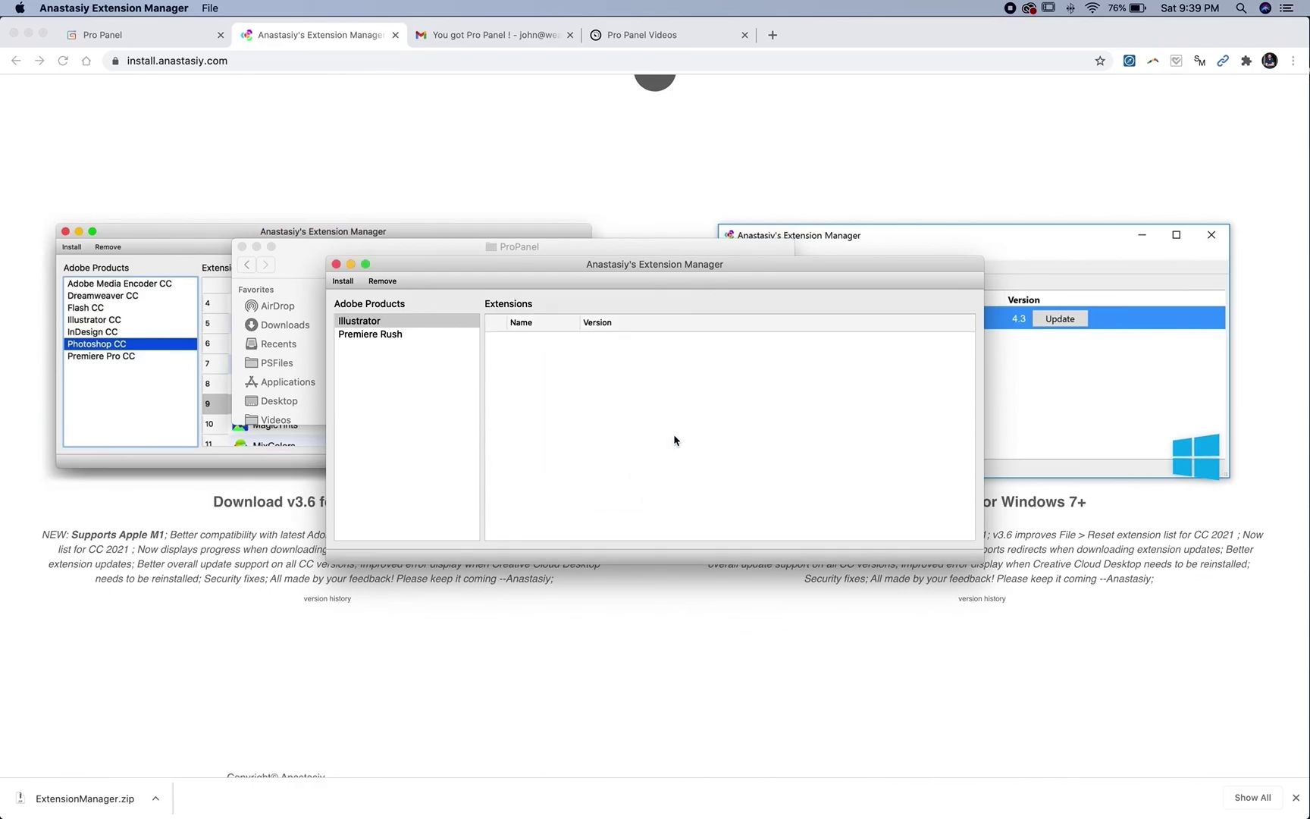
left_click(688, 34)
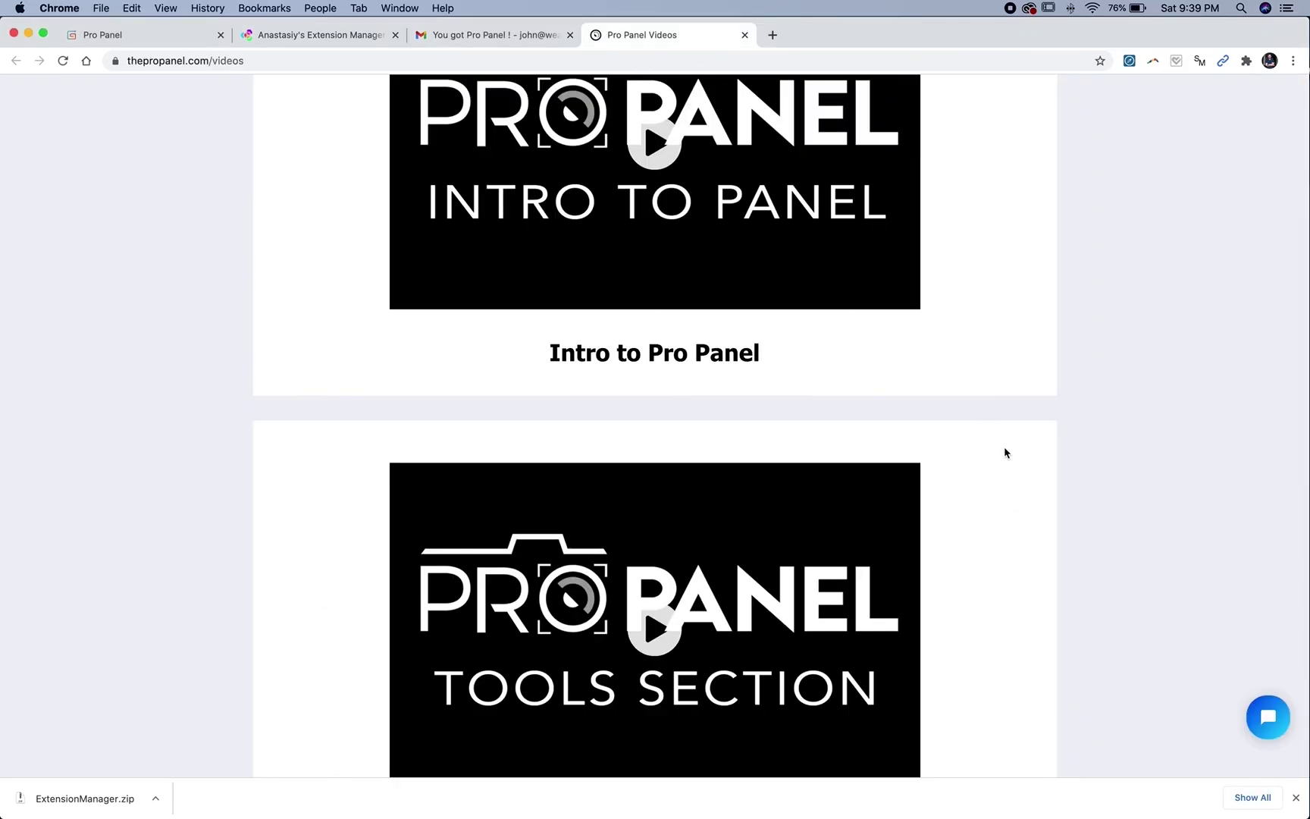
Step: Open the Tidio chat box from the blue bubble on the Pro Panel Videos page
left_click(1267, 717)
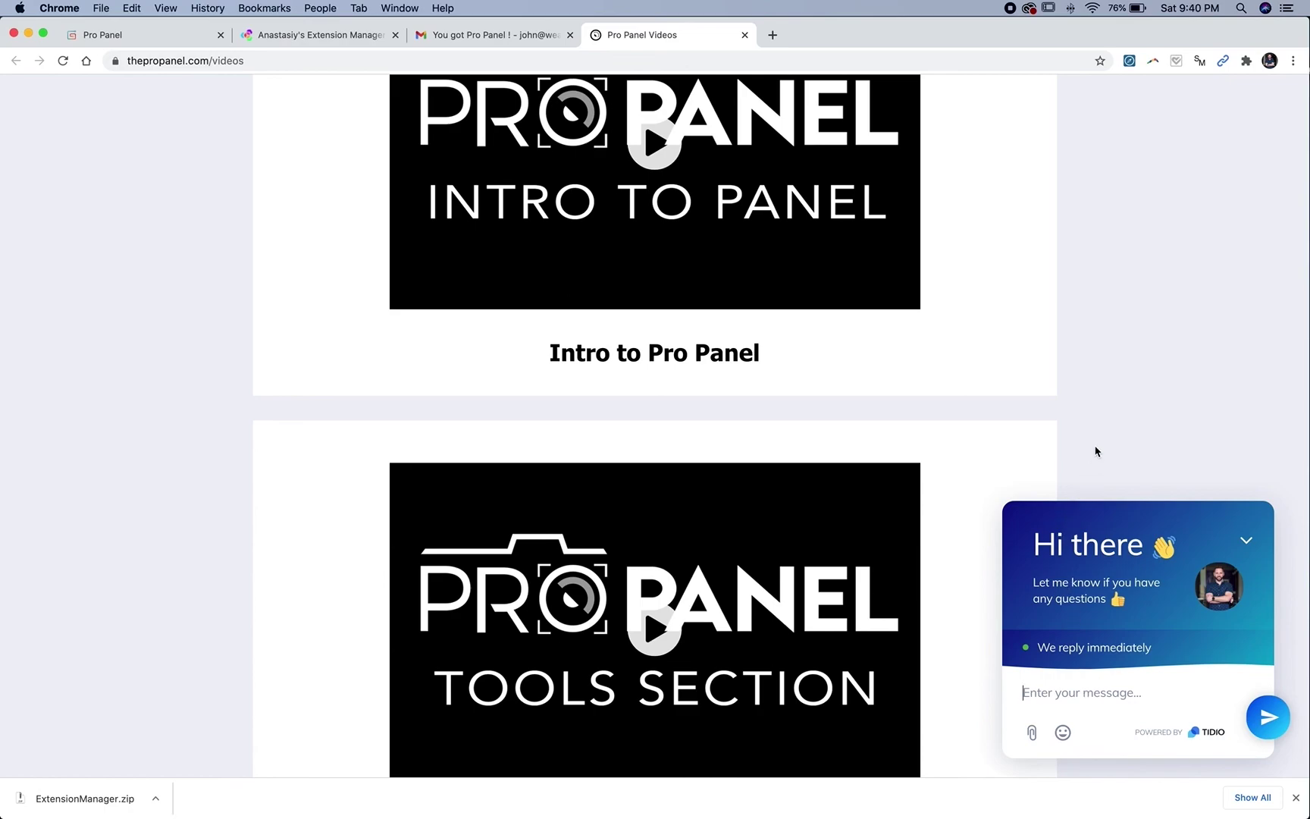
mouse_move(682, 818)
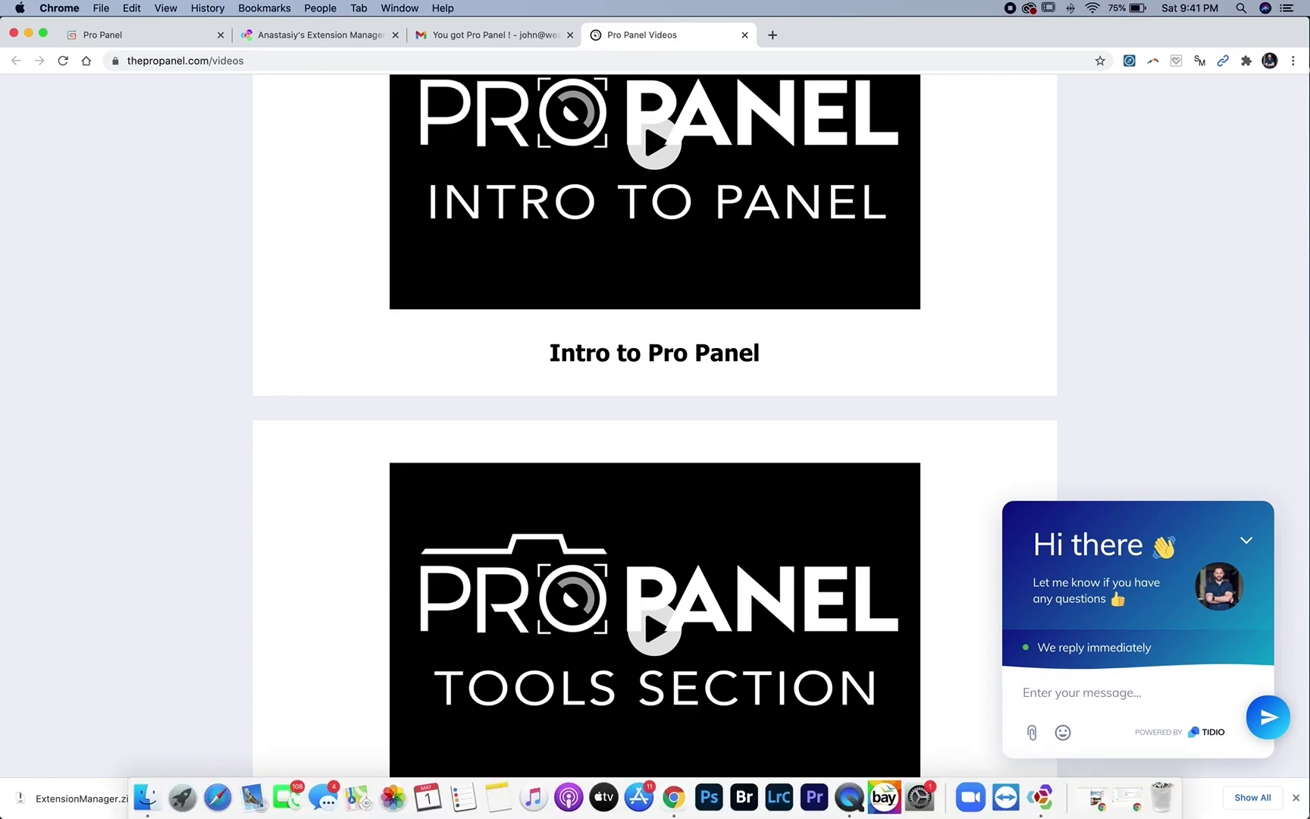